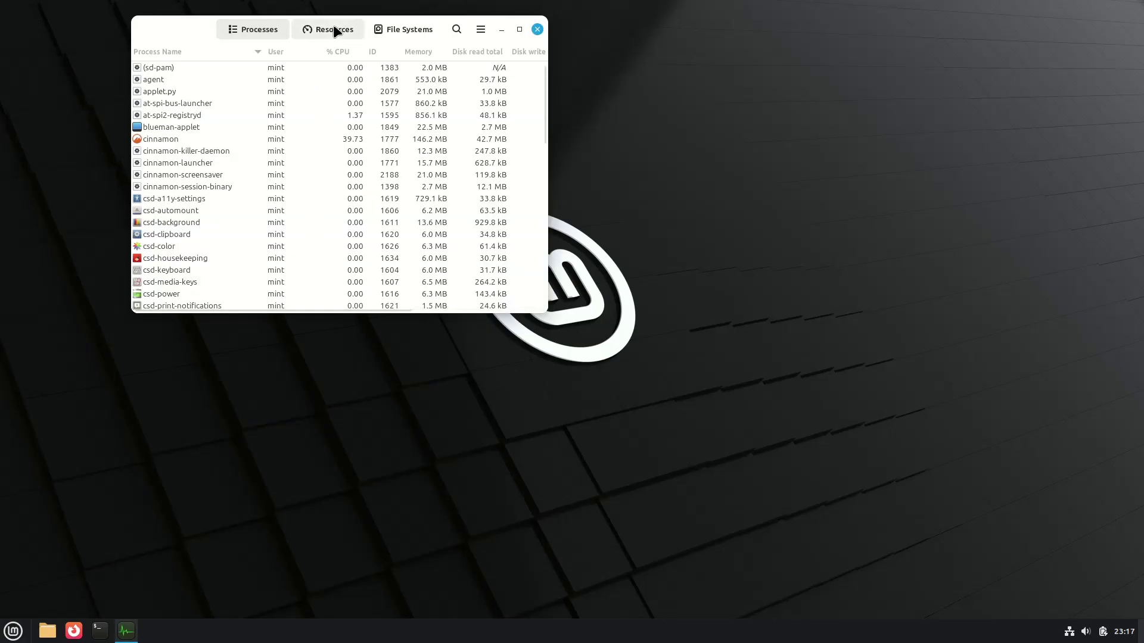
- View the CPU, memory and network resource graphs, and close the system monitor
click(335, 29)
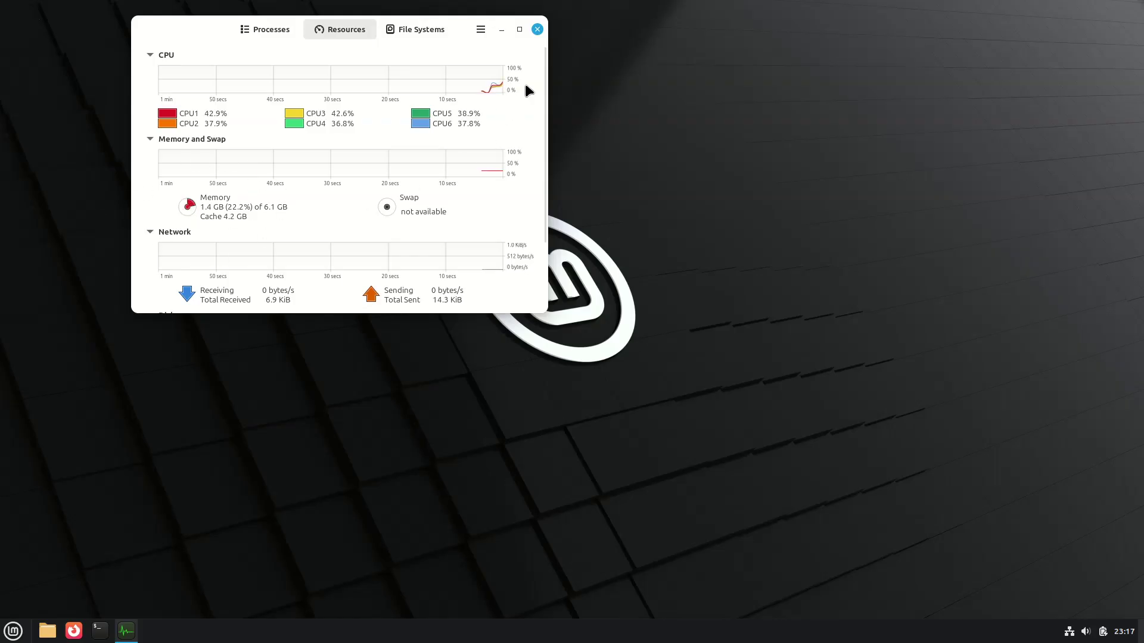
click(538, 29)
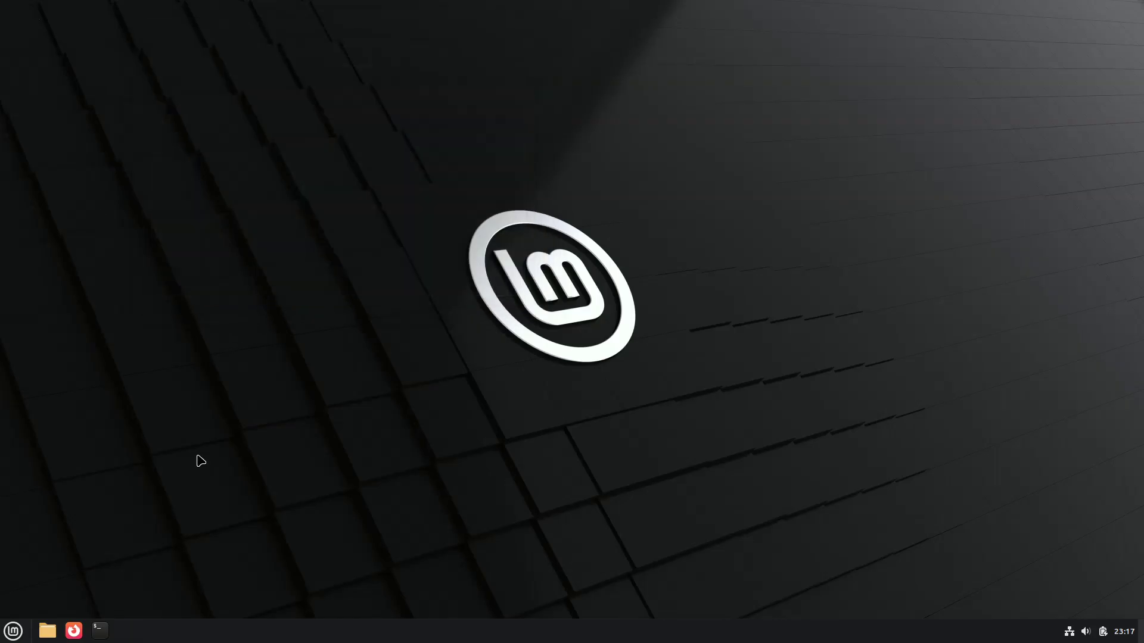
- Browse the installed applications by category, including Accessories, Graphics, Internet, Office, Preferences and Administration
click(10, 632)
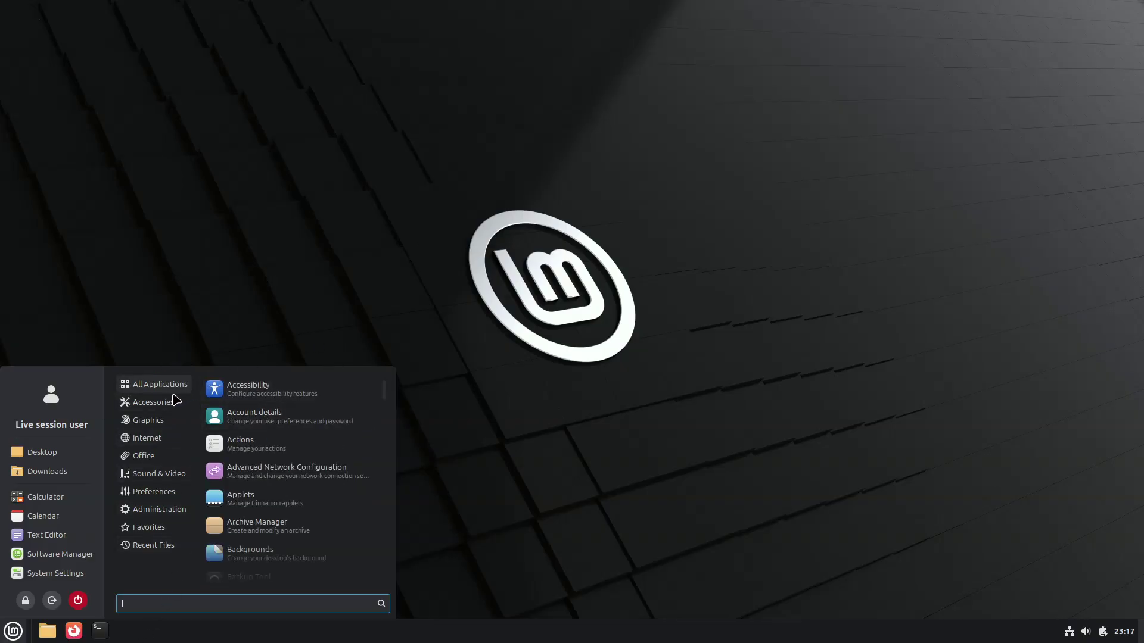
mouse_move(177, 400)
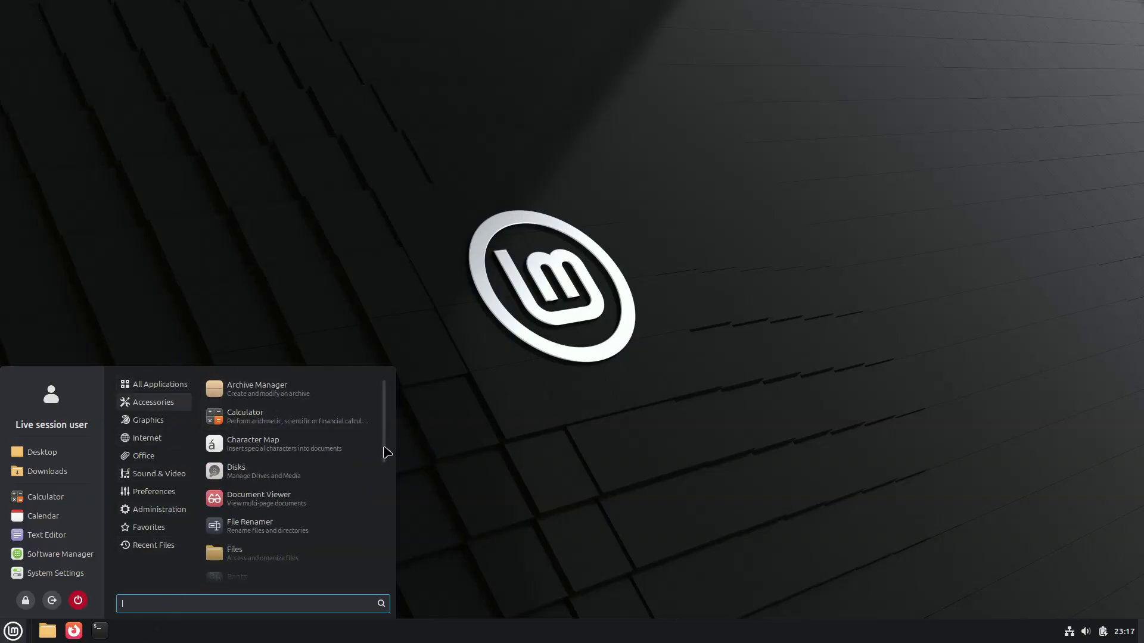
drag(386, 454, 374, 602)
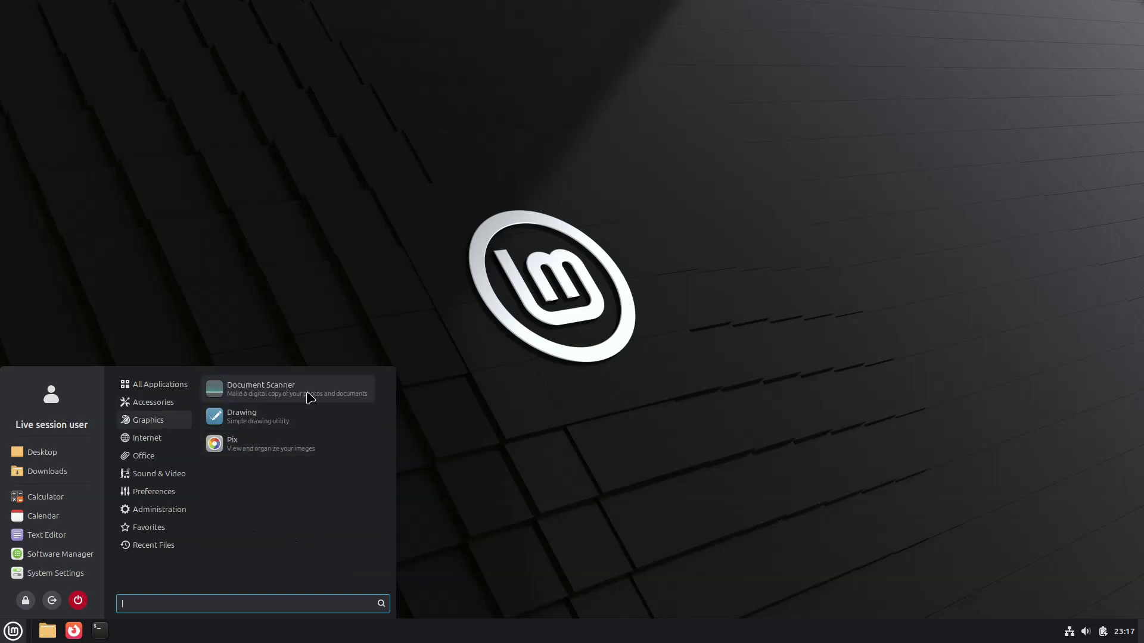
mouse_move(158, 441)
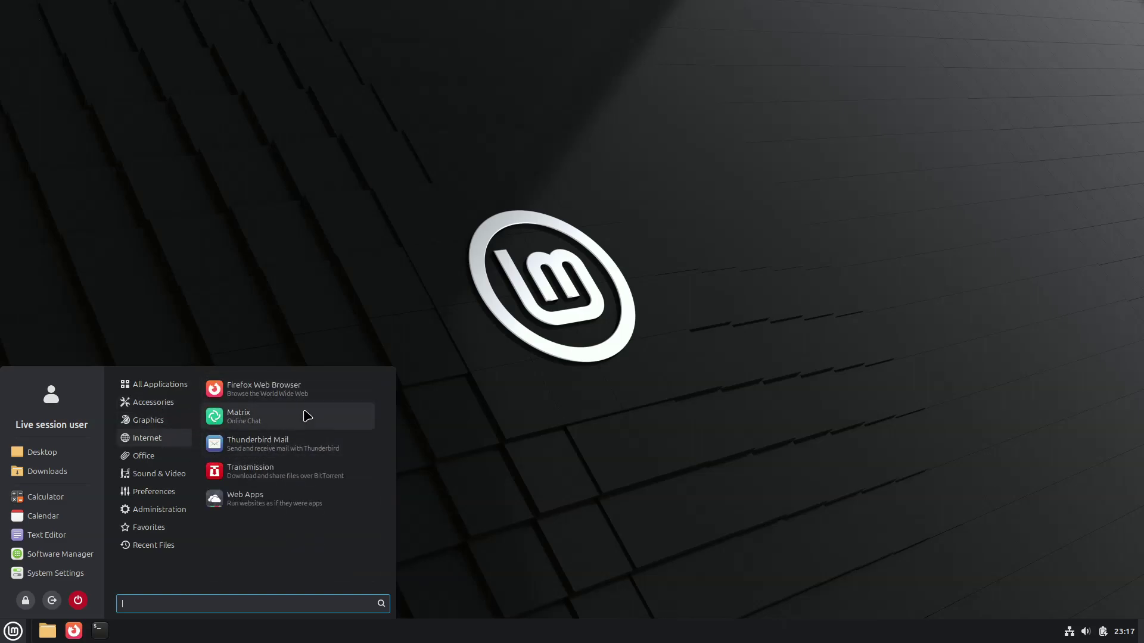
mouse_move(182, 457)
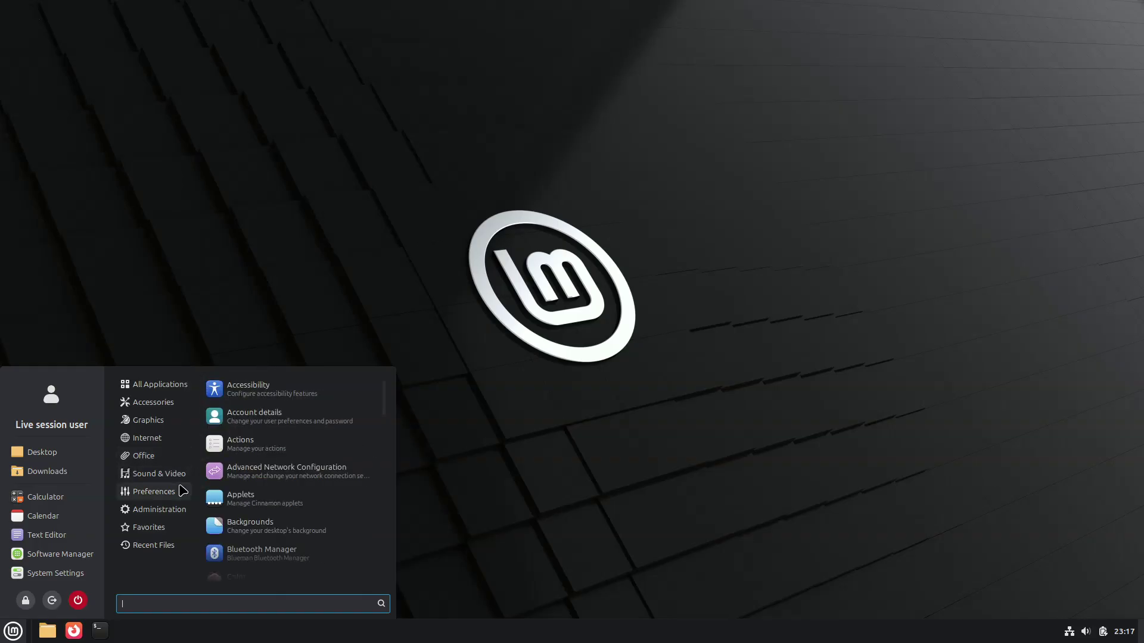
mouse_move(172, 511)
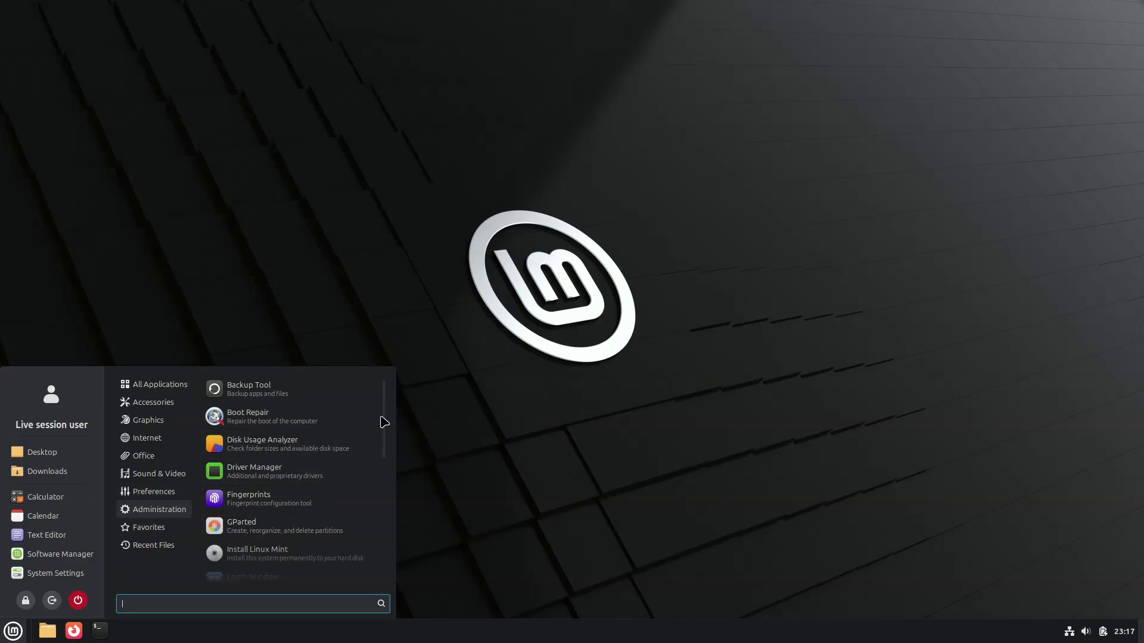
drag(386, 424, 348, 555)
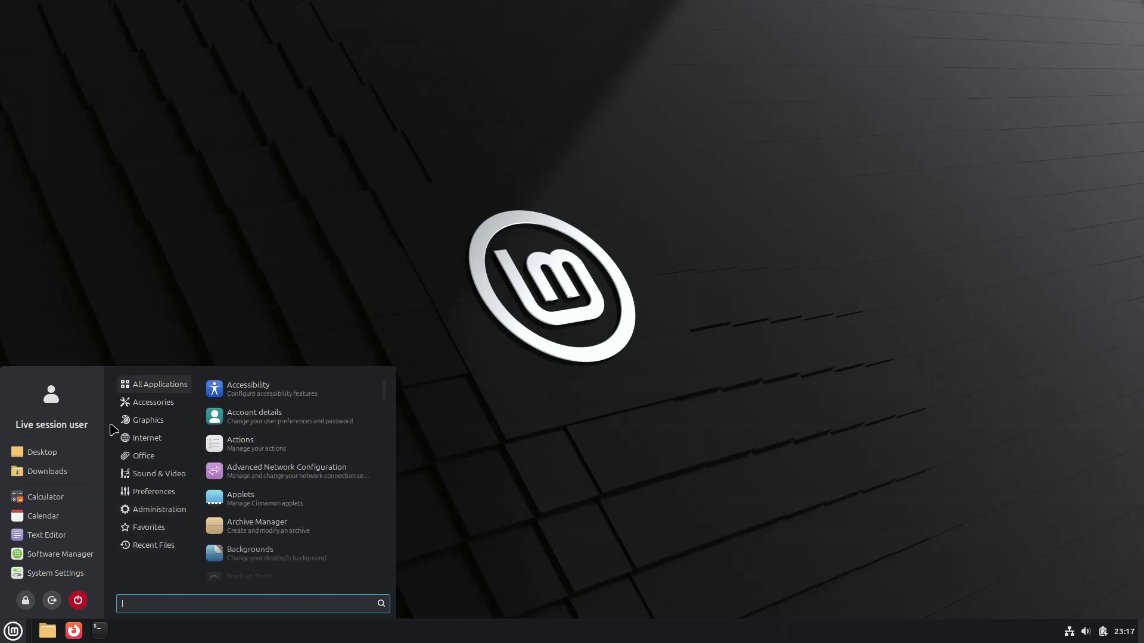
- Open the home folder in the file manager, move its window aside and show the About Nemo information
click(48, 631)
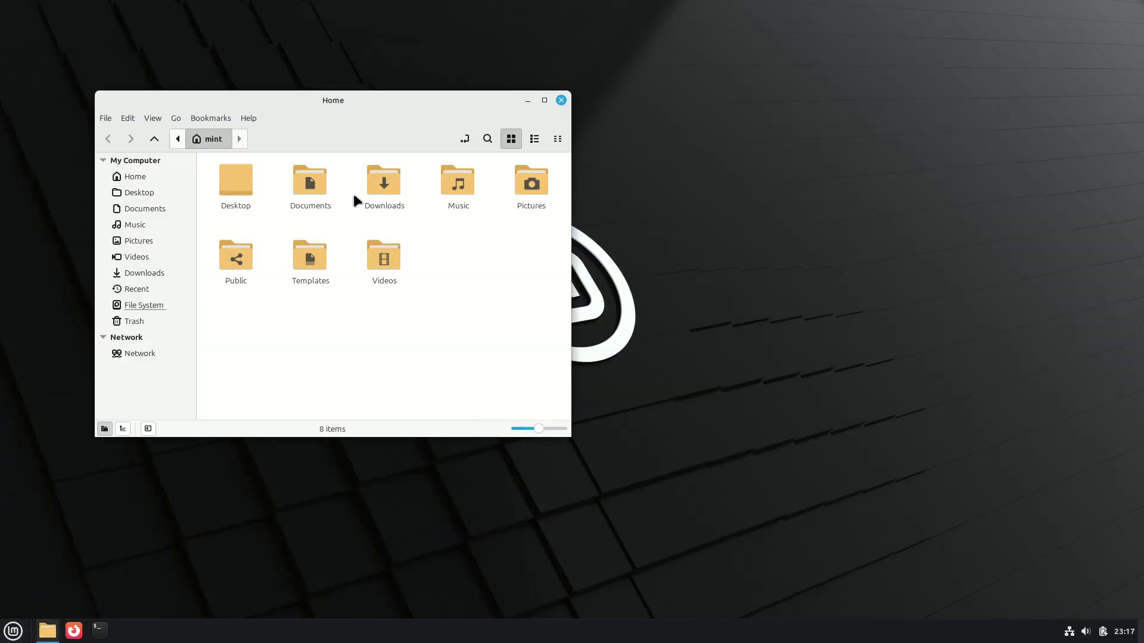
drag(316, 107, 220, 23)
click(173, 37)
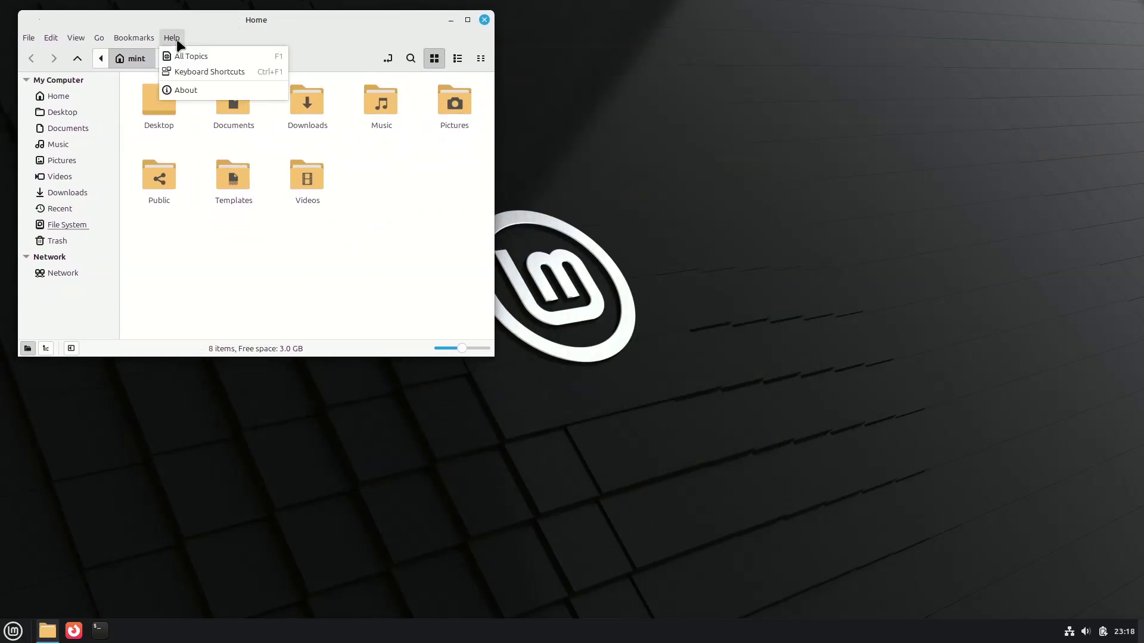
click(166, 85)
- Run uname -r in a new terminal window and launch Firefox
click(100, 630)
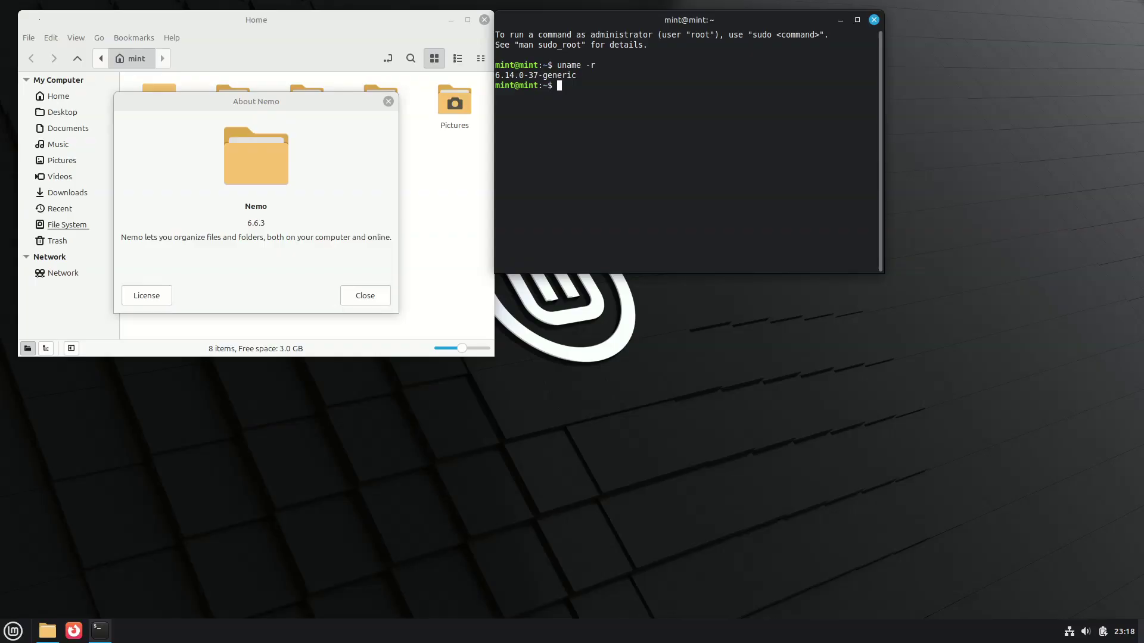
click(74, 630)
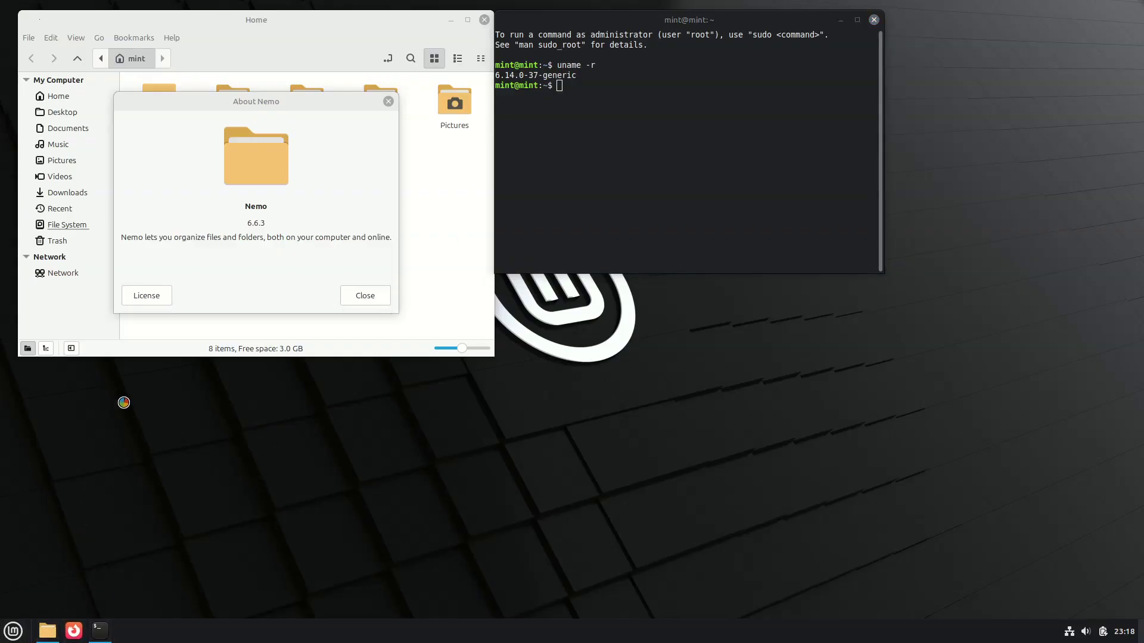
- Close the About Nemo dialog and show the home folder in list view and finally in compact view
click(365, 295)
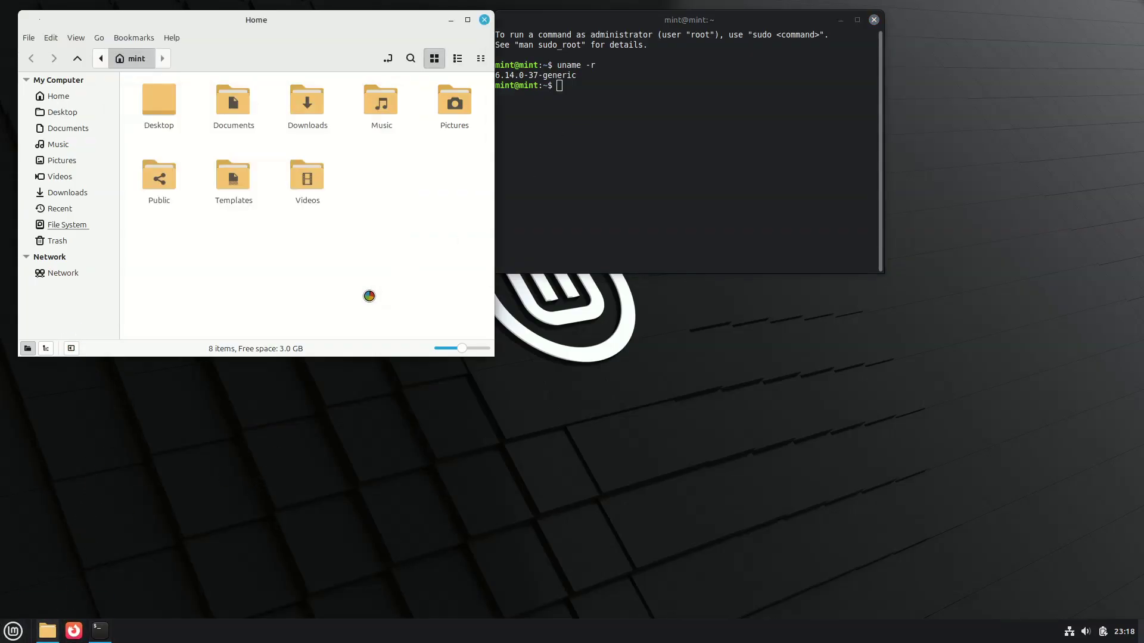
click(457, 57)
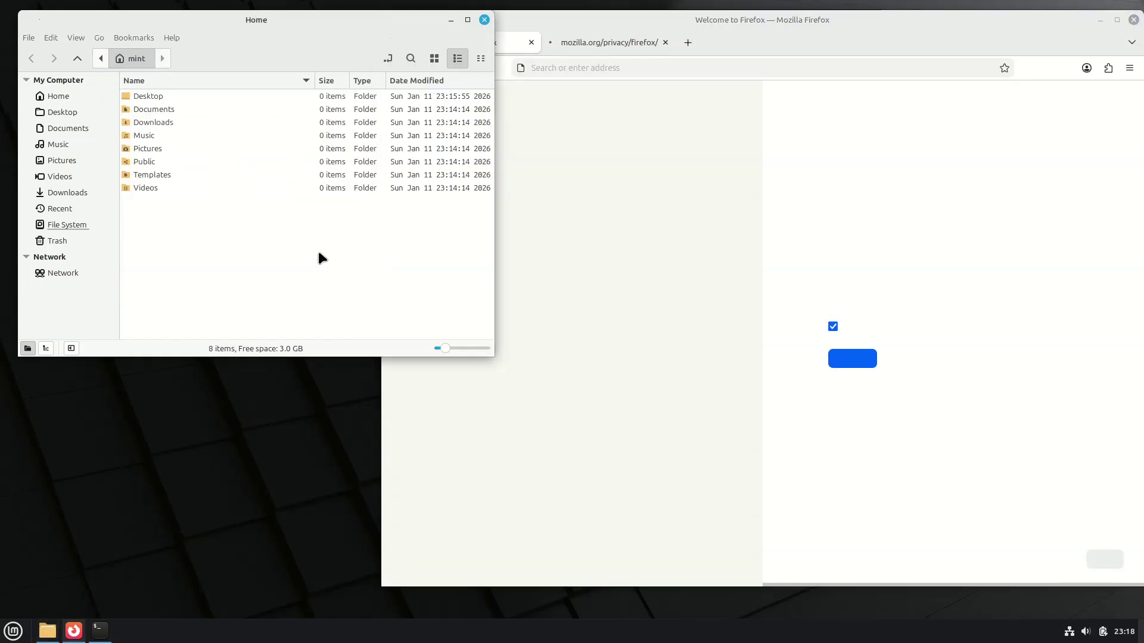
click(481, 57)
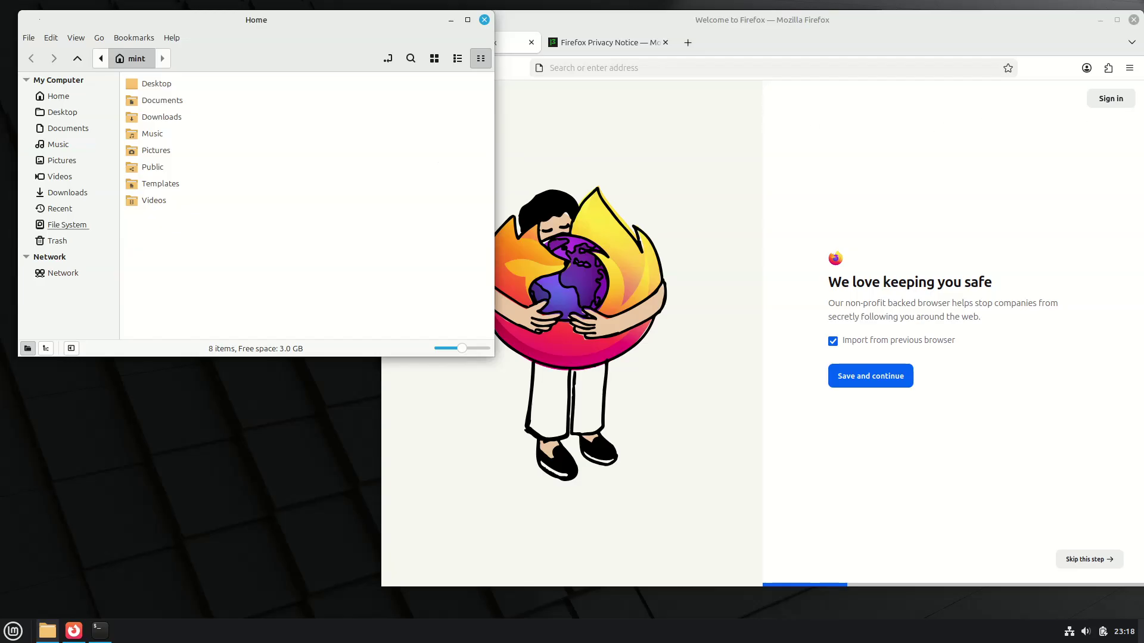
- View the About Firefox version information and close the browser
click(1131, 69)
click(990, 444)
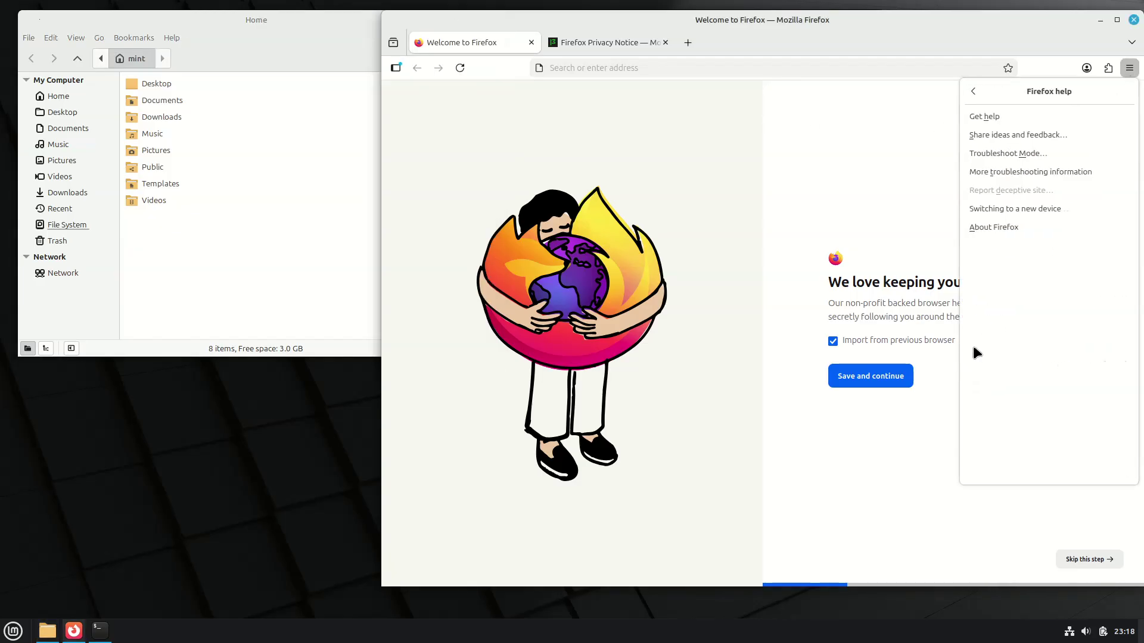
click(1004, 229)
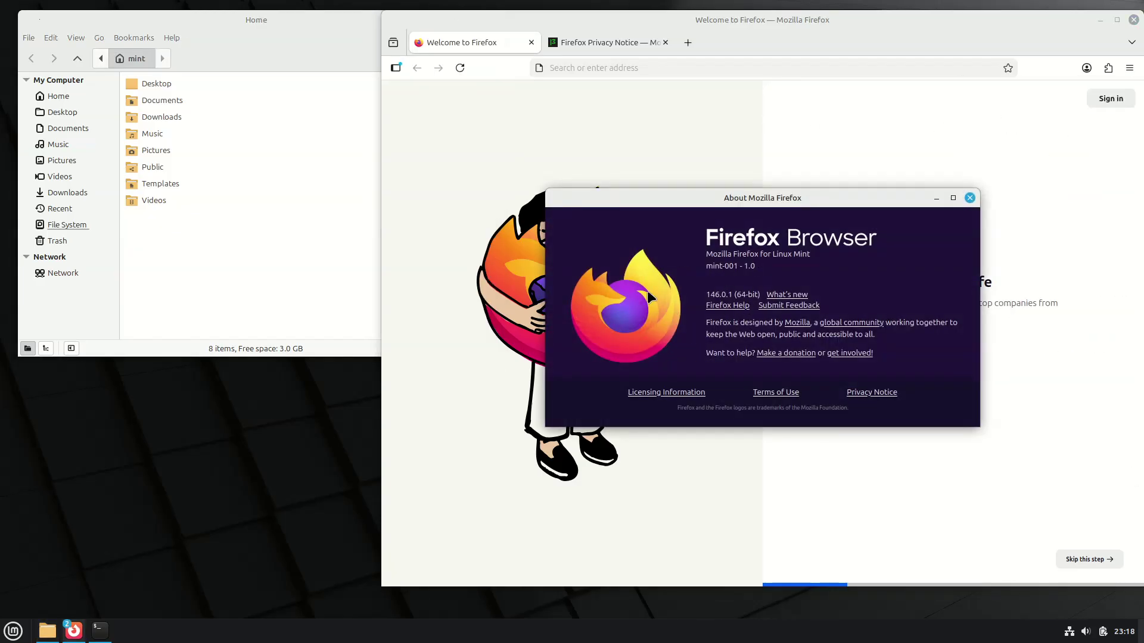
click(969, 197)
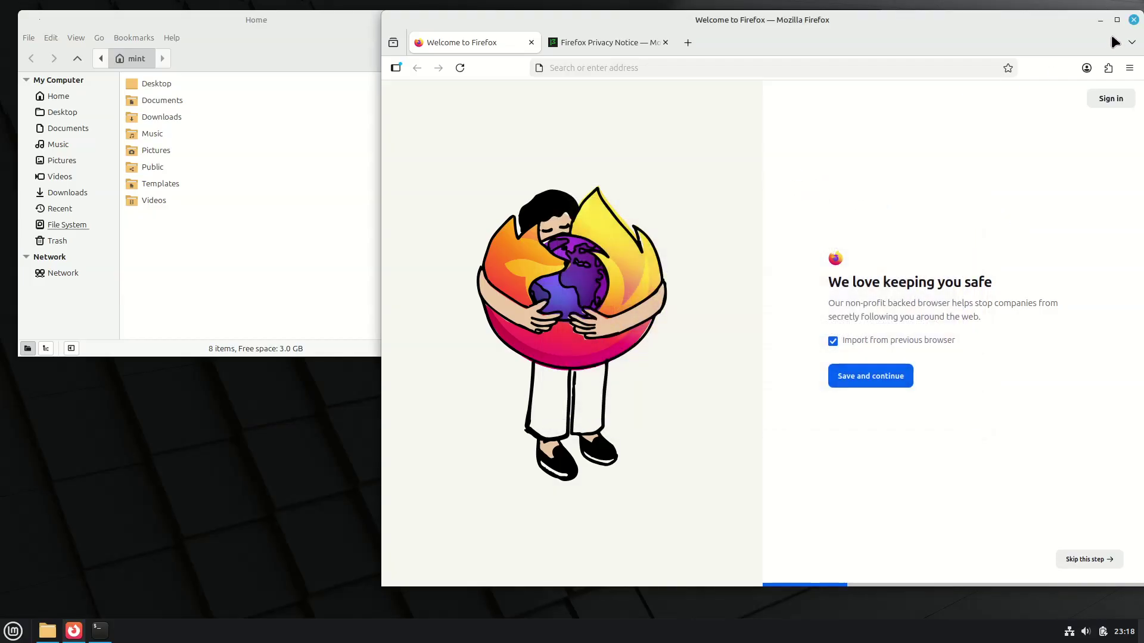
click(1133, 21)
- Look through the network, sound, power and clock applets and the desktop's context options
click(1069, 631)
click(1084, 632)
click(1085, 633)
click(1085, 632)
click(1102, 631)
click(1102, 631)
click(1123, 632)
click(784, 510)
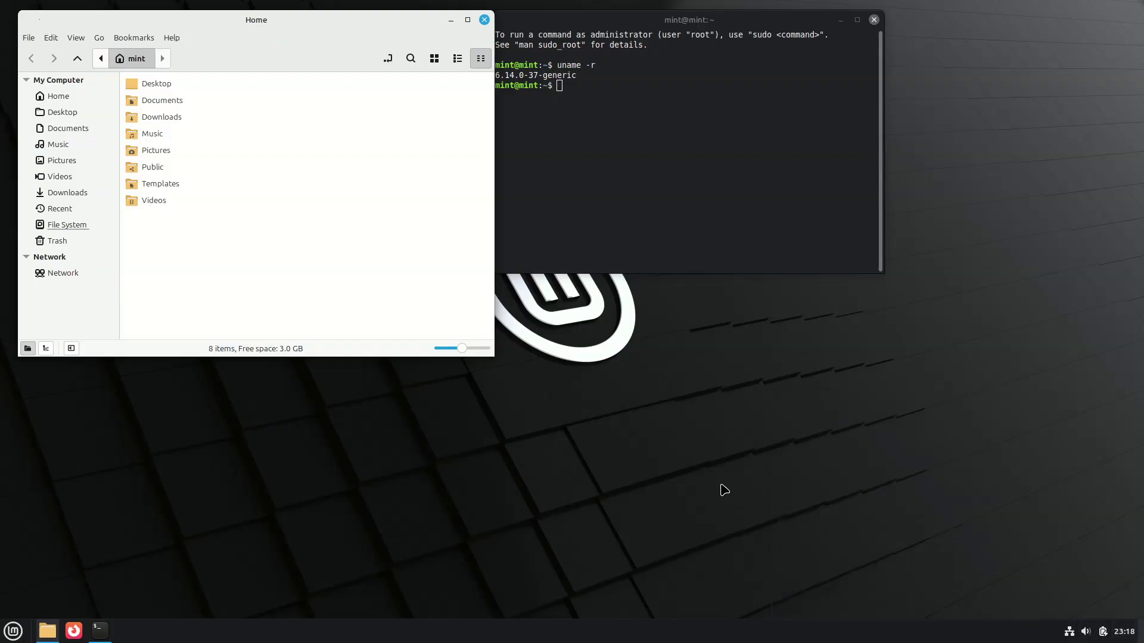
right_click(521, 324)
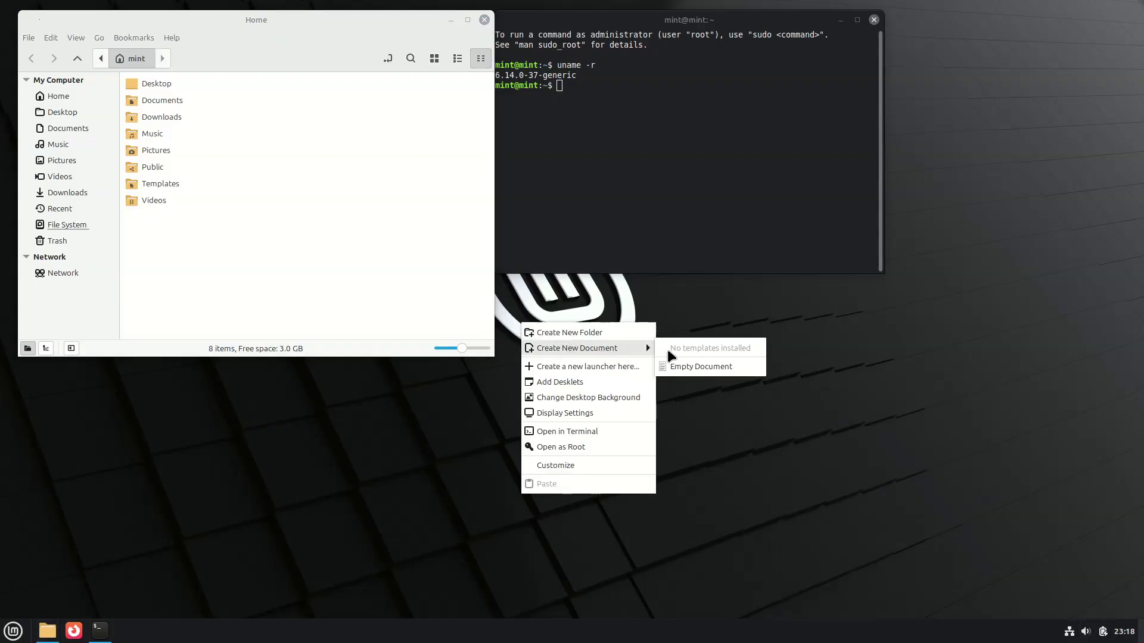
click(554, 529)
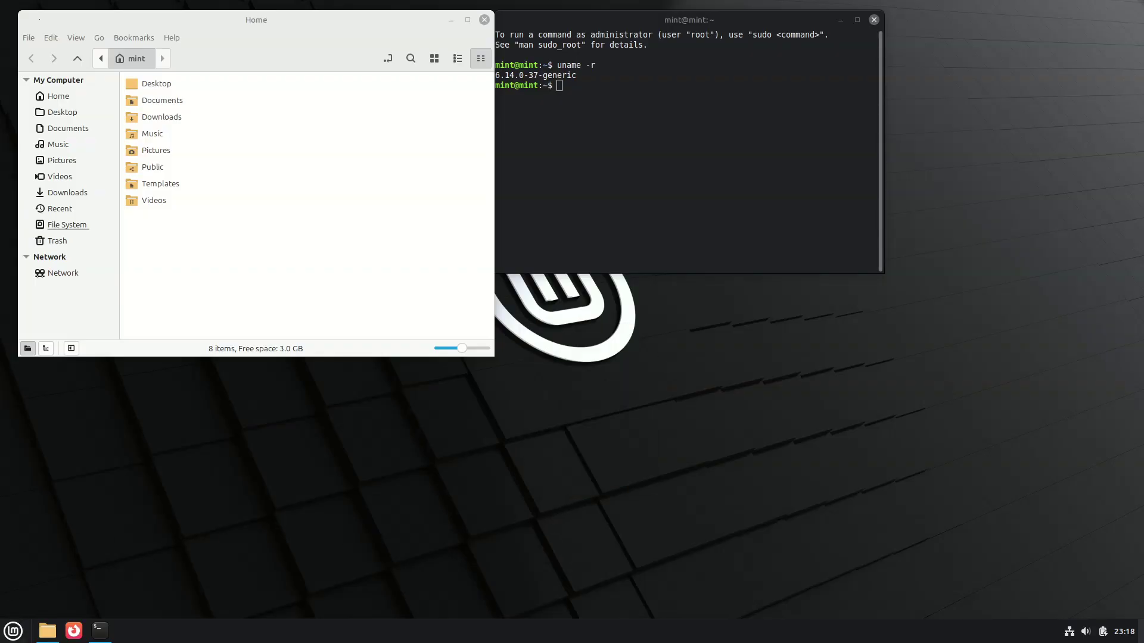
- Search the applications for "info", open System Information and highlight the Mint 22.3 text in its Operating System entry
click(13, 631)
text(info)
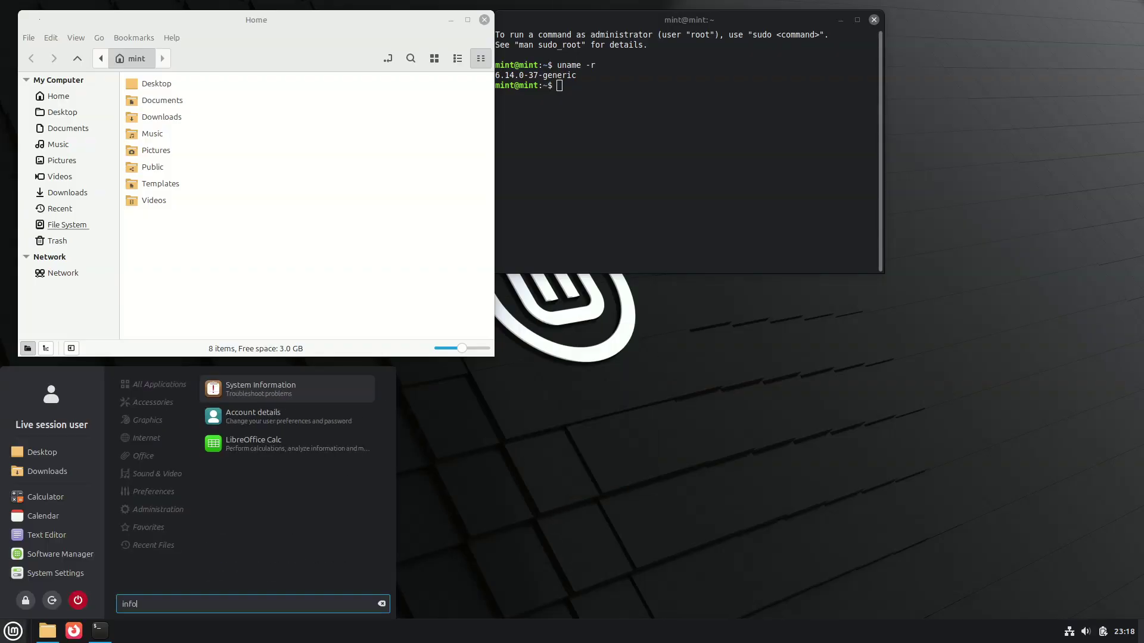
key(Return)
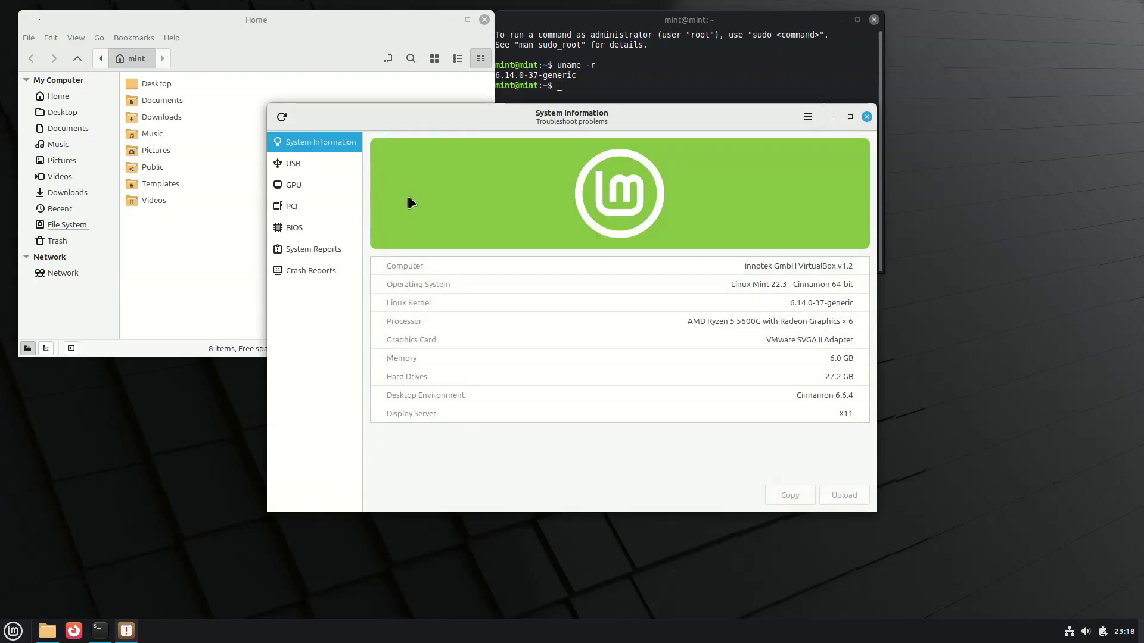
drag(609, 117, 789, 126)
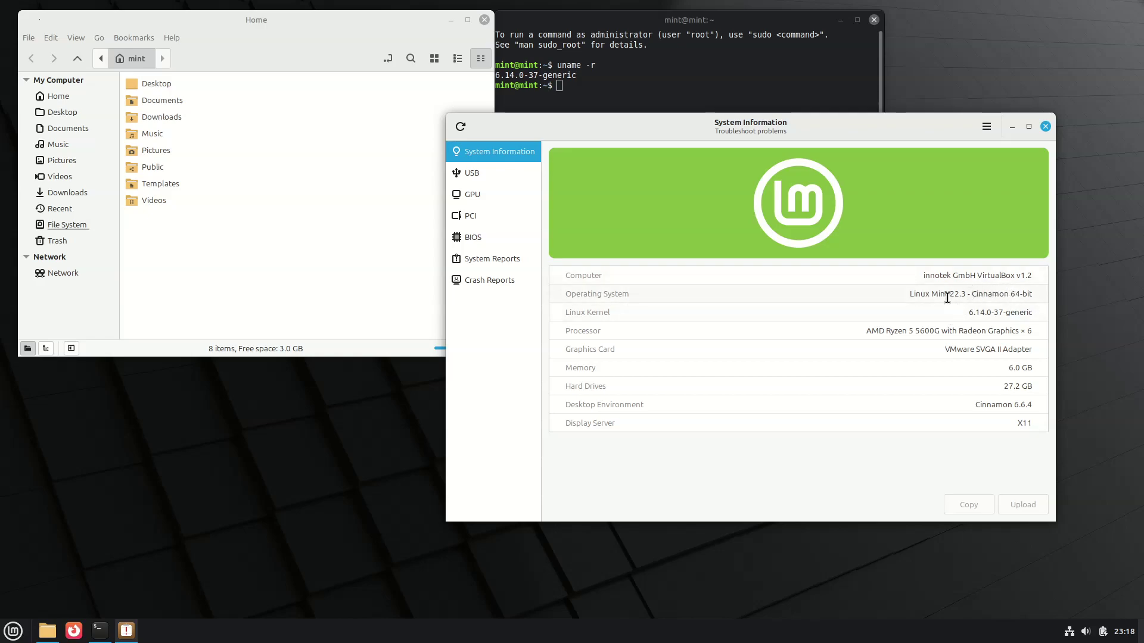
drag(966, 296, 934, 327)
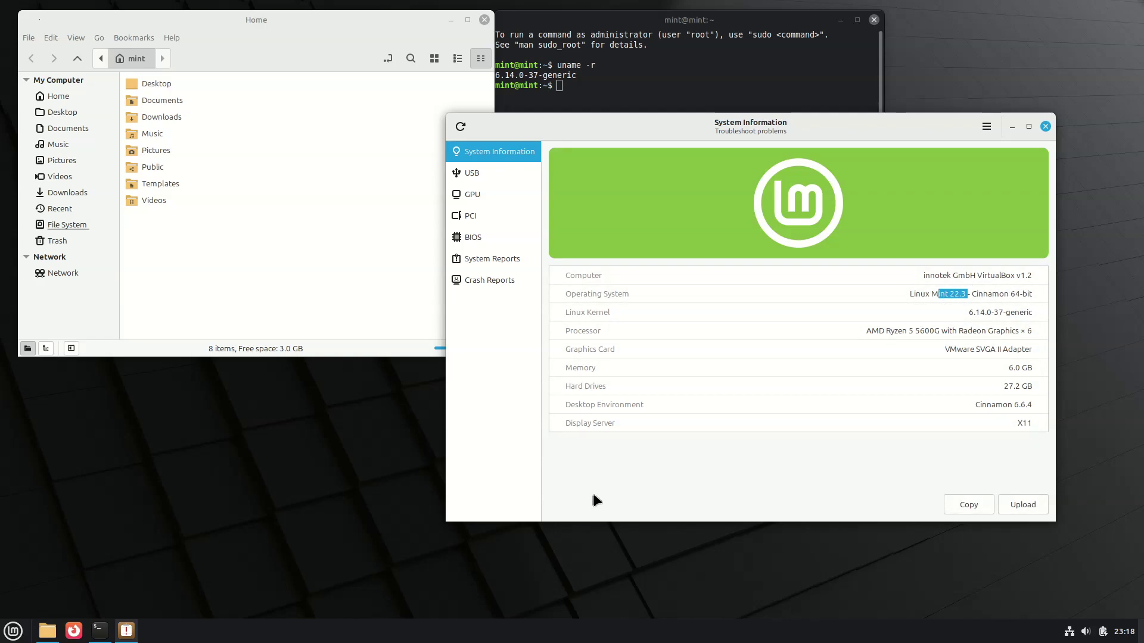
- Leave the virtual machine's full-screen mode and play the "System tooling outside the desktop" audio on Speechma in the host's Firefox
key(ctrl+f)
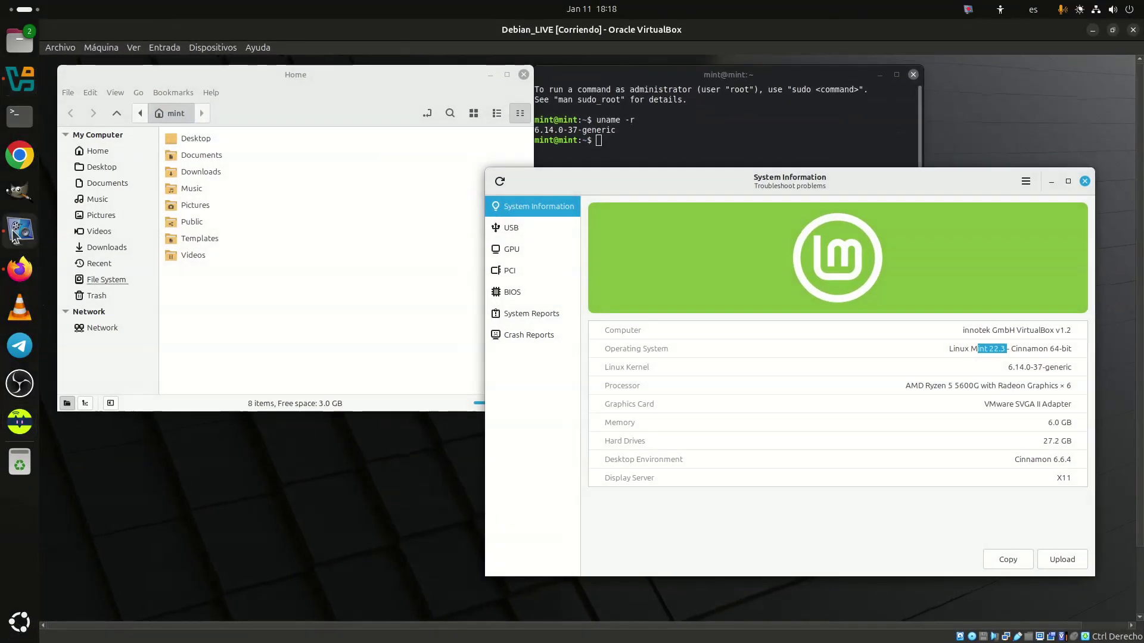
click(20, 270)
click(116, 255)
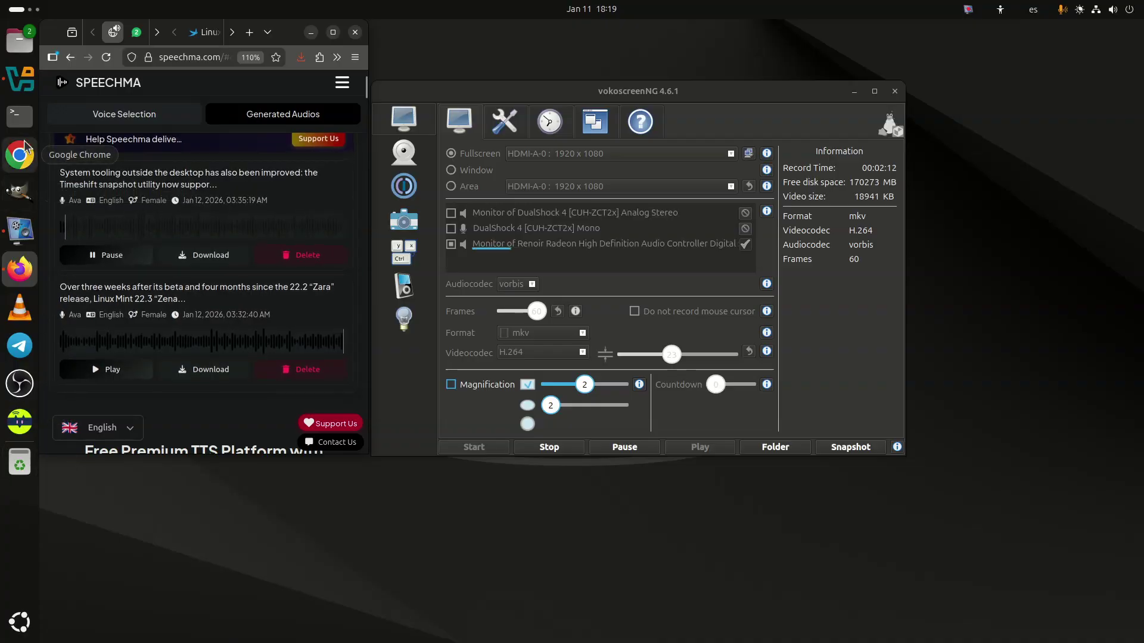
- Return to the Debian_LIVE virtual machine in VirtualBox and switch it to full-screen mode
click(23, 83)
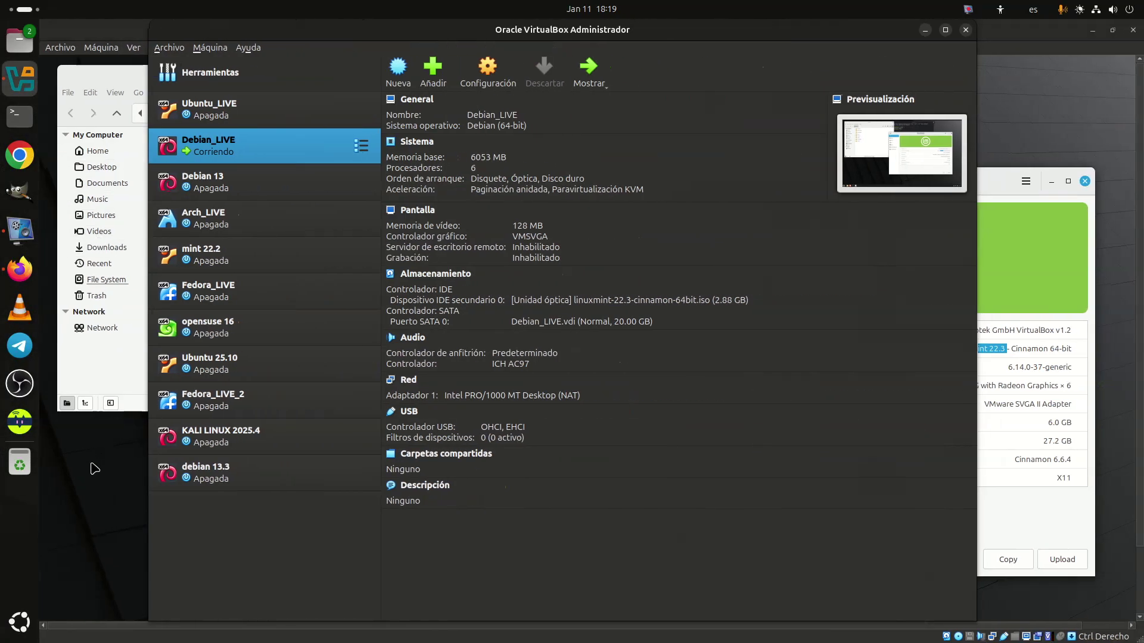
click(124, 63)
click(133, 48)
click(156, 61)
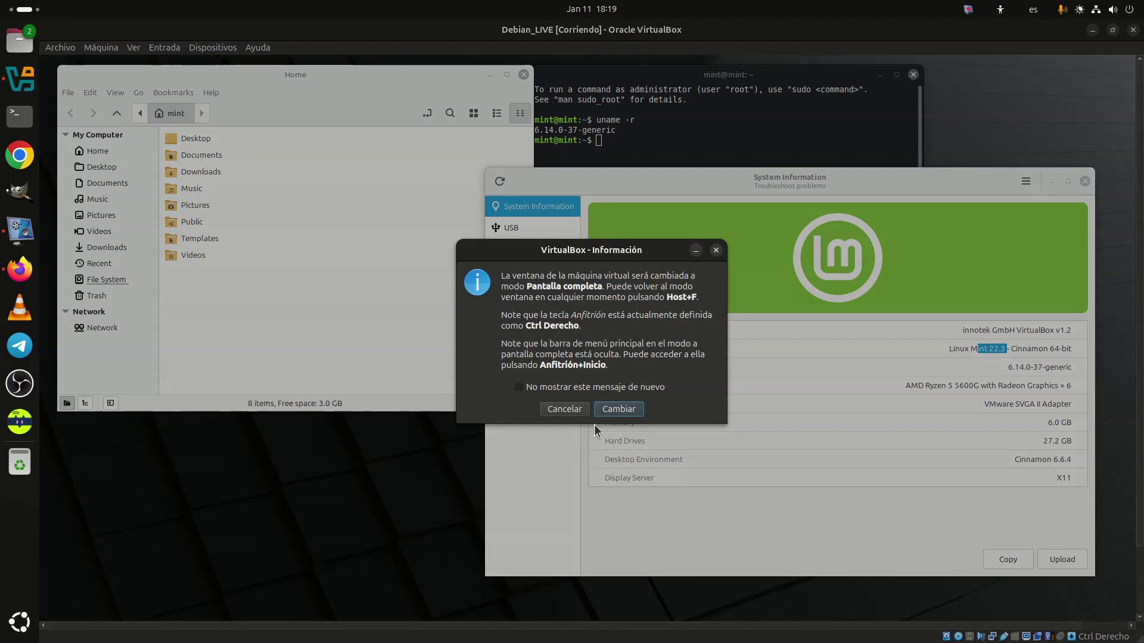
click(620, 411)
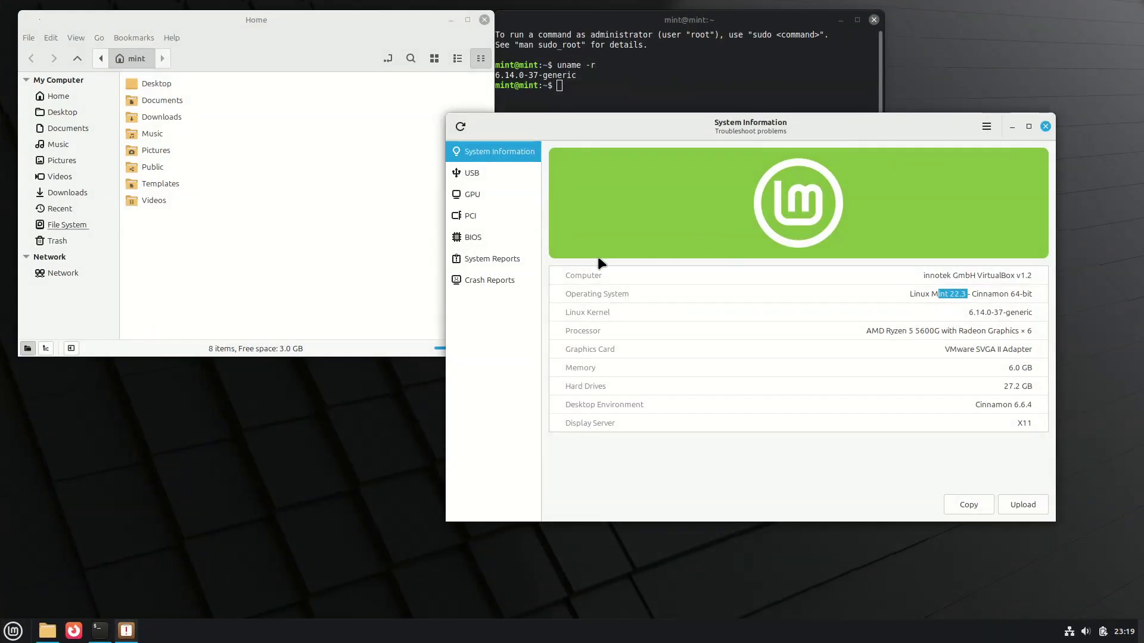
- Examine the USB, GPU, PCI and BIOS details in System Information
click(473, 173)
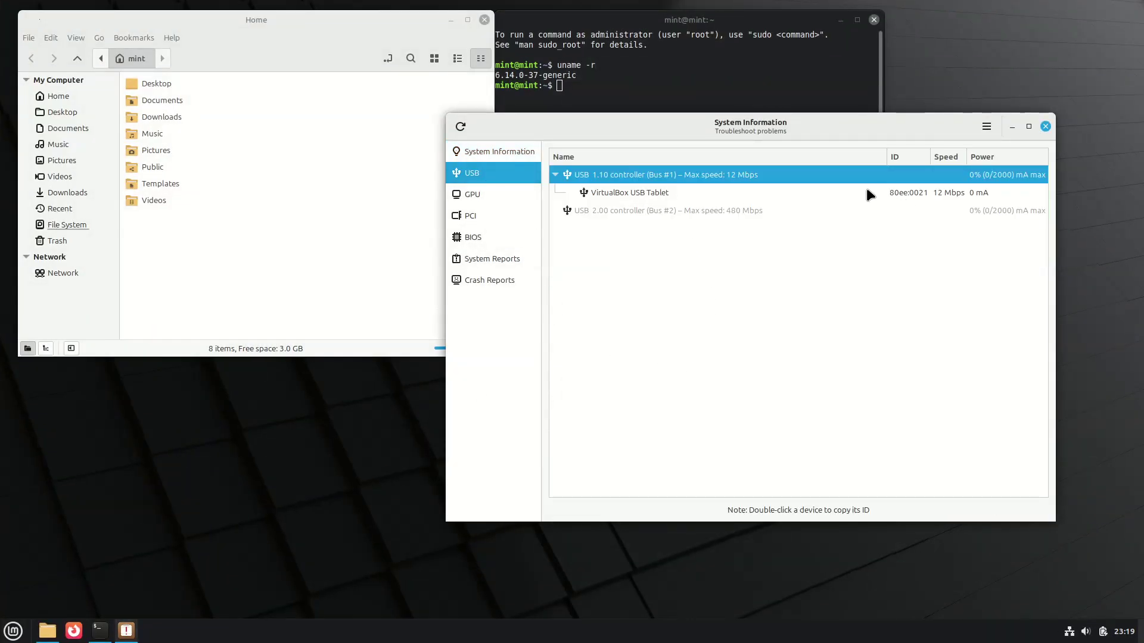
click(526, 202)
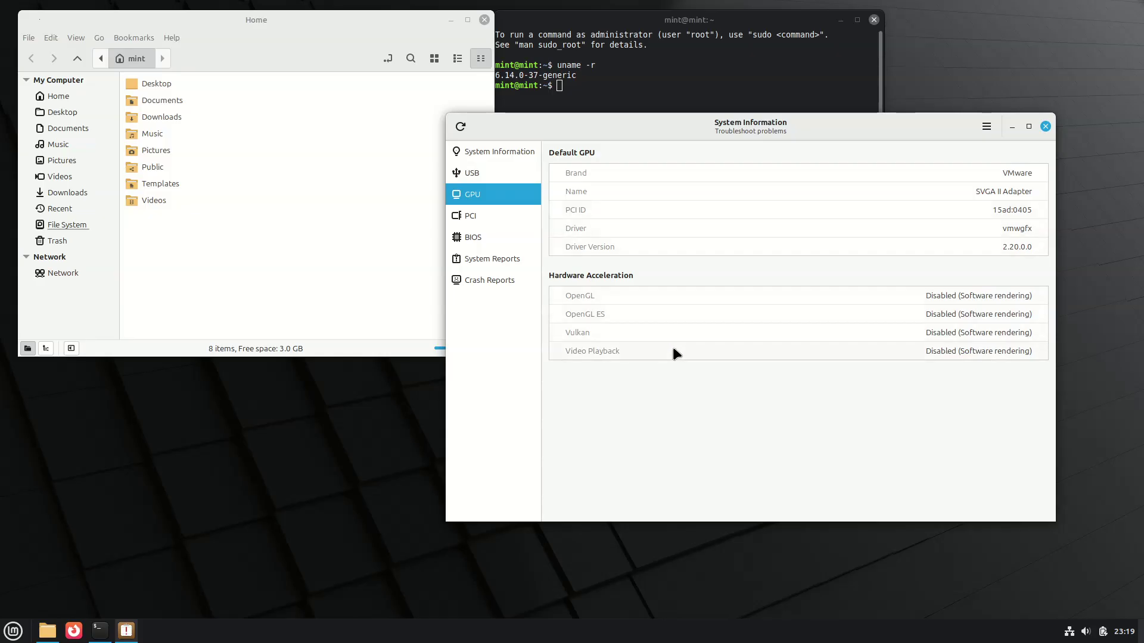
click(499, 219)
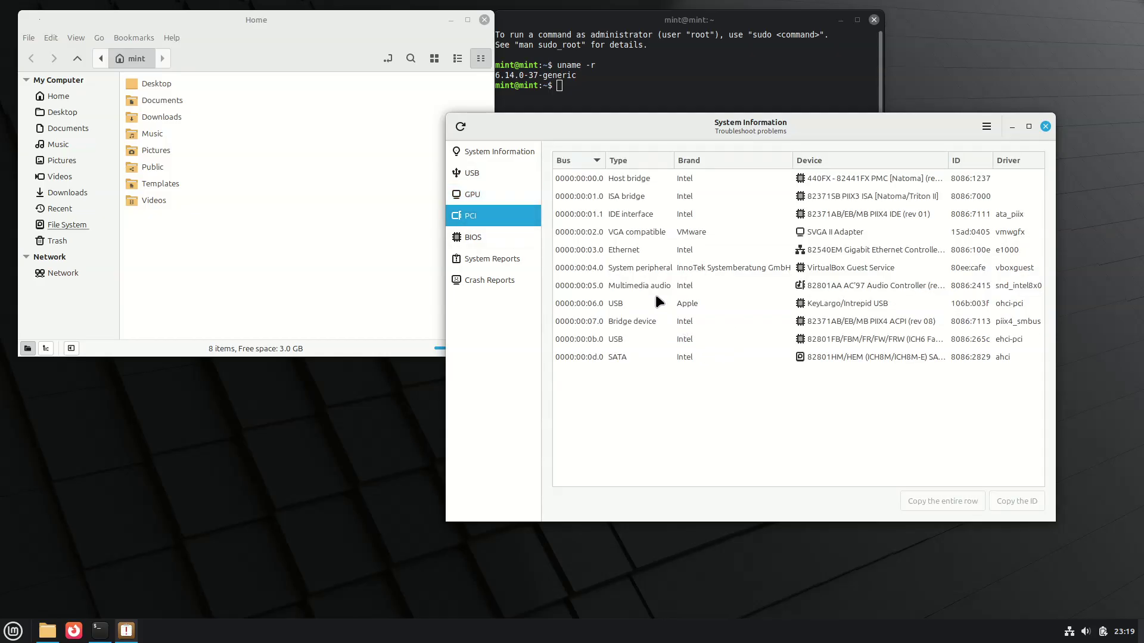
click(533, 237)
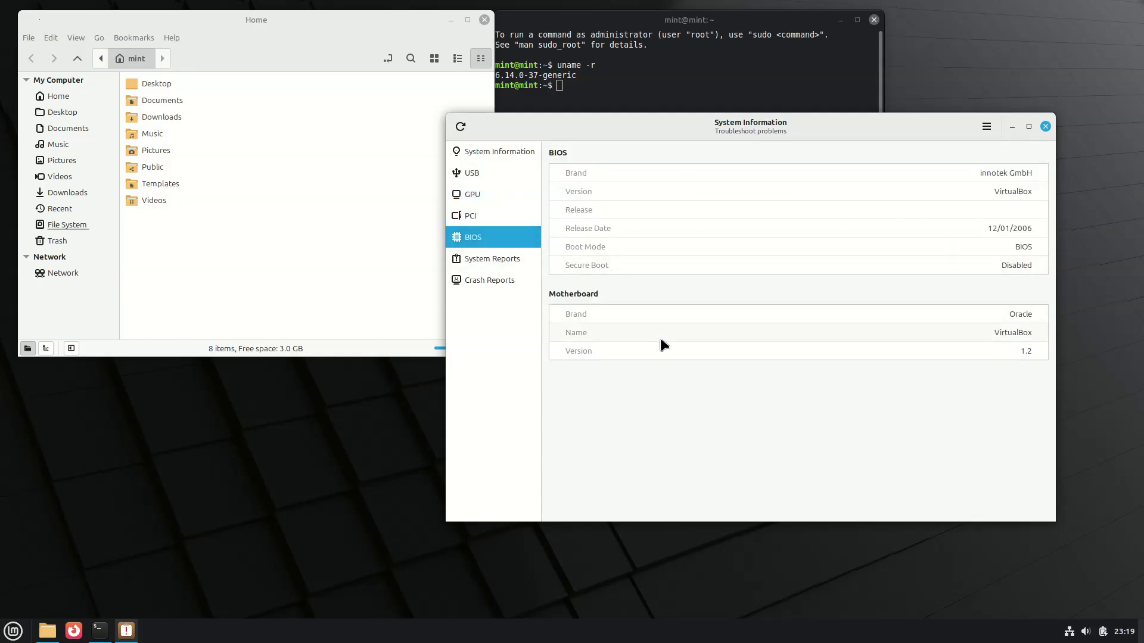
- Look through the System Reports and Crash Reports pages of System Information
click(506, 266)
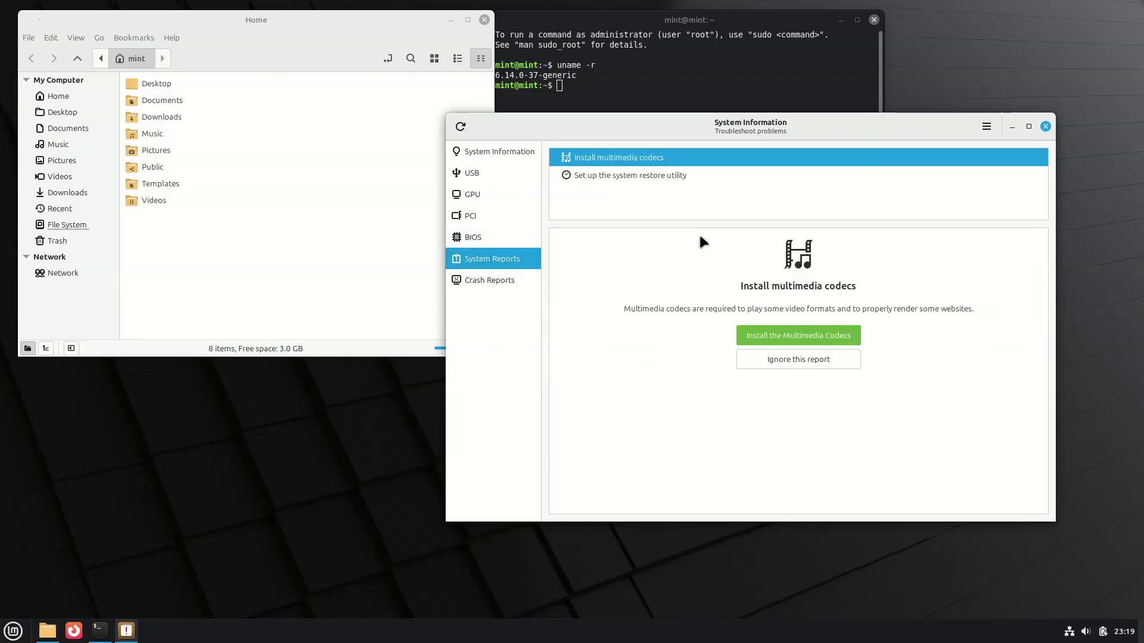
click(472, 283)
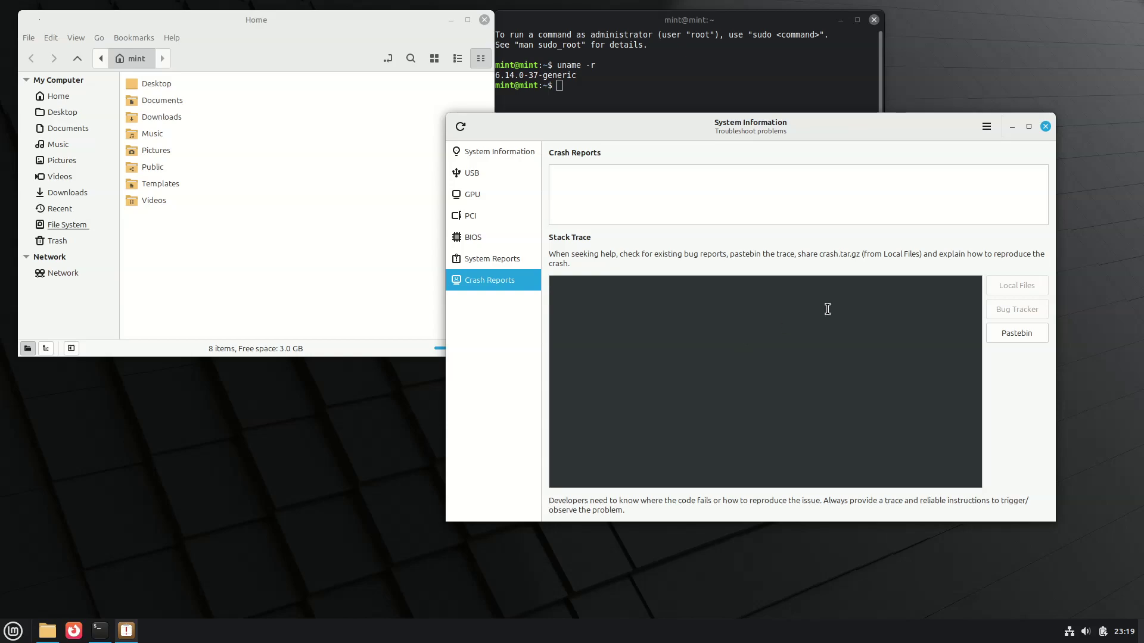
- Check the mintreport version in the program's About details, and close System Information
click(986, 127)
click(993, 184)
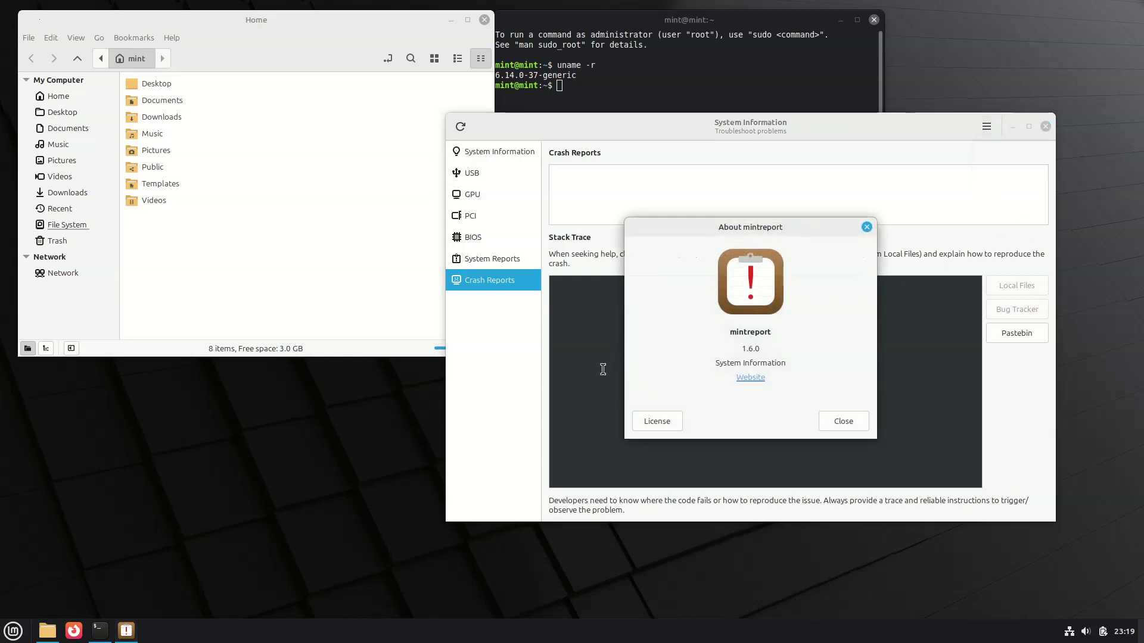
drag(759, 351, 723, 359)
click(850, 428)
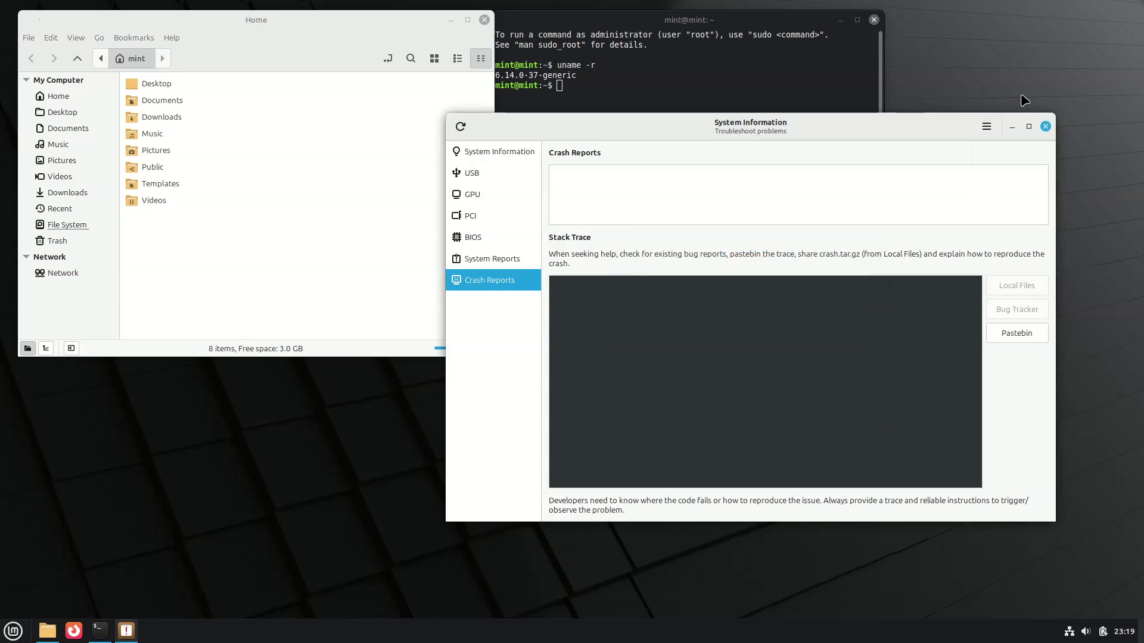
click(1045, 126)
- Search the installed applications for "libre" and launch LibreOffice
click(13, 631)
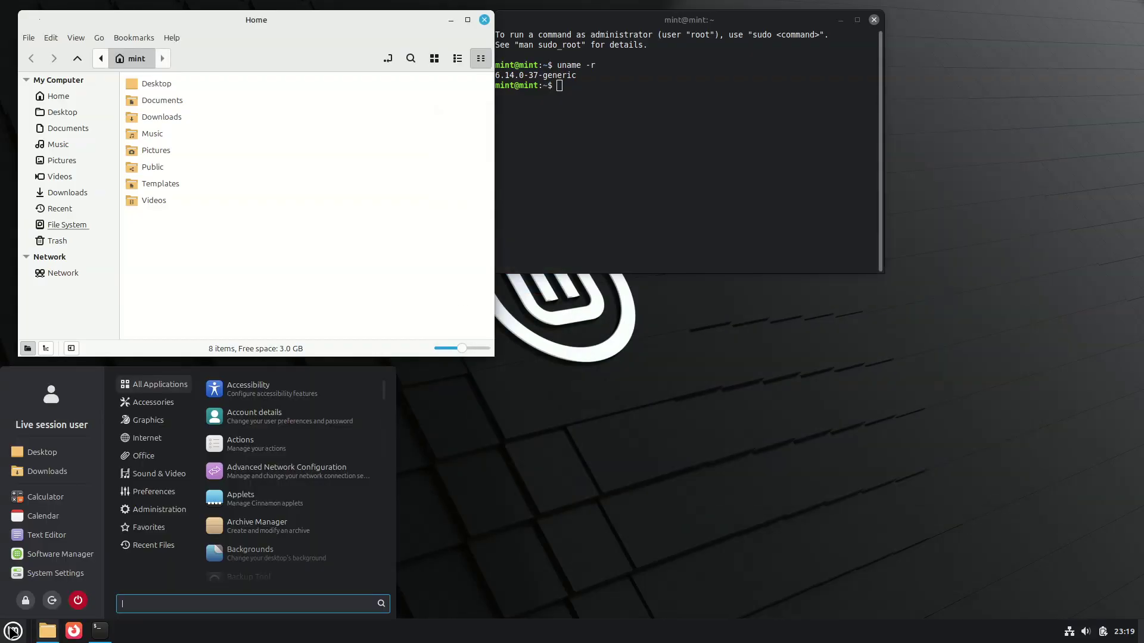
text(li)
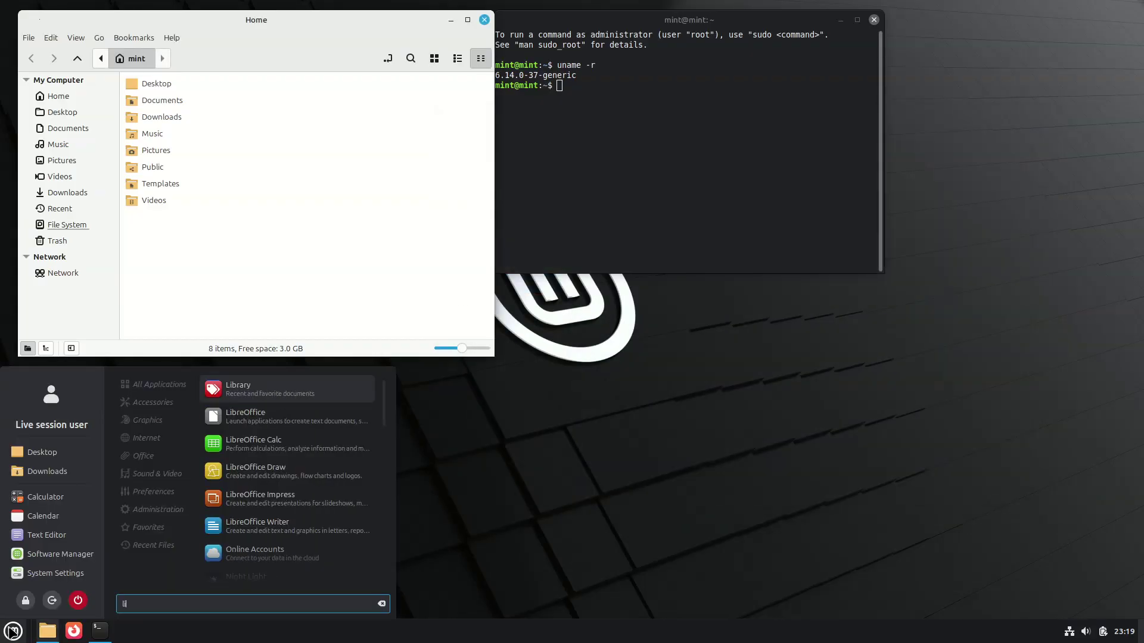
text(bre)
click(227, 394)
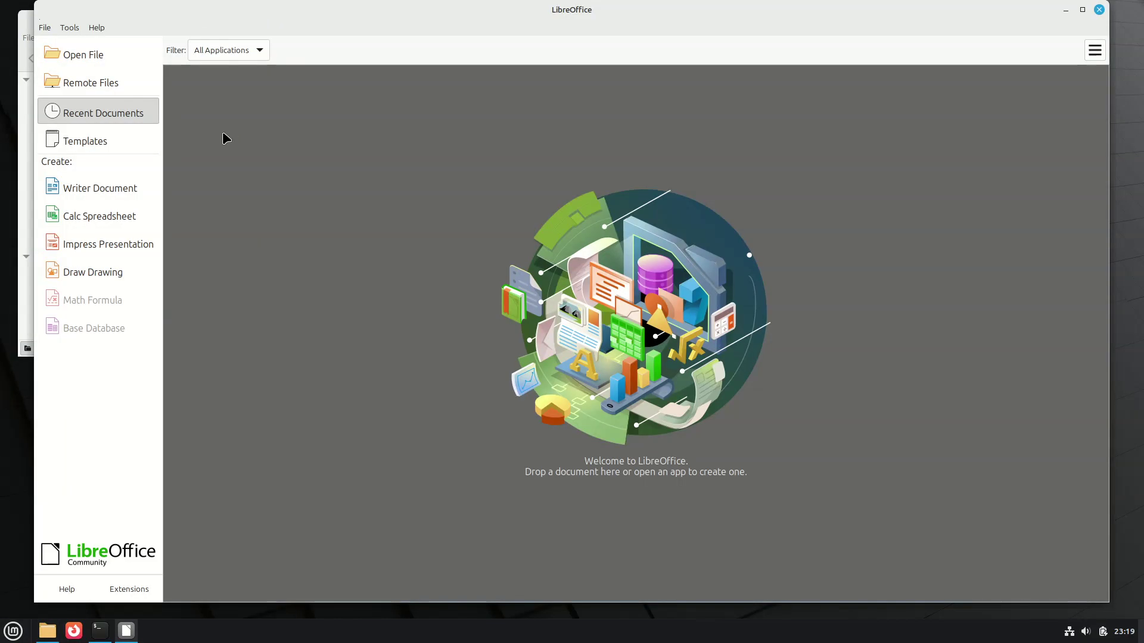
- Check the version details in About LibreOffice, and close LibreOffice and the terminal
click(96, 27)
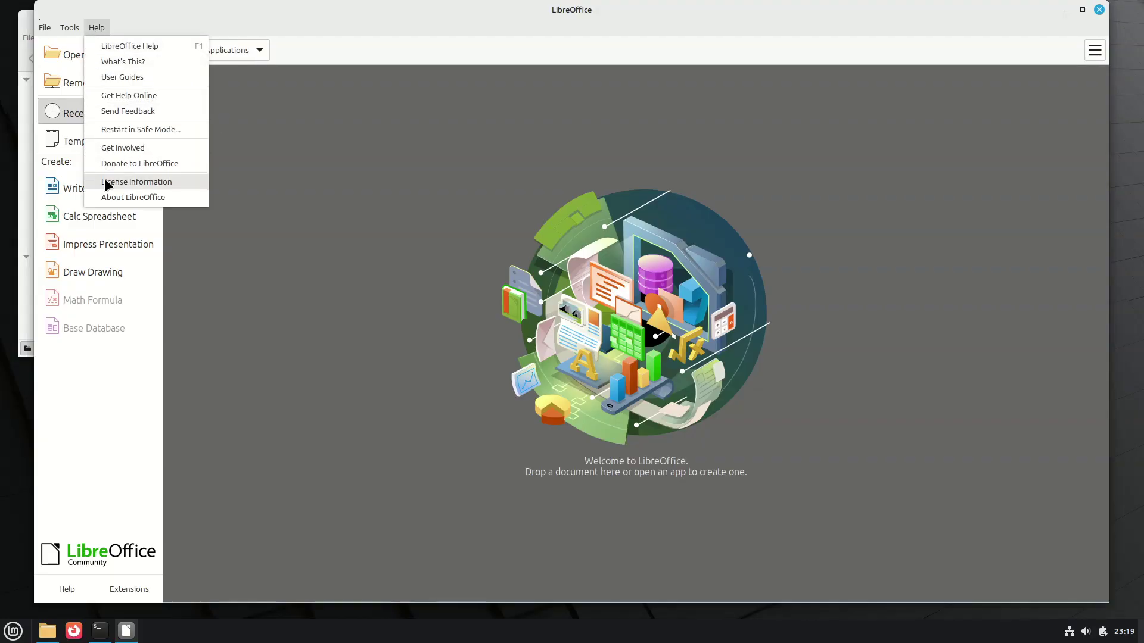
click(102, 201)
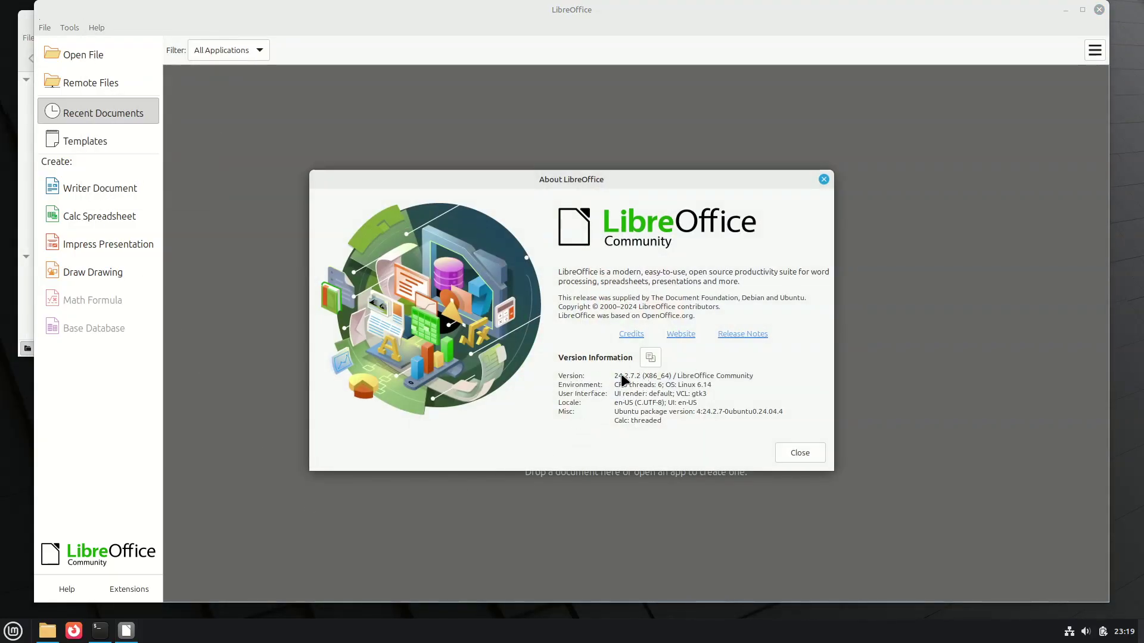
click(782, 450)
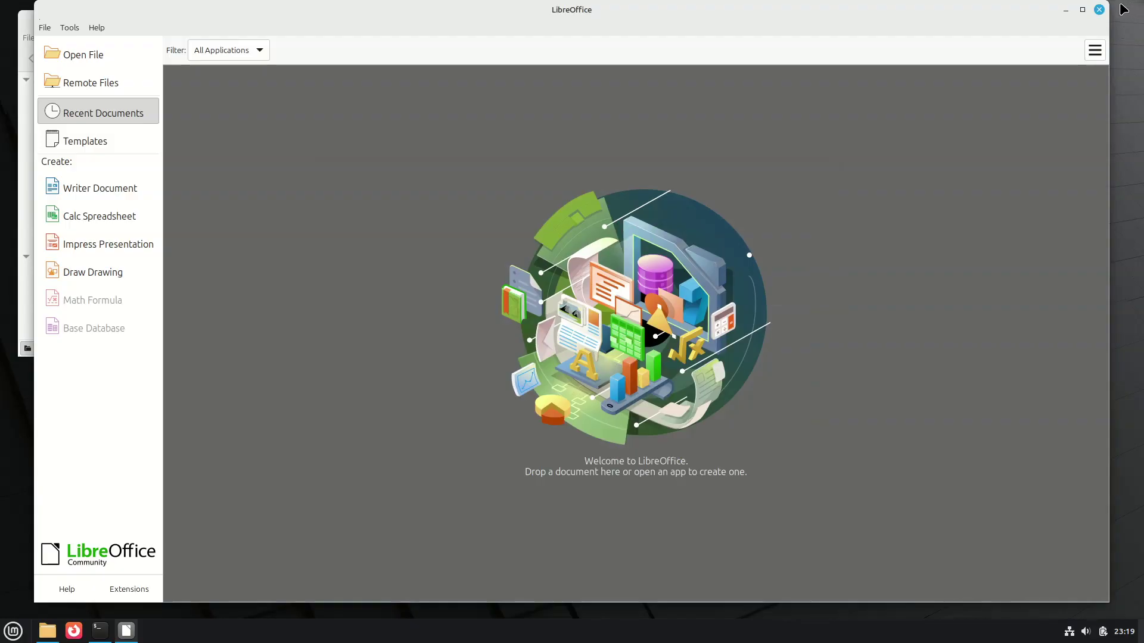
click(1098, 10)
click(874, 20)
- Browse the Accessories applications to launch USB Stick Formatter, and launch Software Manager as well
click(8, 630)
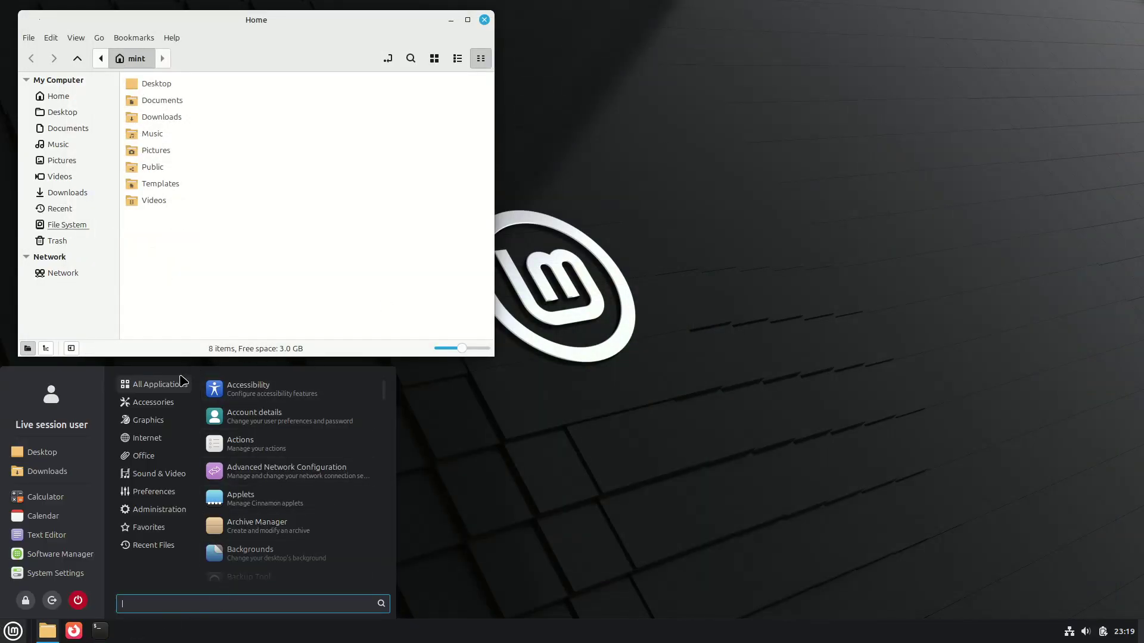
mouse_move(162, 401)
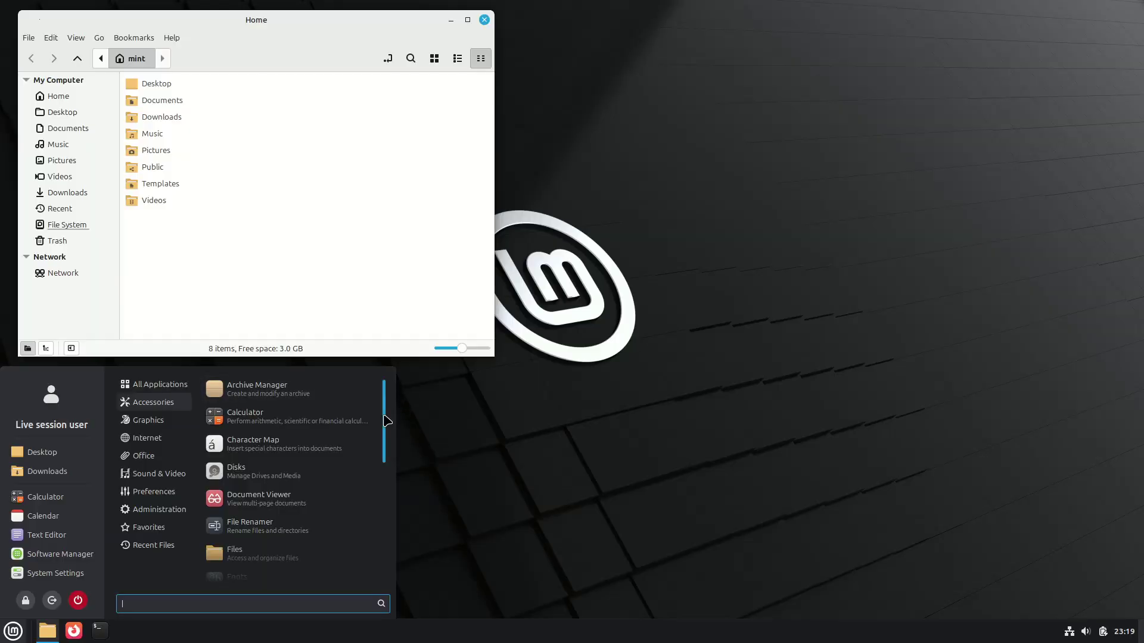
scroll(377, 458, down, 3)
scroll(377, 459, down, 9)
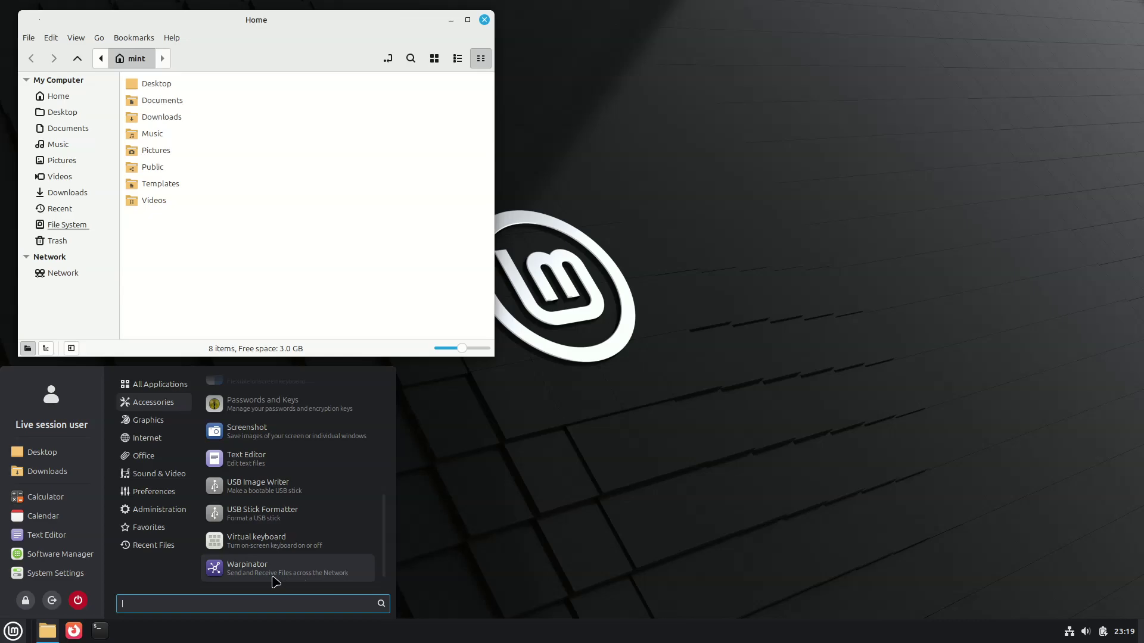
click(249, 515)
click(12, 632)
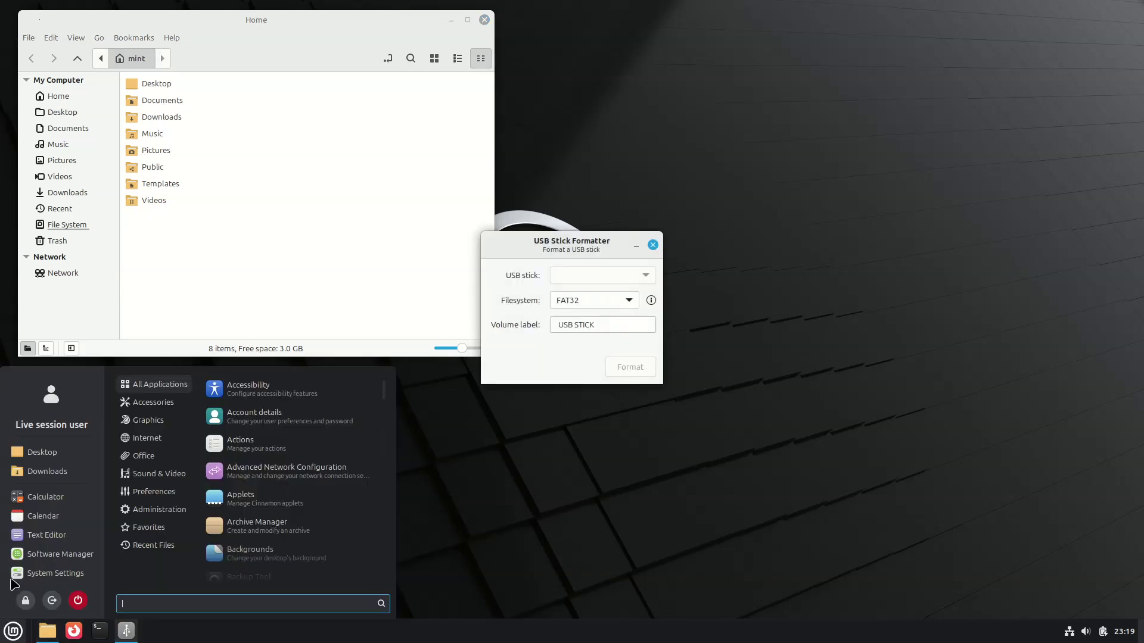
click(21, 554)
- Launch Calculator, move it clear of the Software Manager window, and close it
click(13, 631)
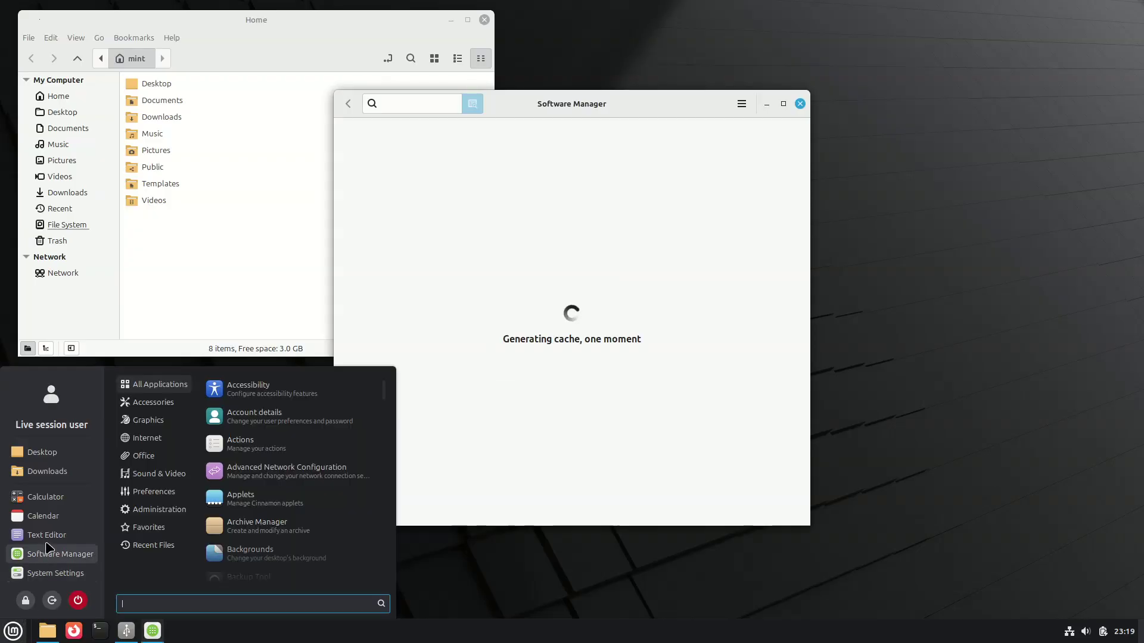
click(59, 497)
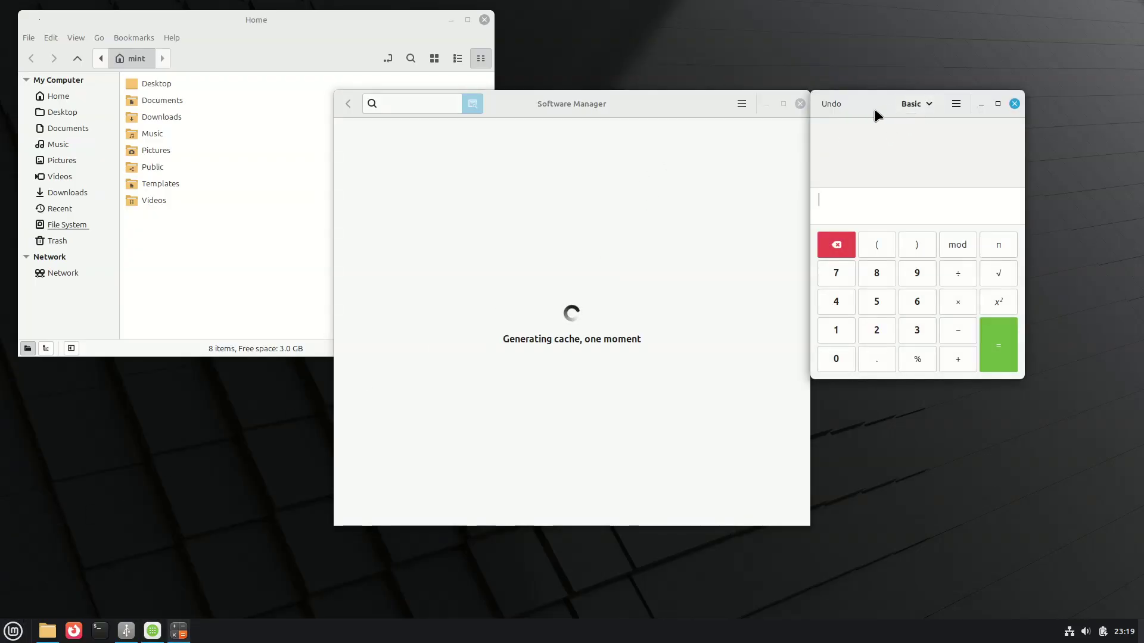
drag(833, 111, 903, 98)
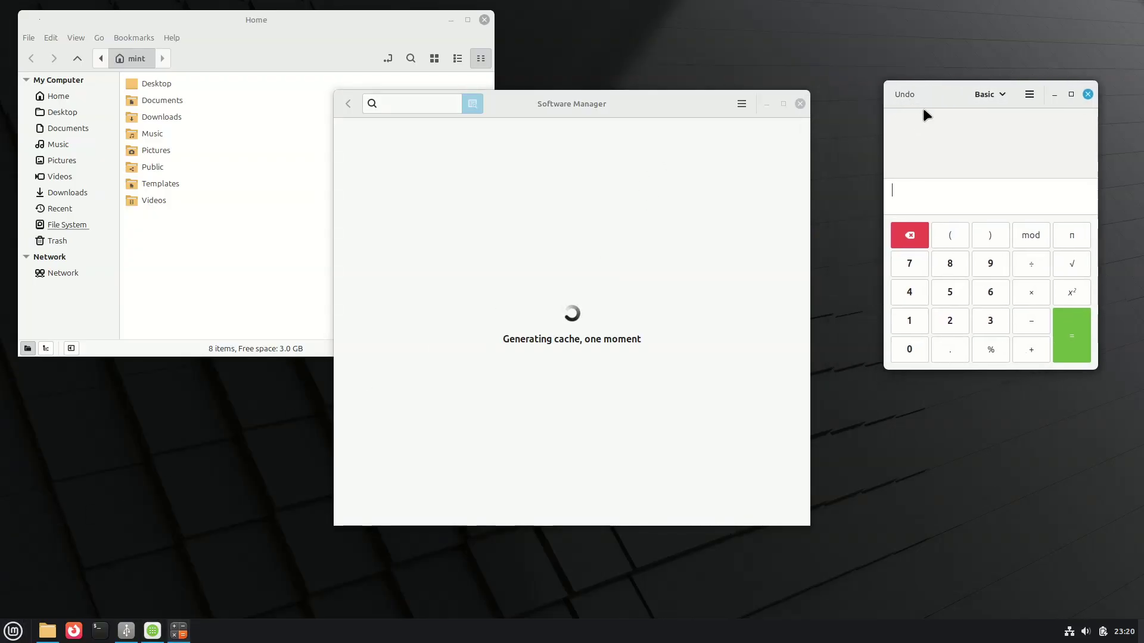
click(1085, 90)
- View the version in Software Manager's About details and close them
click(743, 107)
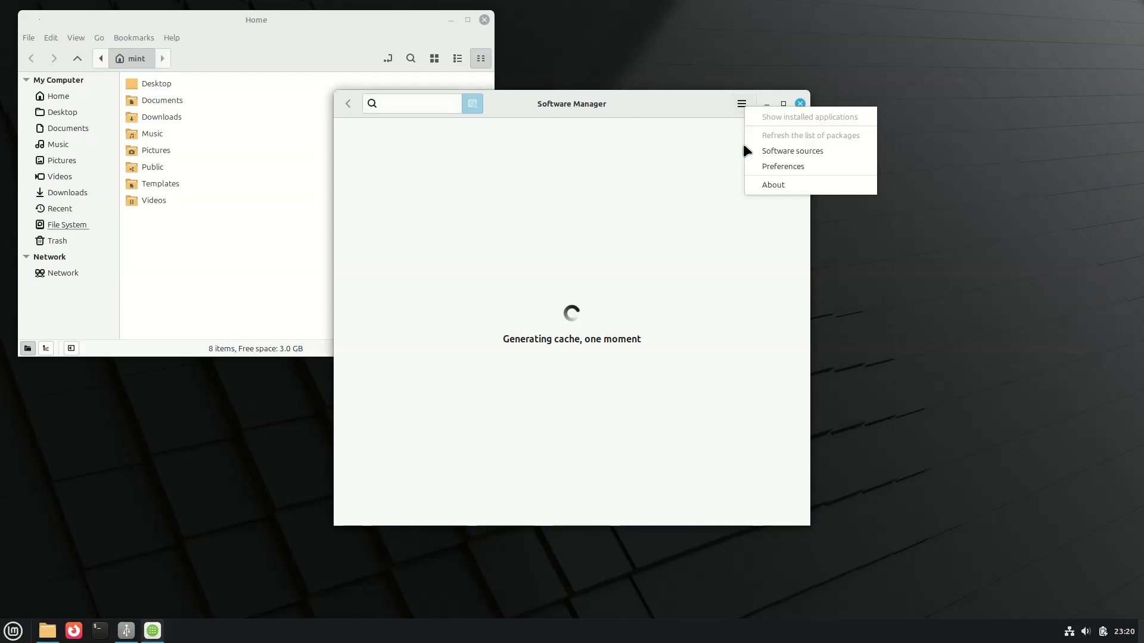
click(765, 183)
drag(542, 339, 594, 337)
click(660, 412)
- Close USB Stick Formatter and place the Software Manager window beside the Home folder window
drag(649, 133, 294, 83)
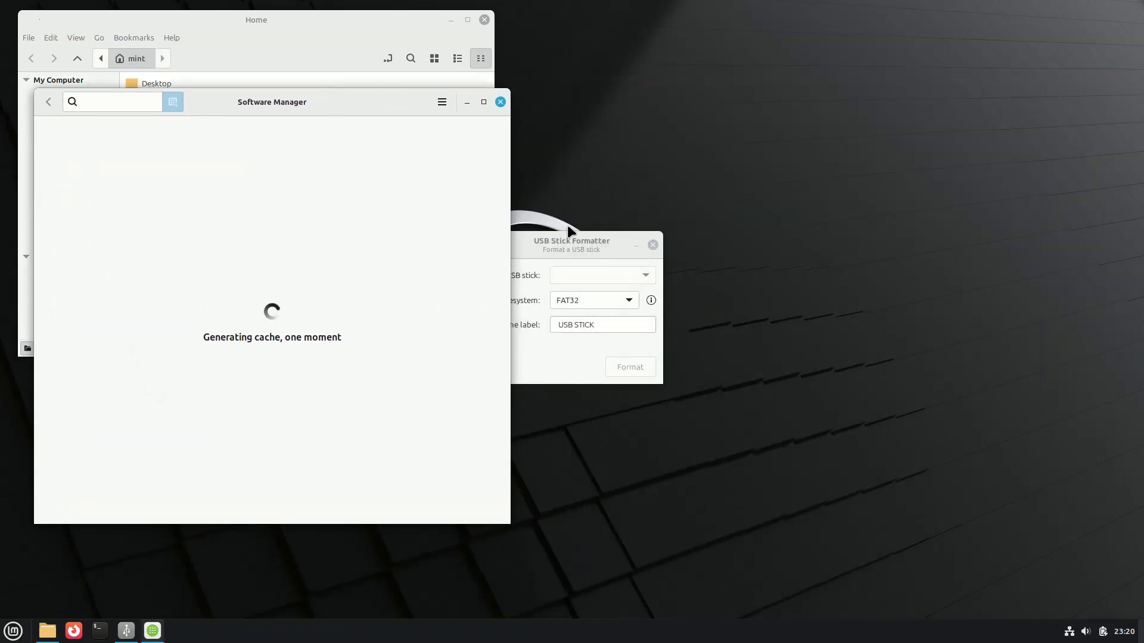
drag(571, 222, 592, 46)
click(674, 67)
drag(320, 103, 773, 41)
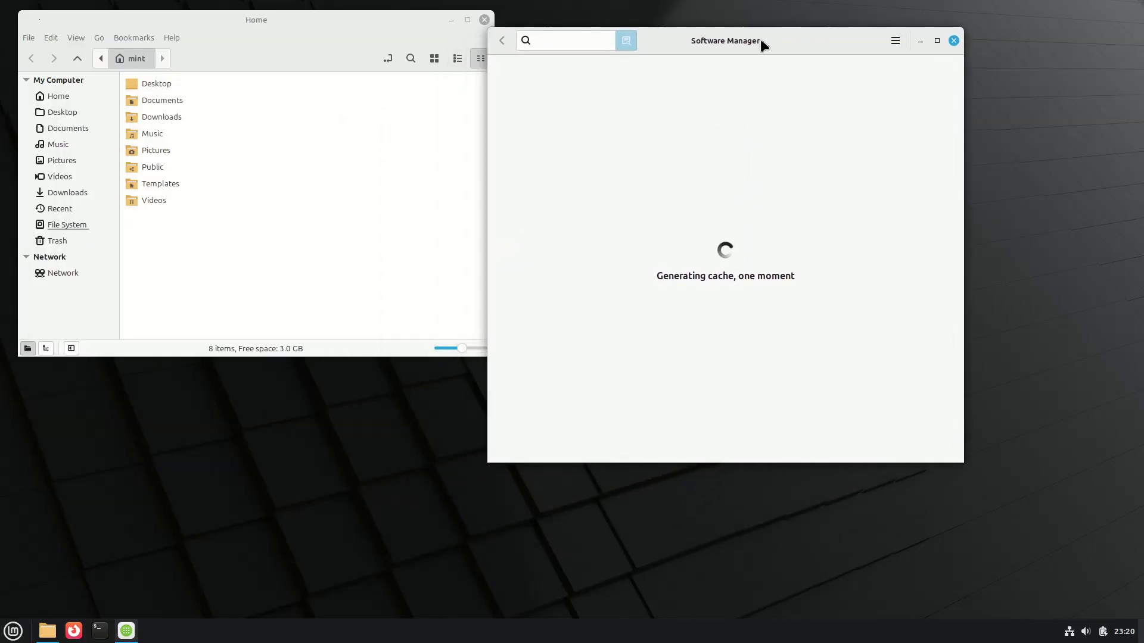
- Launch Text Editor, check the xed version in its About details, and close the editor
click(13, 630)
key(Escape)
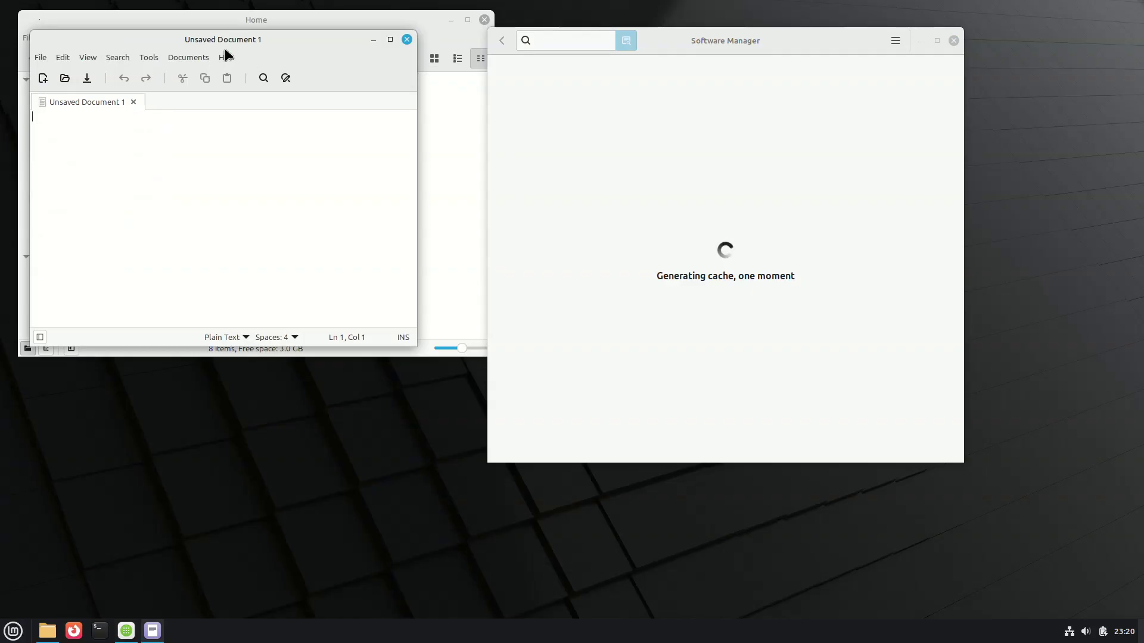
click(226, 57)
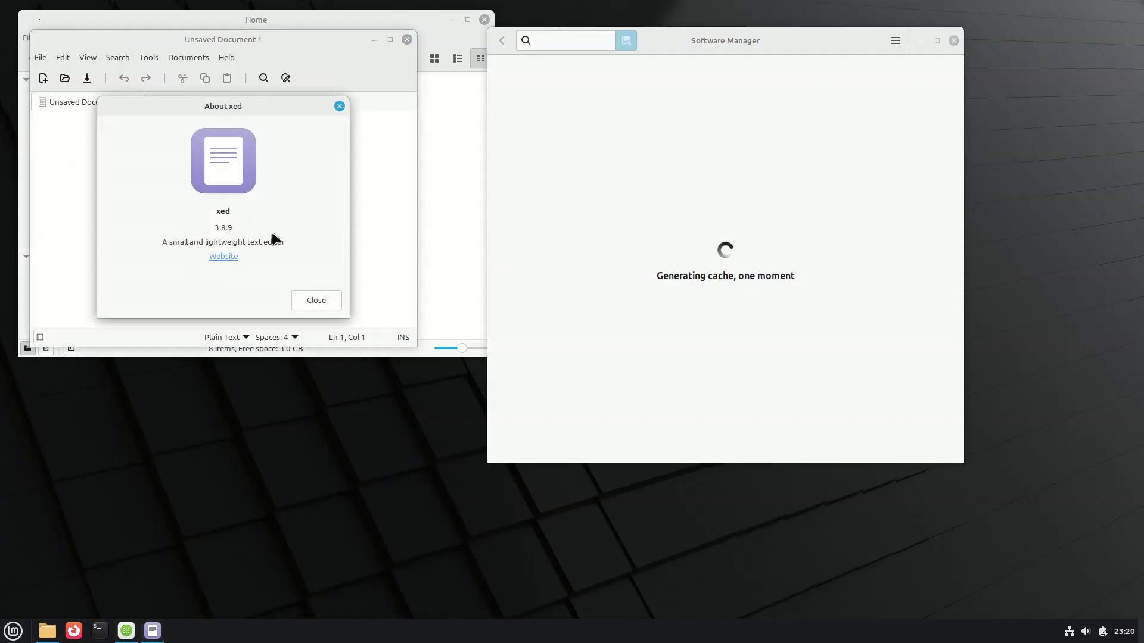
key(Escape)
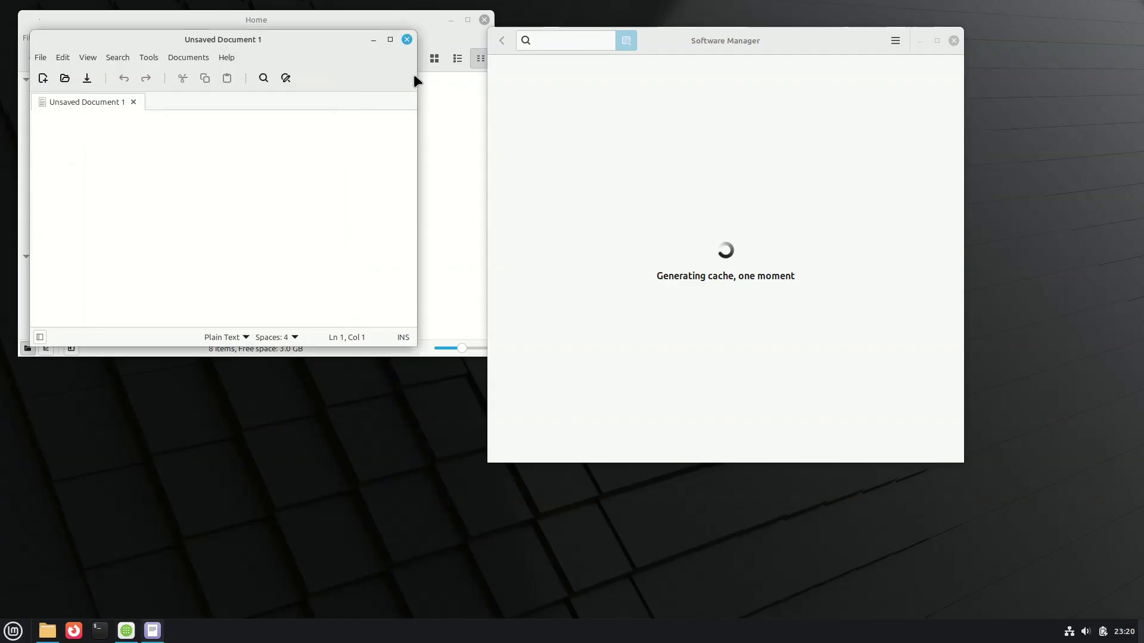
click(407, 40)
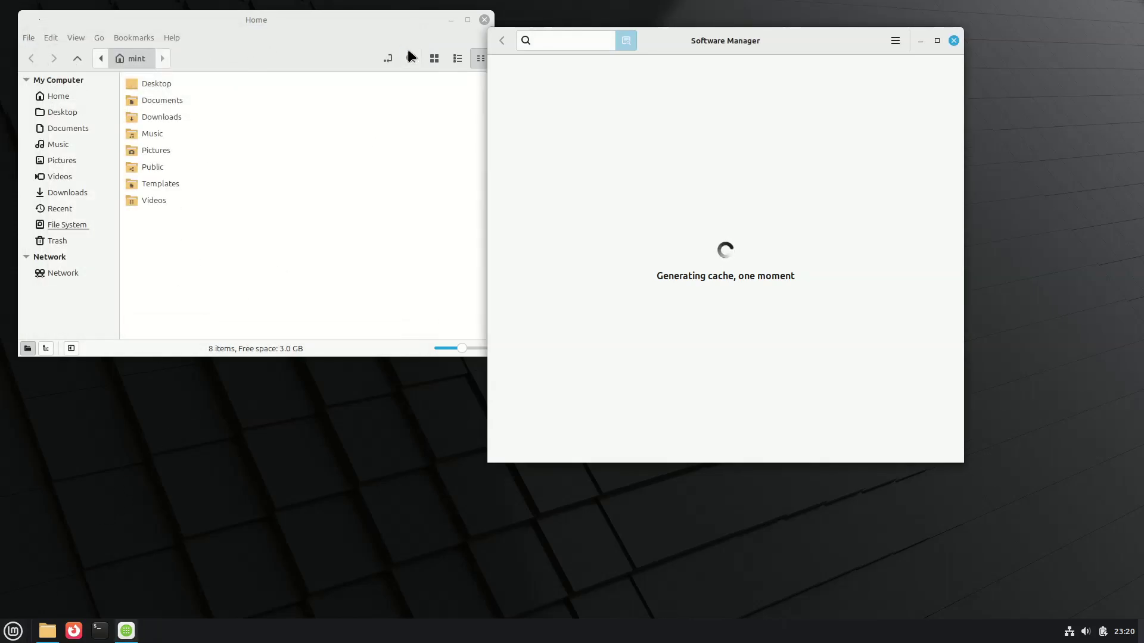
- Show the Home folder as icons and open the Themes page of System Settings, moving that window over the folder window
click(433, 57)
click(12, 631)
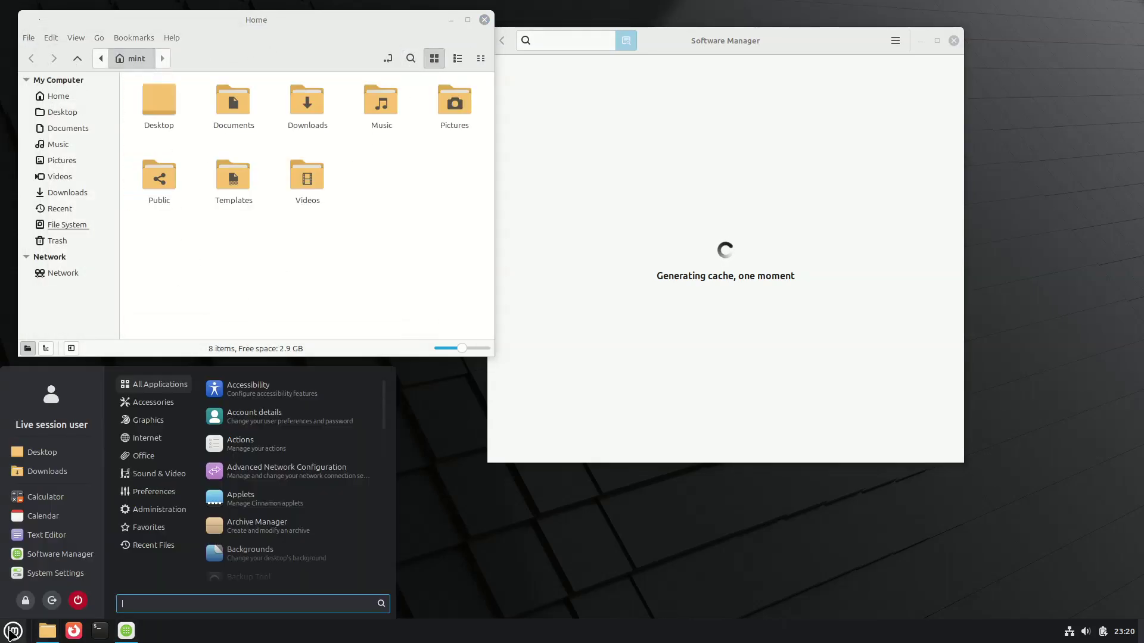
click(295, 471)
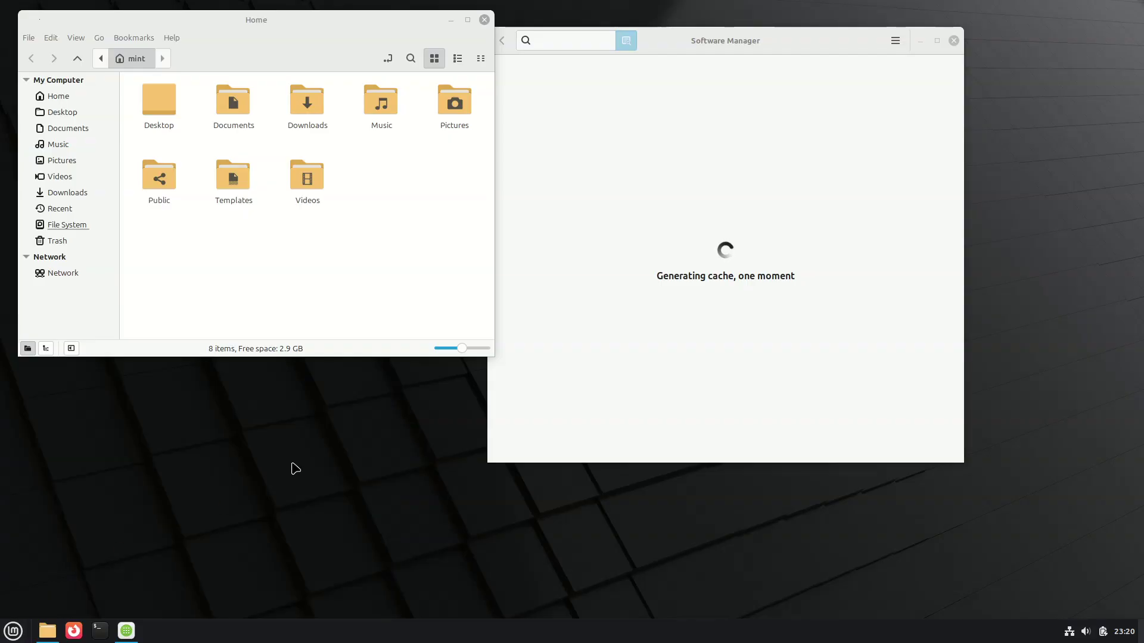
drag(510, 153, 267, 207)
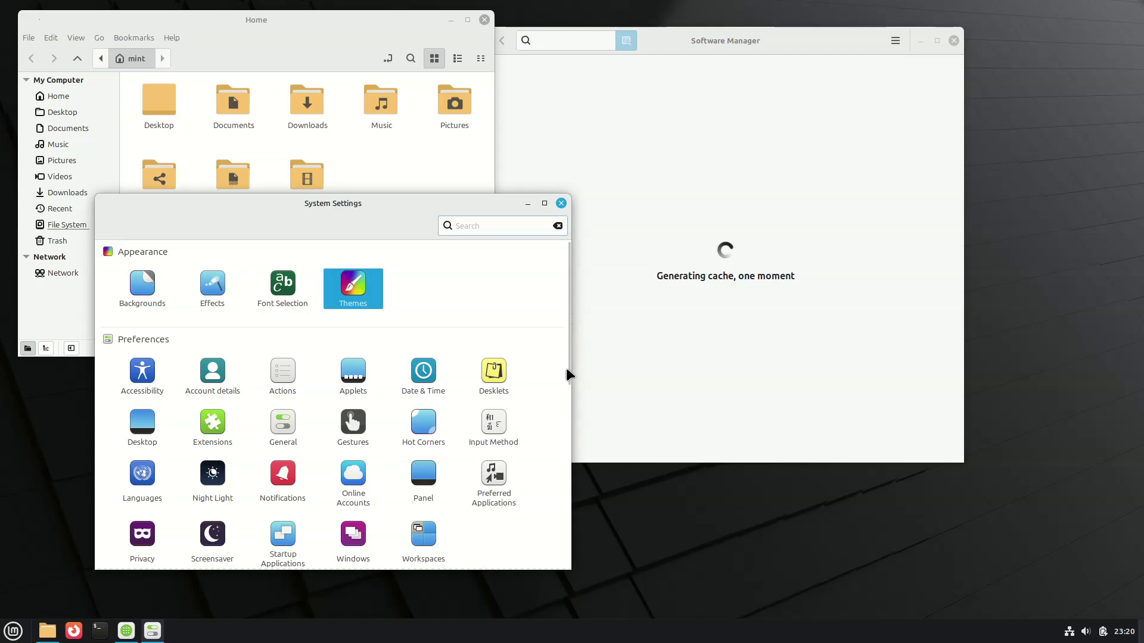
- Look through the Administration and Graphics application categories
click(13, 631)
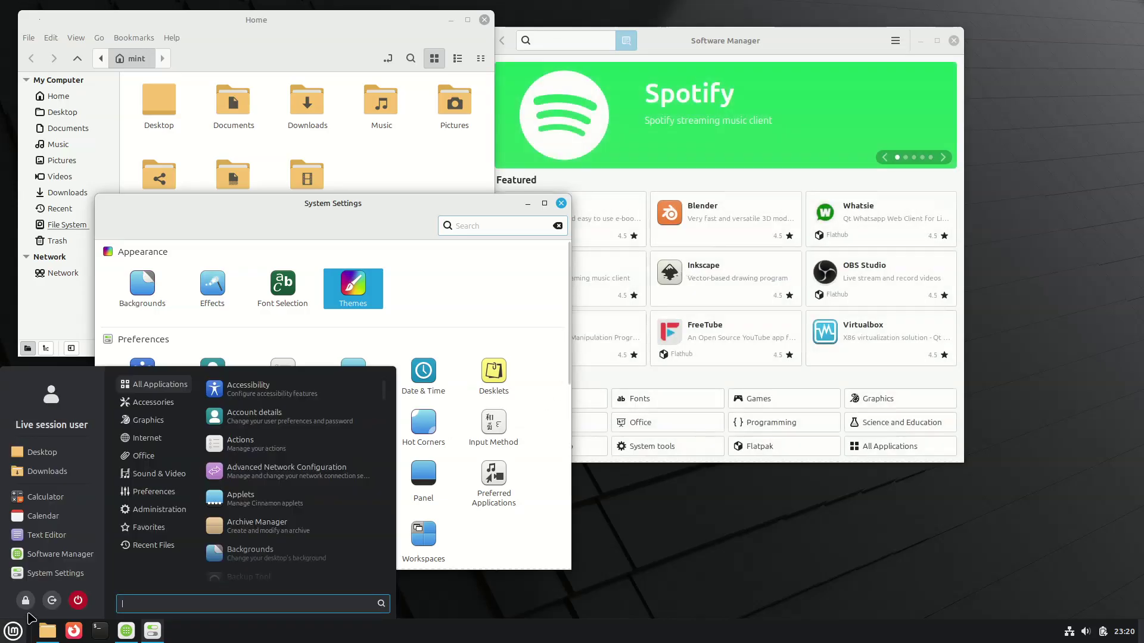
mouse_move(159, 509)
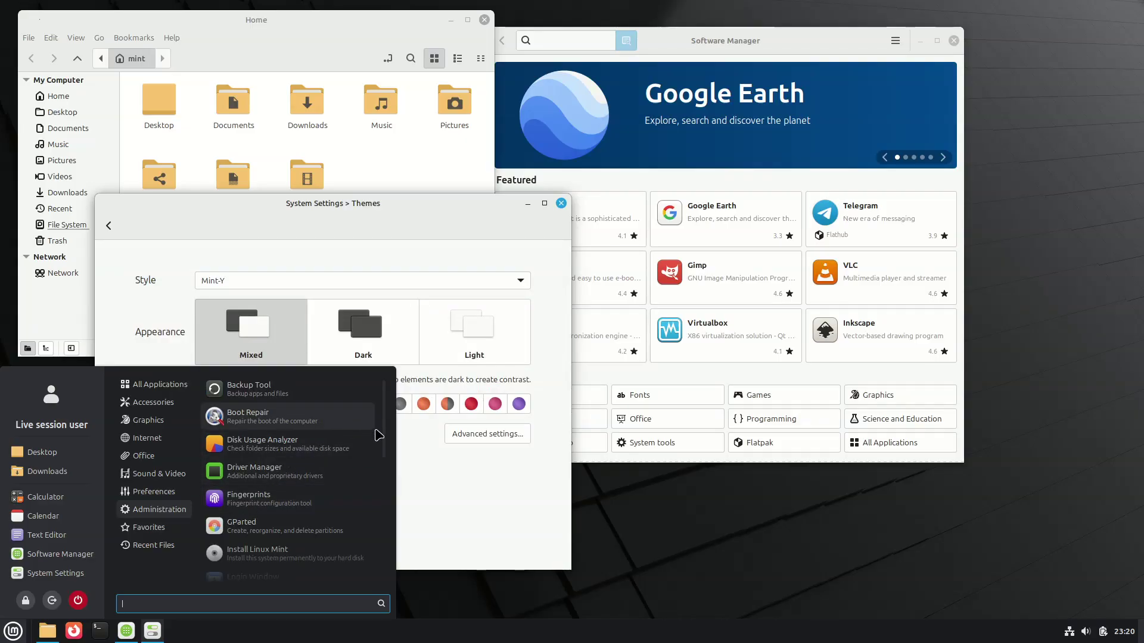
drag(384, 438, 385, 563)
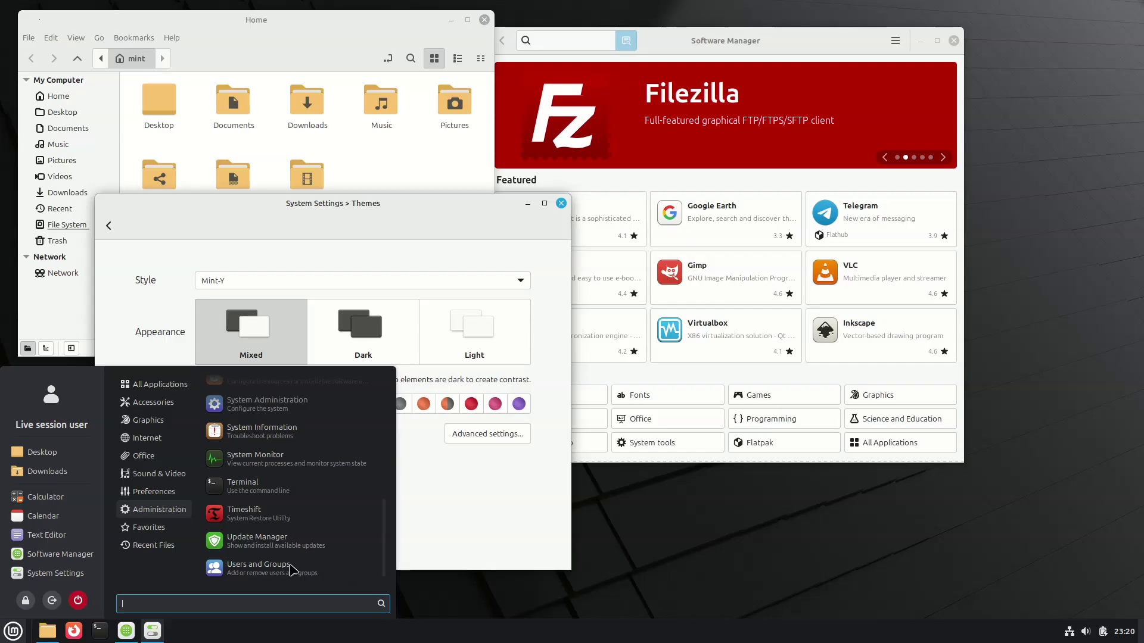
mouse_move(169, 446)
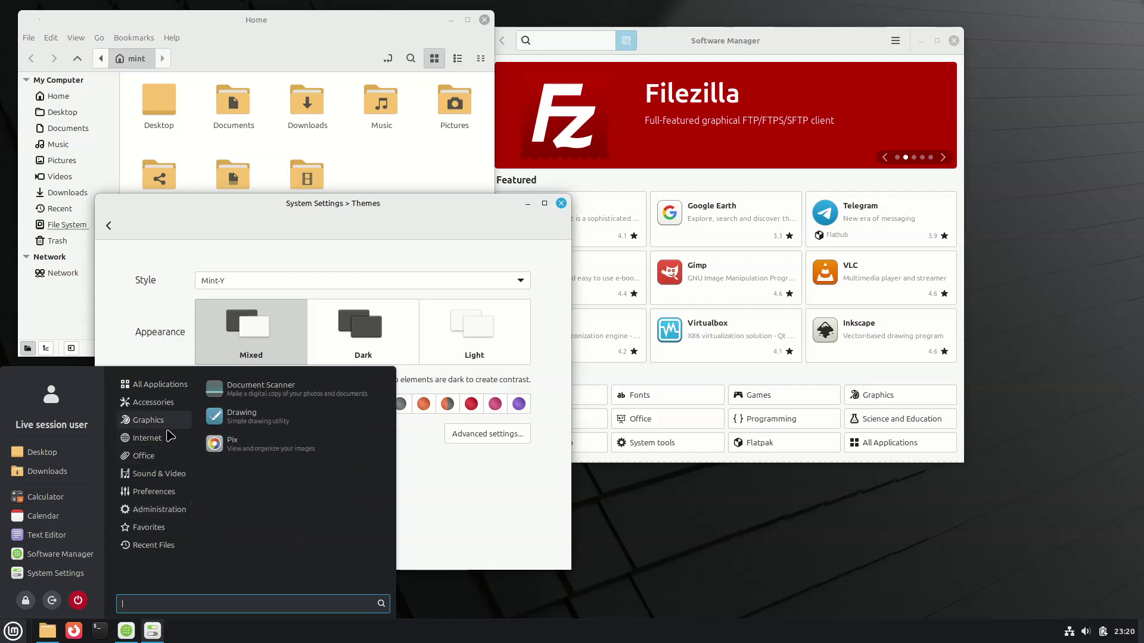
click(494, 467)
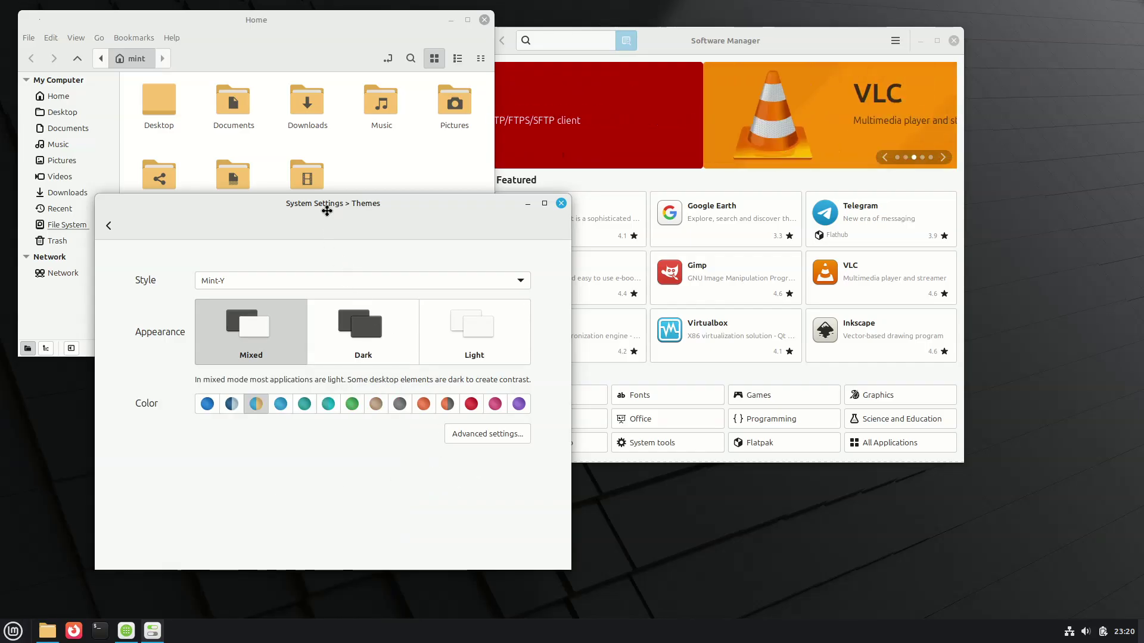
- Set the Mint-Y theme's appearance to Dark and move the System Settings window away from the Home folder window
drag(327, 202, 305, 245)
click(342, 381)
drag(471, 260, 775, 222)
drag(283, 40, 383, 232)
click(478, 236)
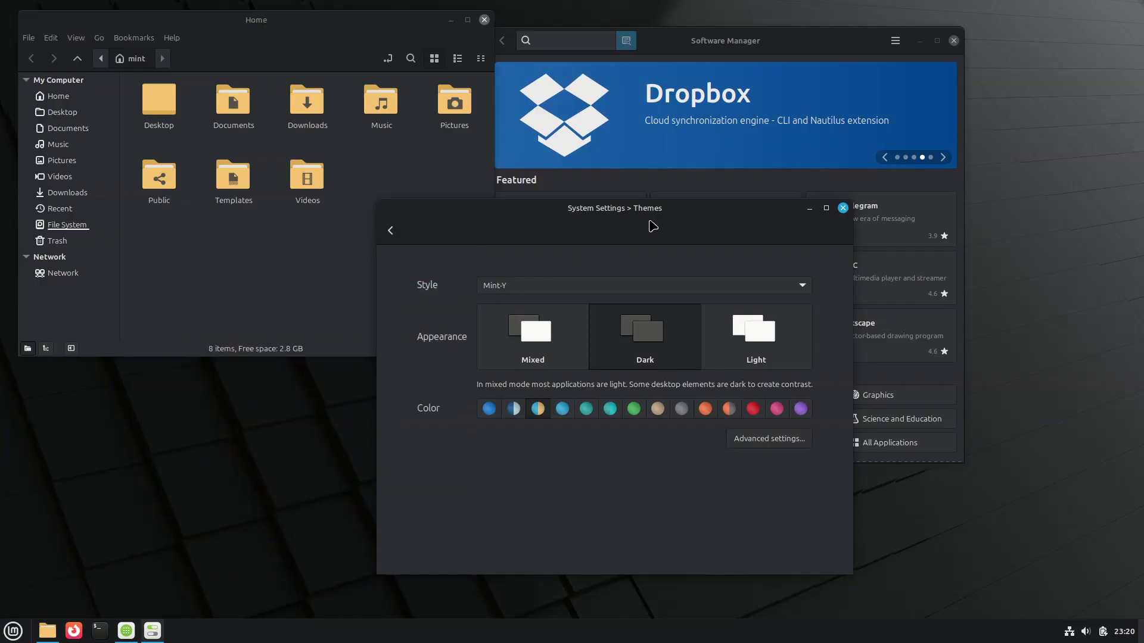
- Open the featured Dropbox package in Software Manager and look through its details page
click(691, 142)
drag(794, 42, 888, 36)
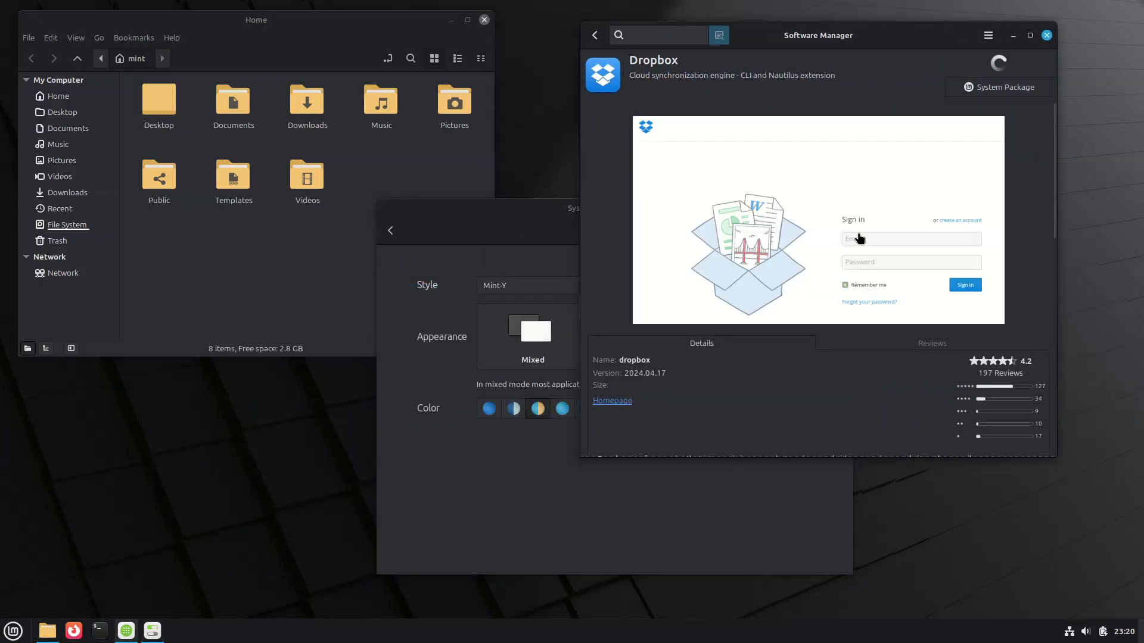
scroll(858, 230, down, 5)
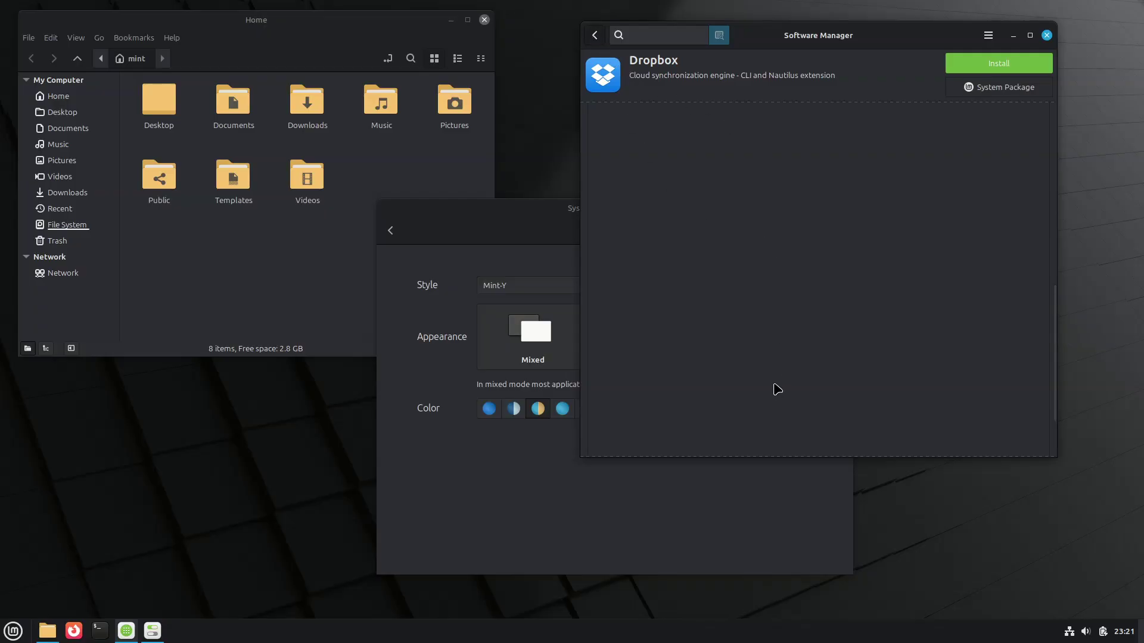
- Return from the Dropbox page to Software Manager's main page, maximize the window and look through the featured and top-rated applications
scroll(783, 324, down, 10)
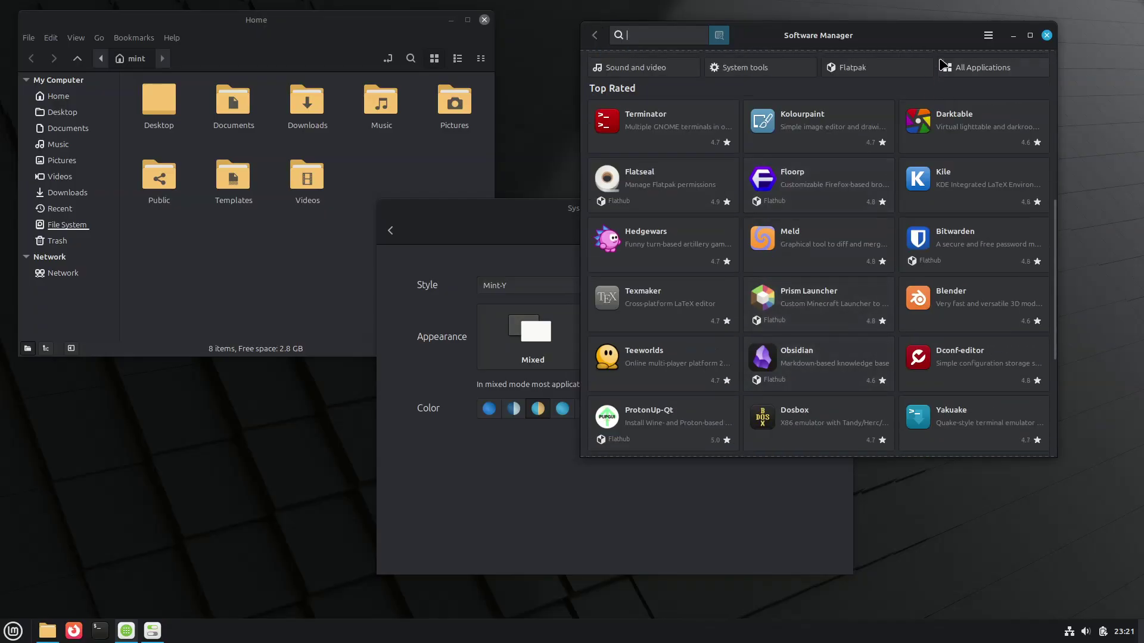
click(1029, 35)
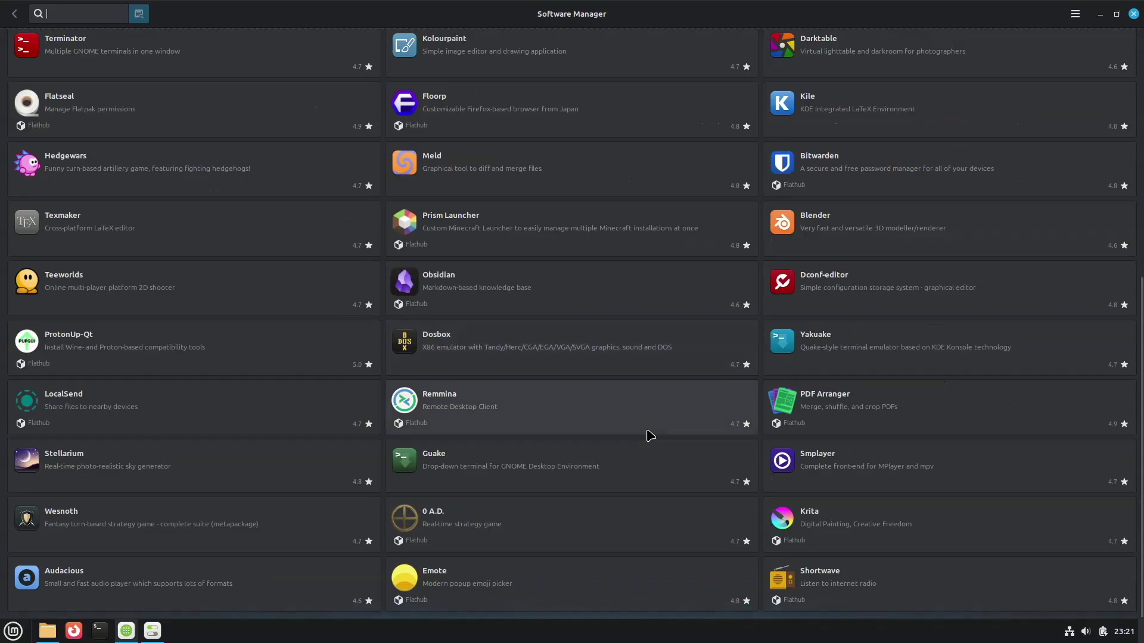
scroll(649, 435, up, 10)
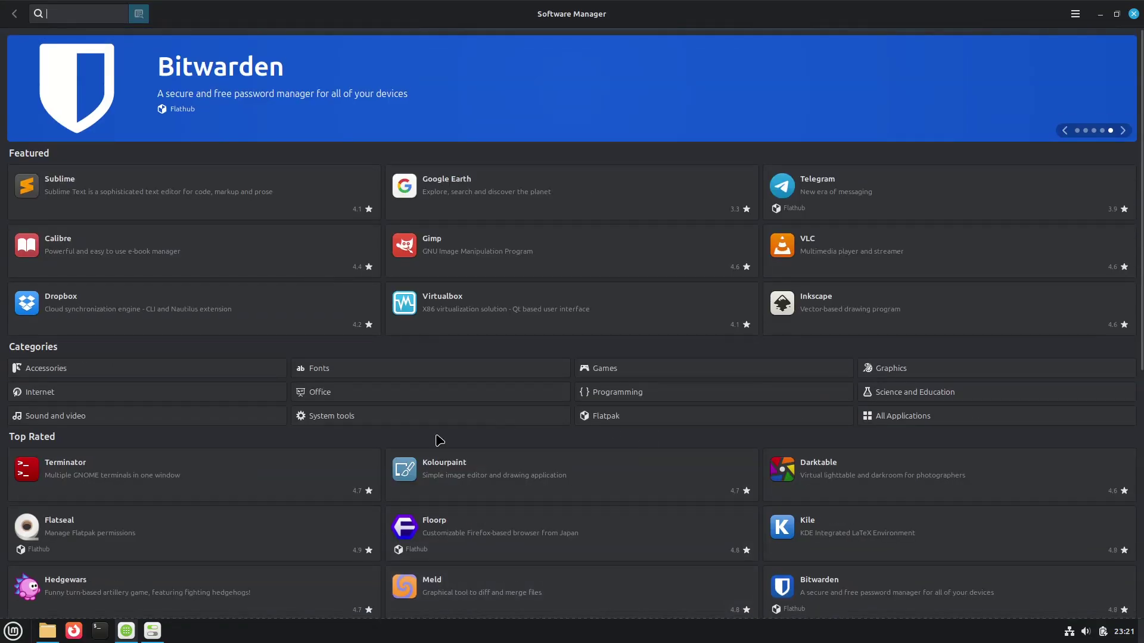
- Close Software Manager, the Home folder window and the System Settings Themes window
click(1138, 14)
click(484, 20)
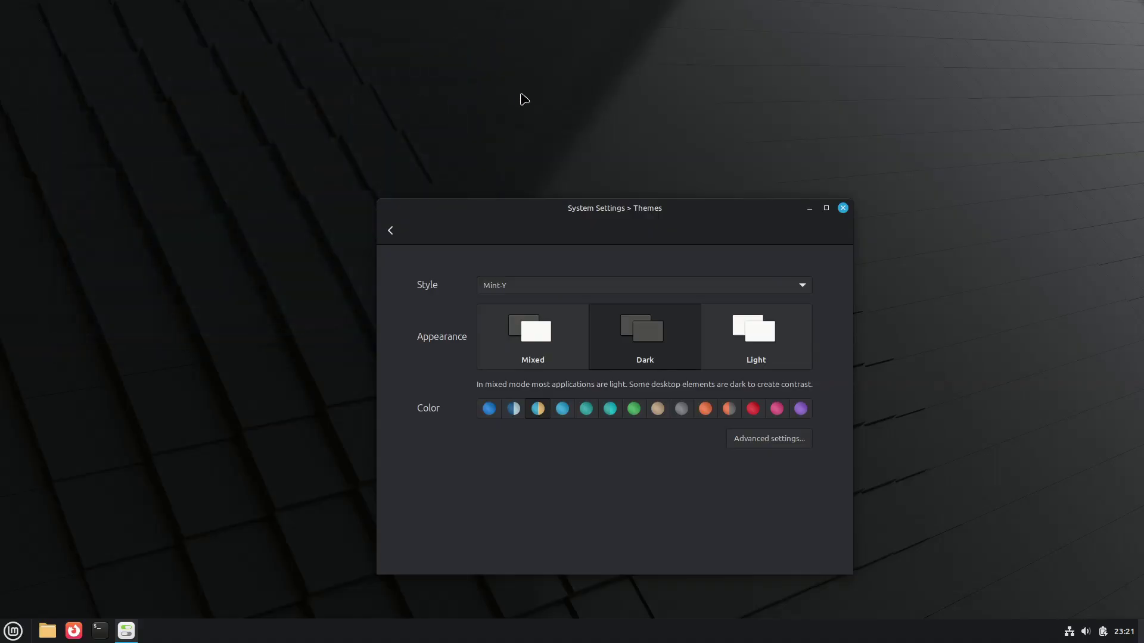
click(755, 292)
click(756, 294)
click(843, 208)
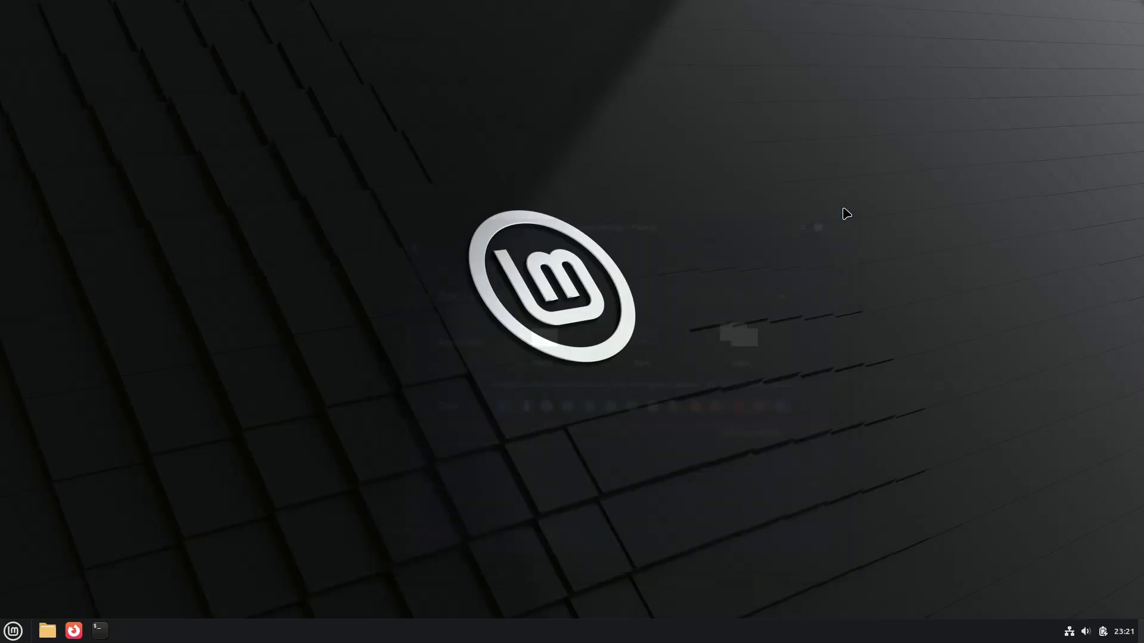
- Set the live session user's account picture to the chess pieces image and close the account details
click(14, 630)
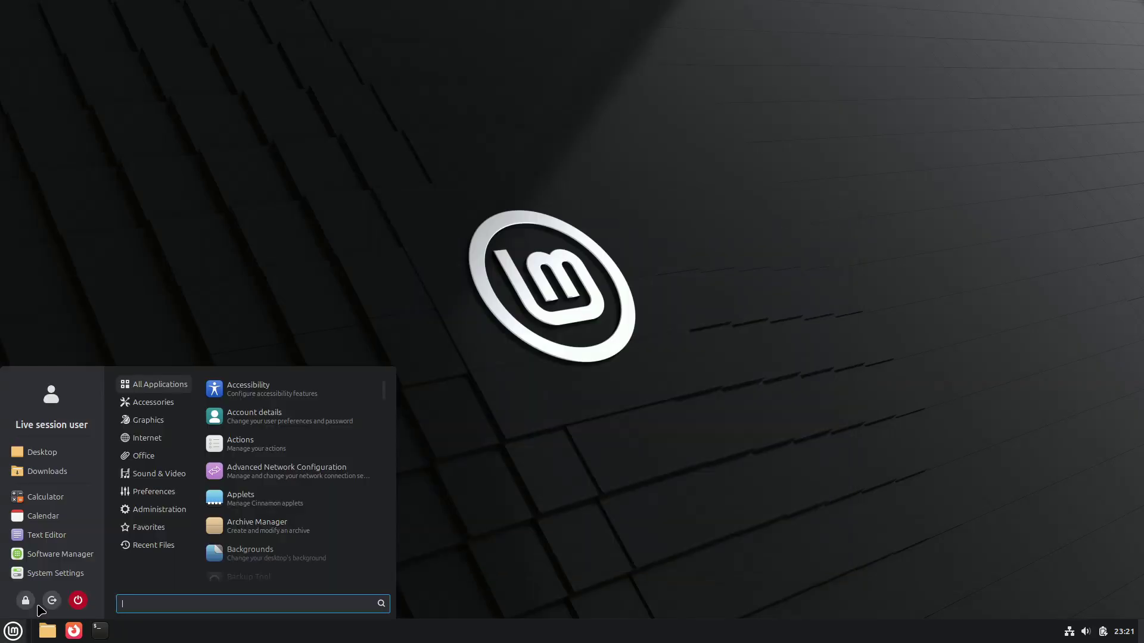
click(69, 421)
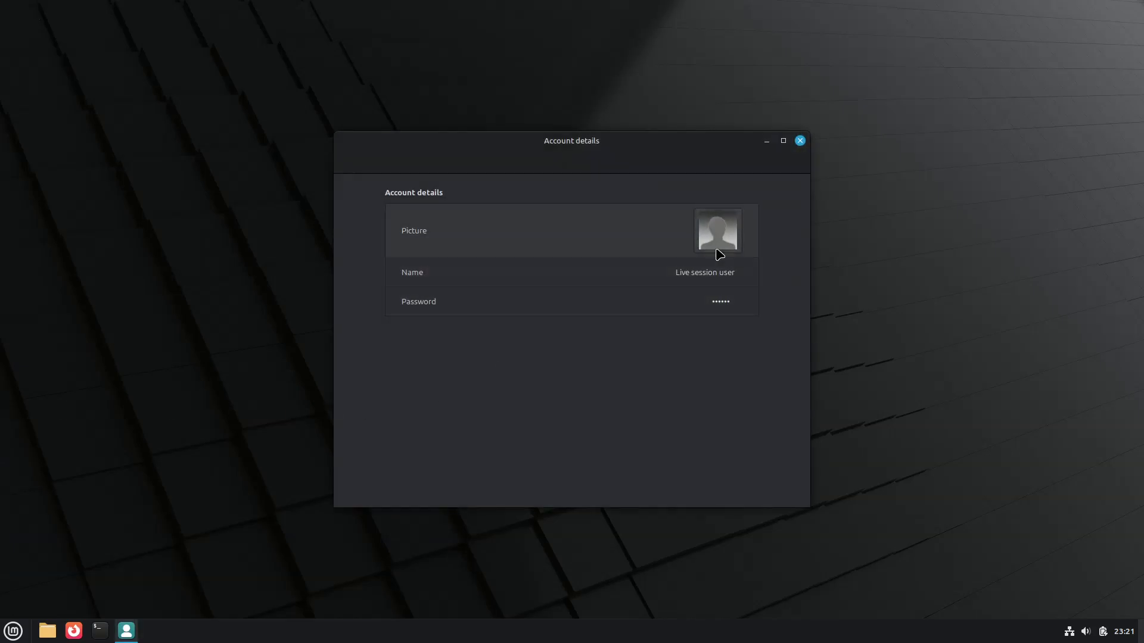
click(717, 251)
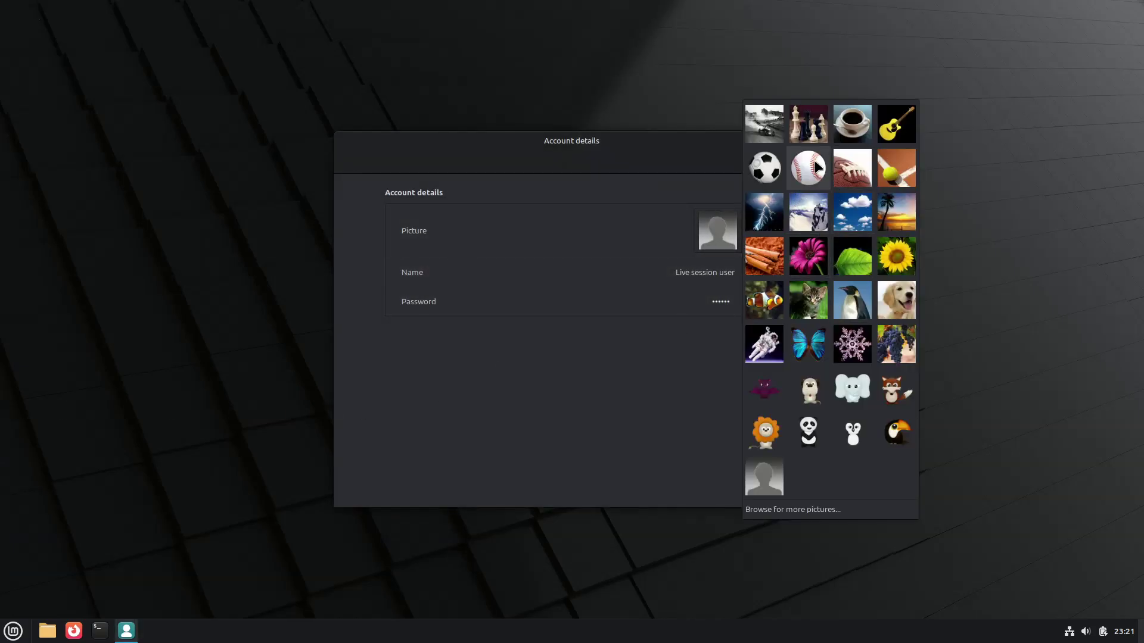
click(799, 127)
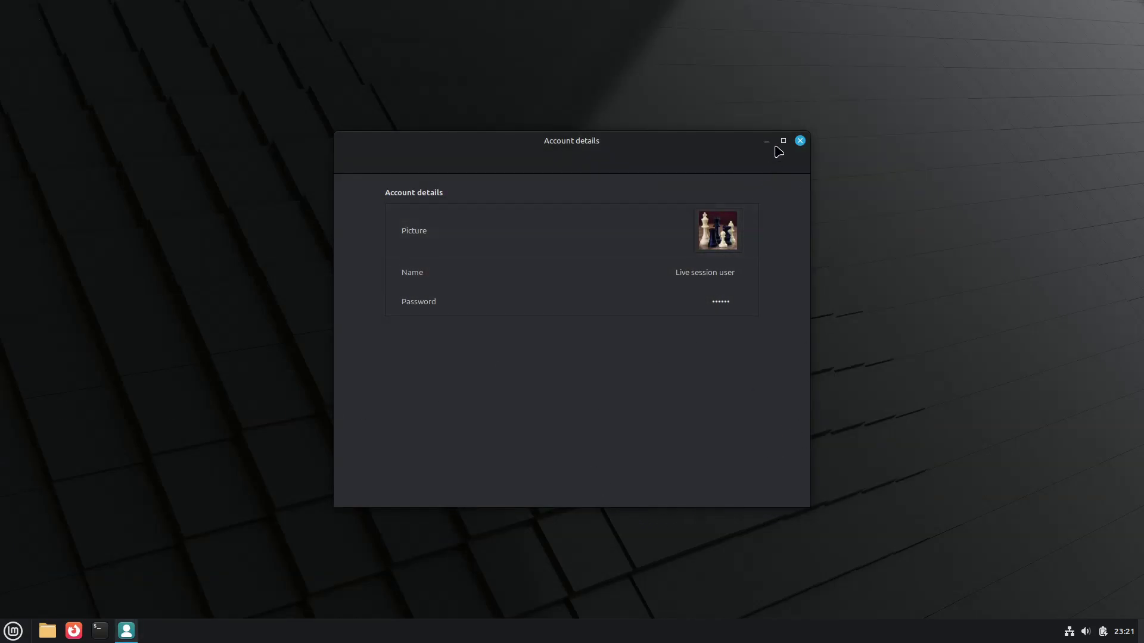
click(800, 140)
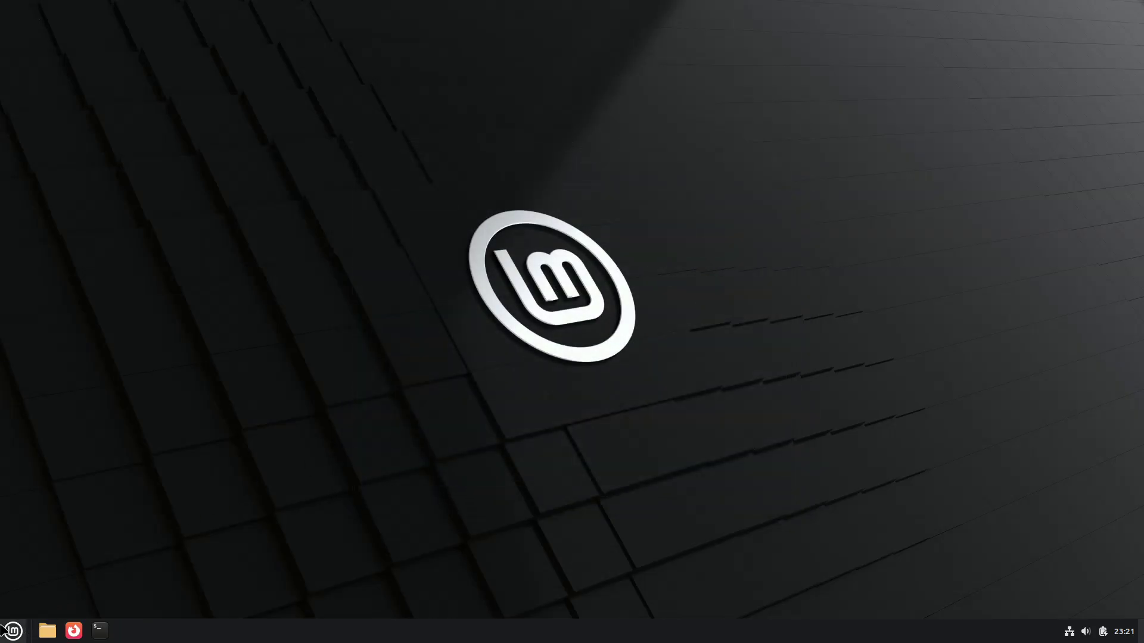
- Shut down the Linux Mint Cinnamon live session
click(13, 631)
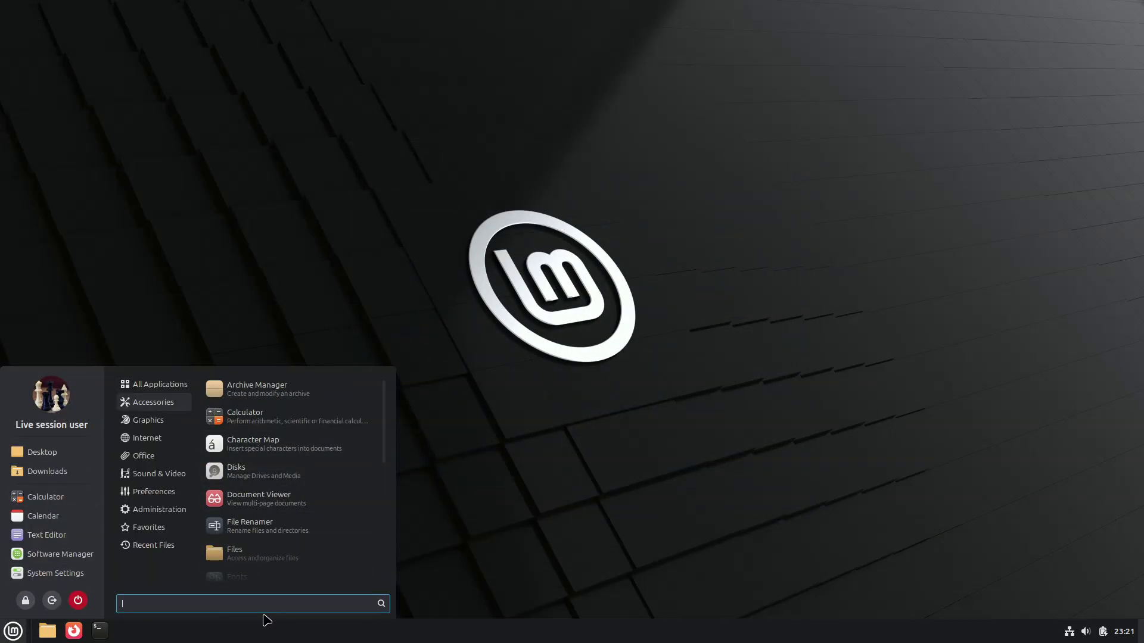
click(78, 601)
click(694, 334)
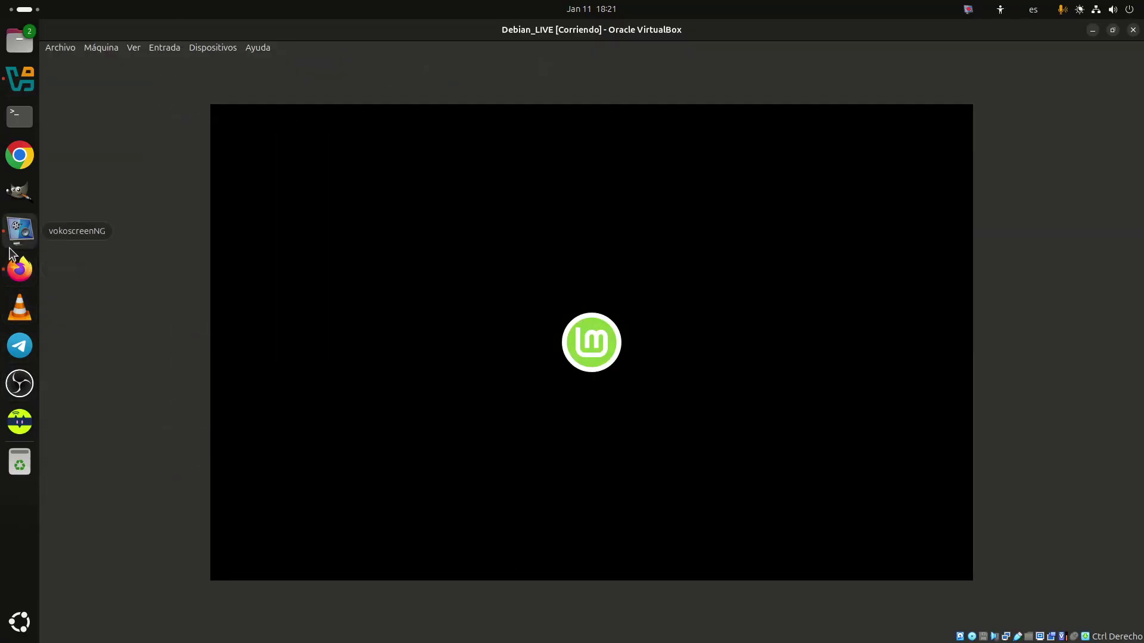
click(20, 229)
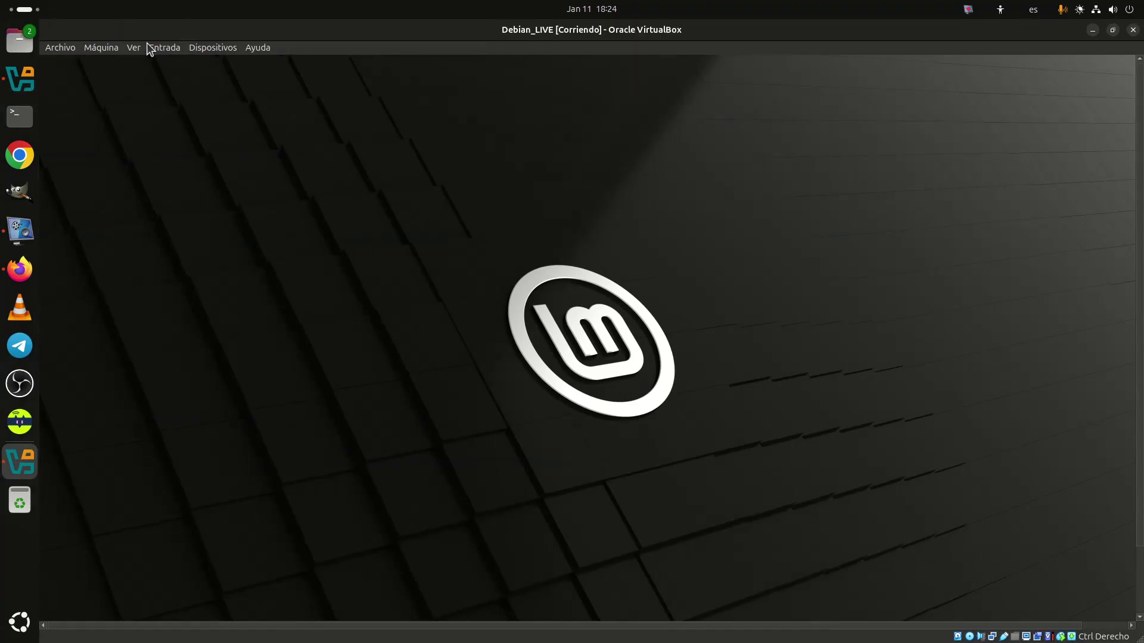
- Switch the VirtualBox machine running the Xfce live session to full-screen mode and accept the mode's notice
click(139, 45)
click(140, 45)
click(137, 48)
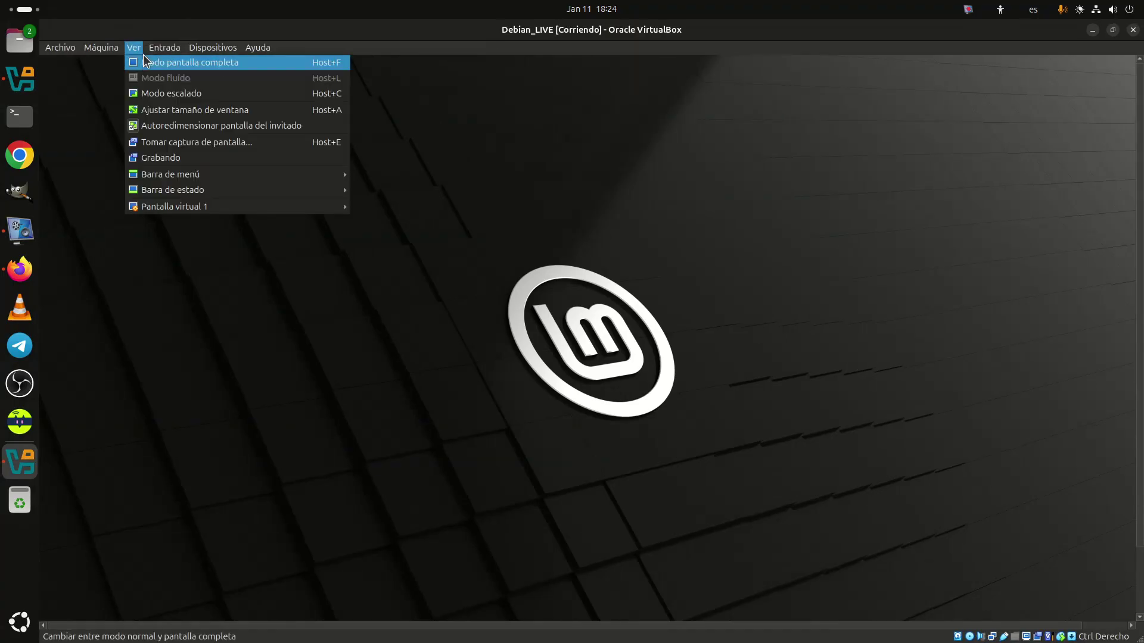
click(145, 62)
click(642, 409)
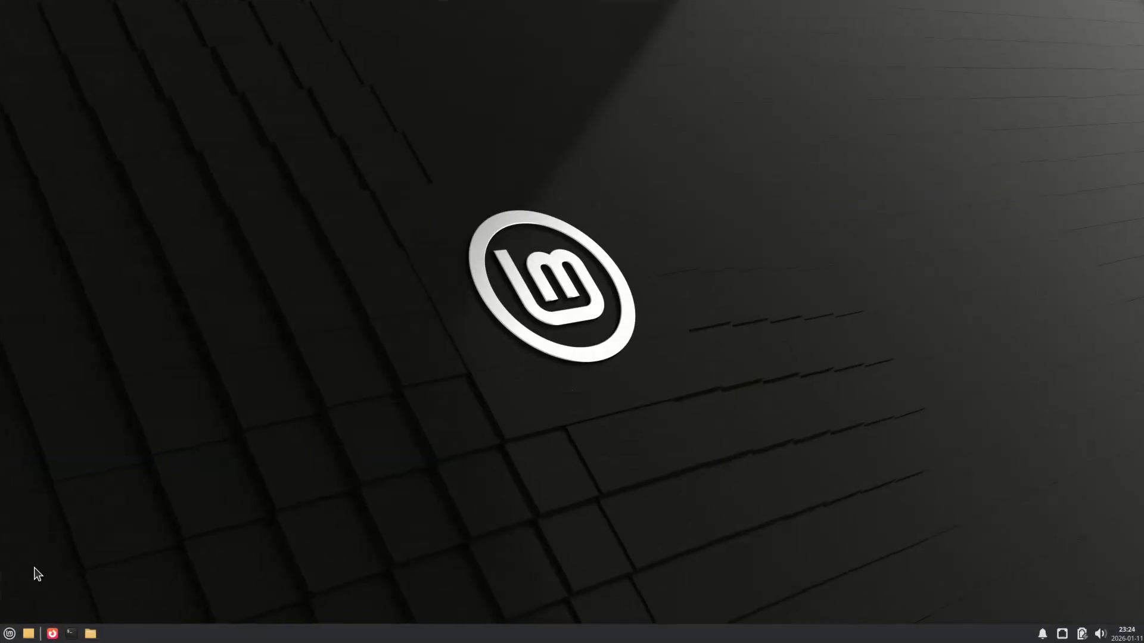
- Find and launch Task Manager, maximize it to examine memory use and running processes, and close it
click(8, 634)
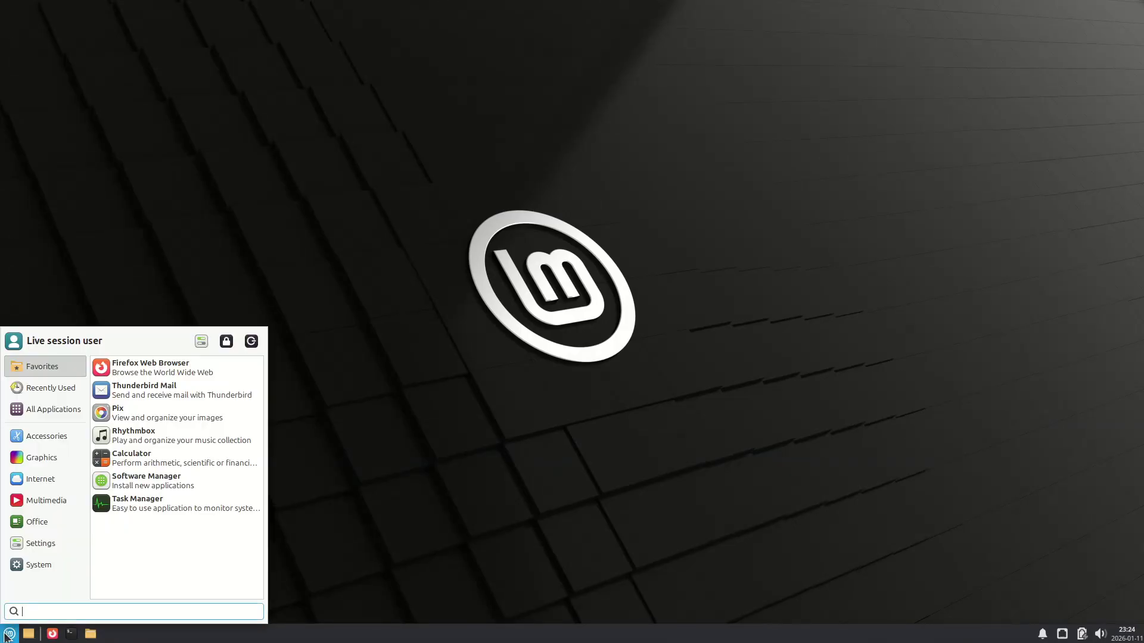
text(task ma)
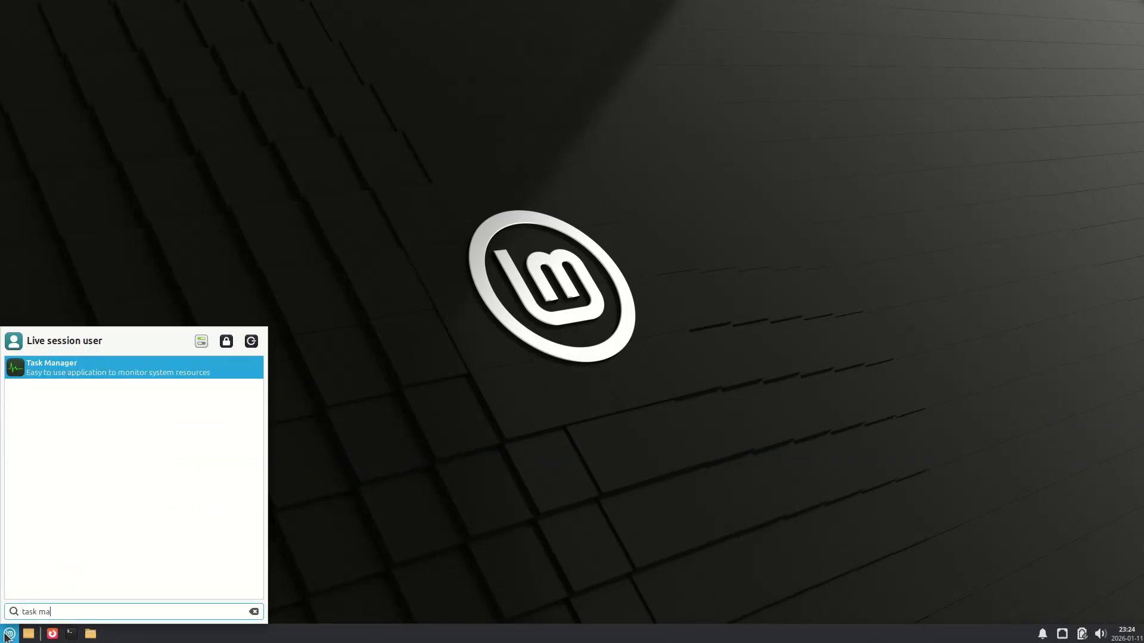
key(Return)
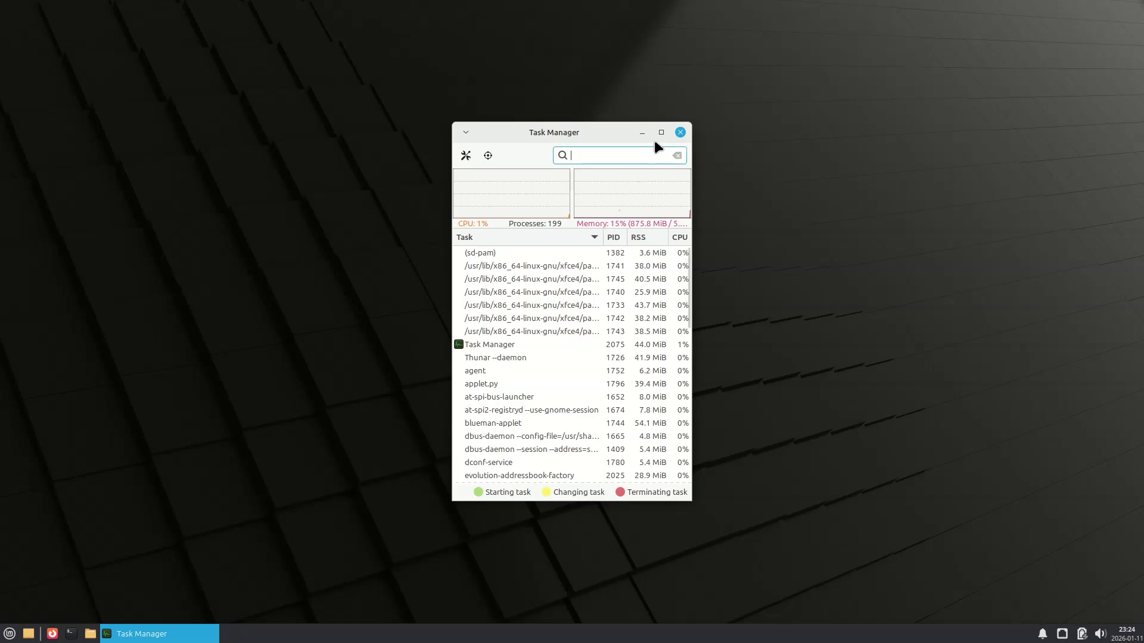
click(660, 132)
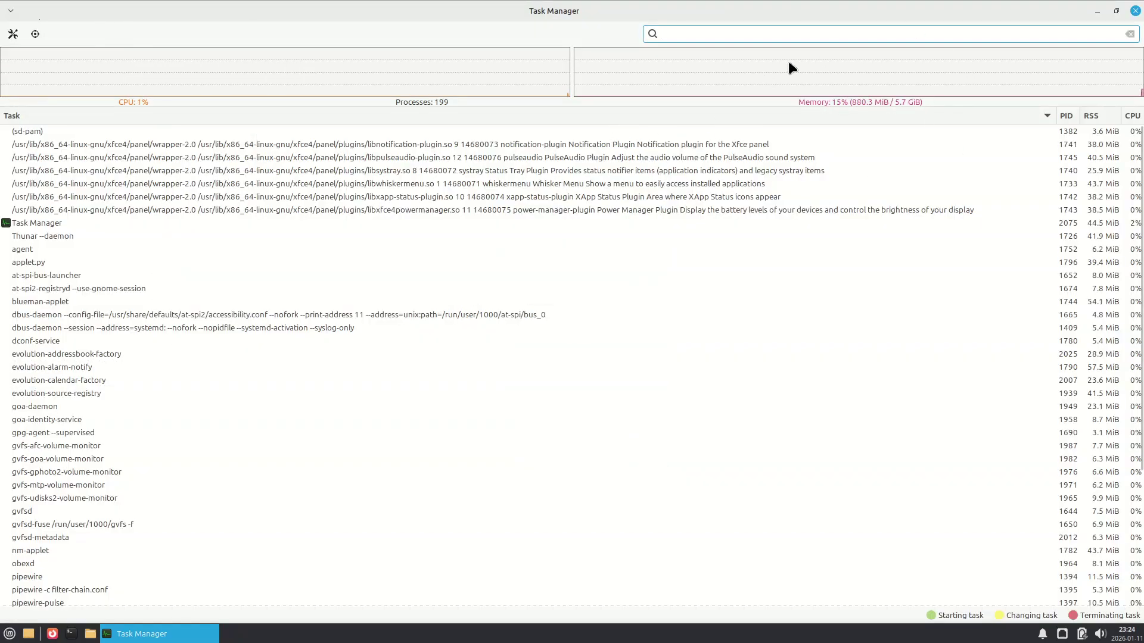
click(1134, 10)
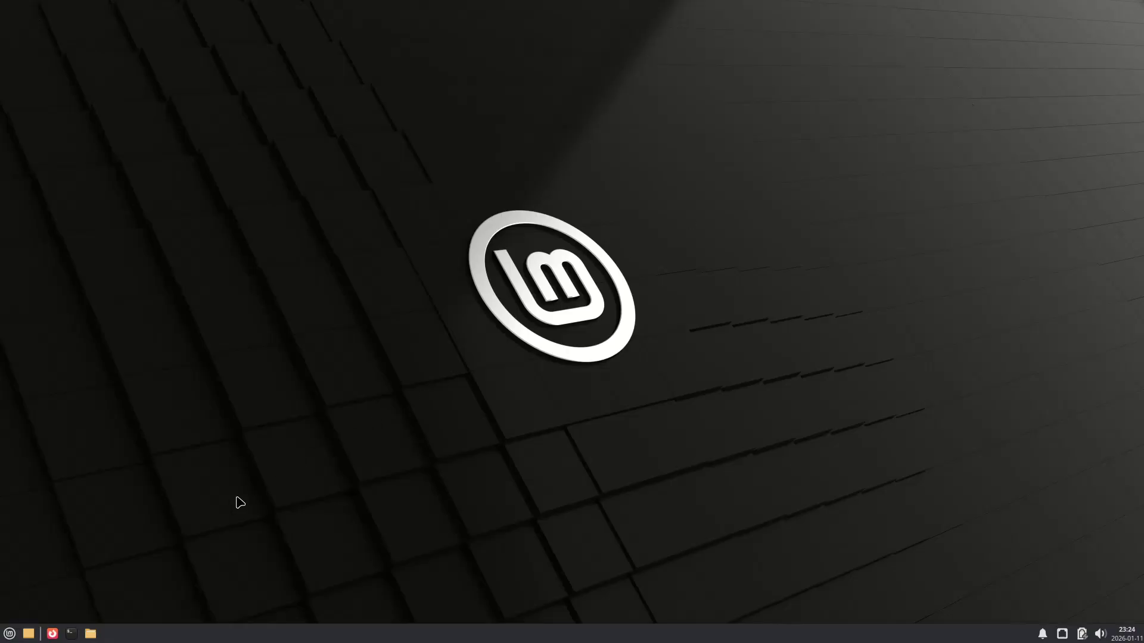
- Look through the favorites, all applications and the full Accessories category of the Xfce application launcher
click(9, 634)
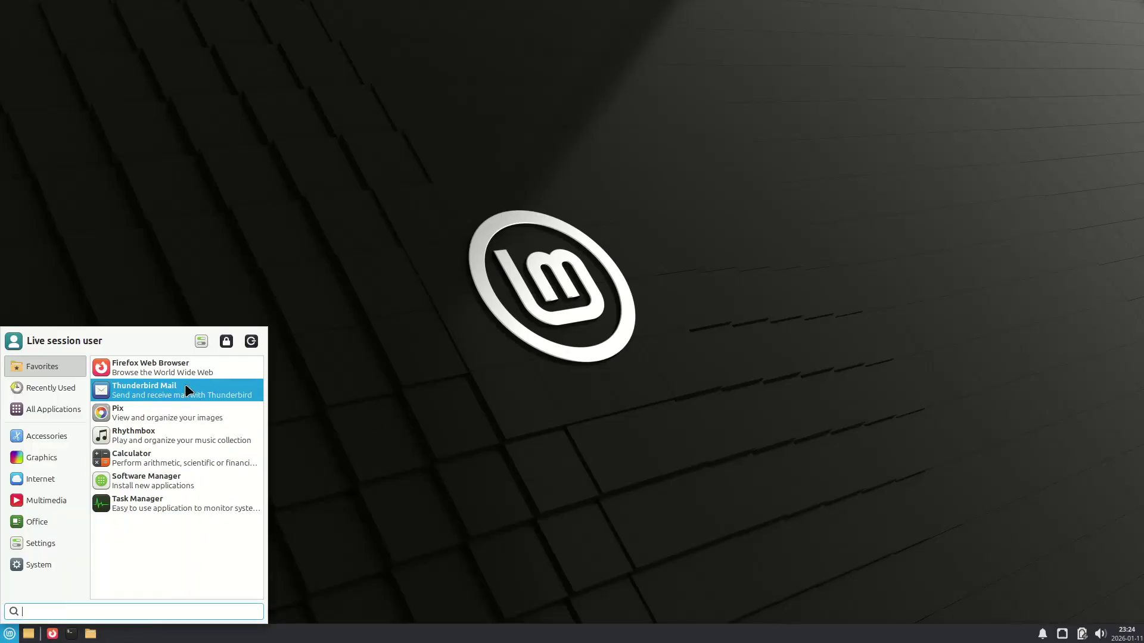
click(54, 411)
click(48, 435)
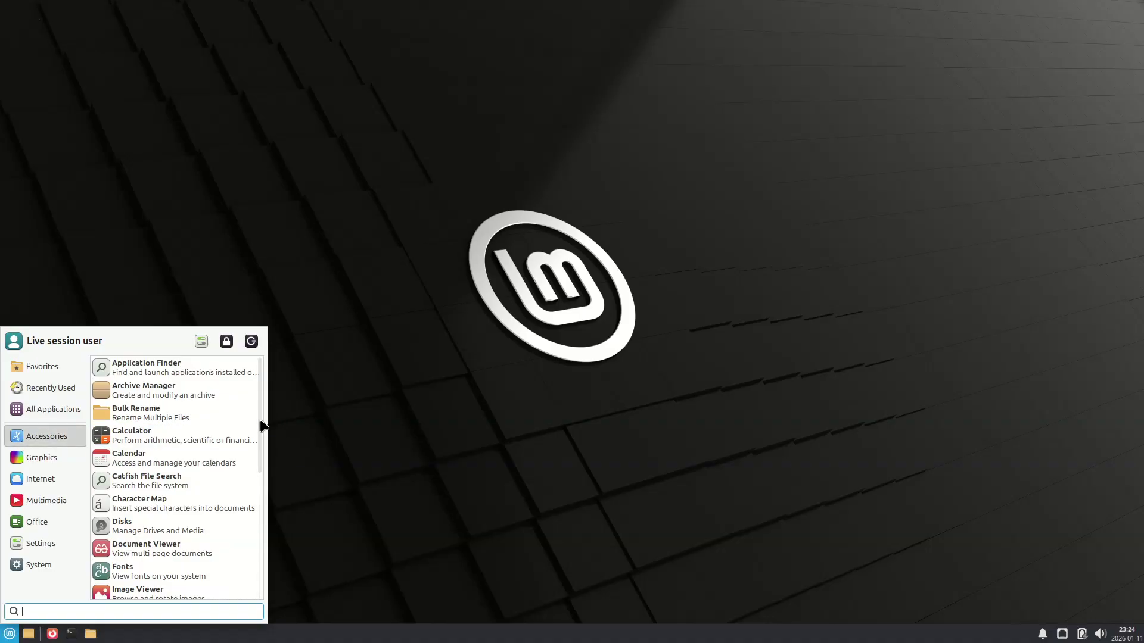
scroll(262, 464, down, 5)
scroll(254, 505, down, 2)
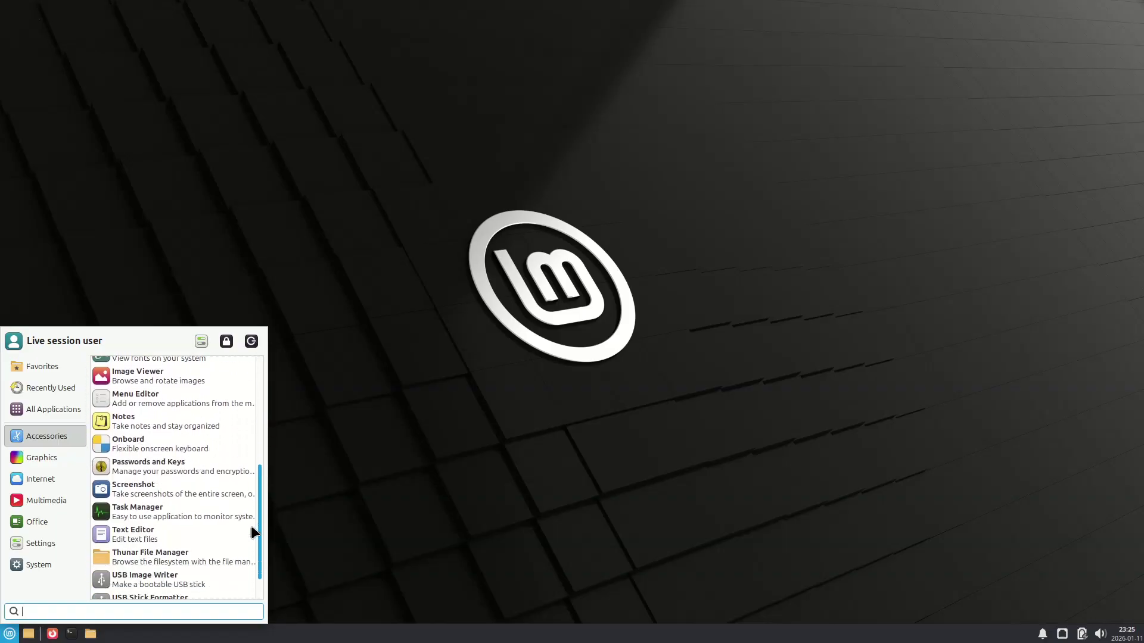
scroll(253, 532, down, 2)
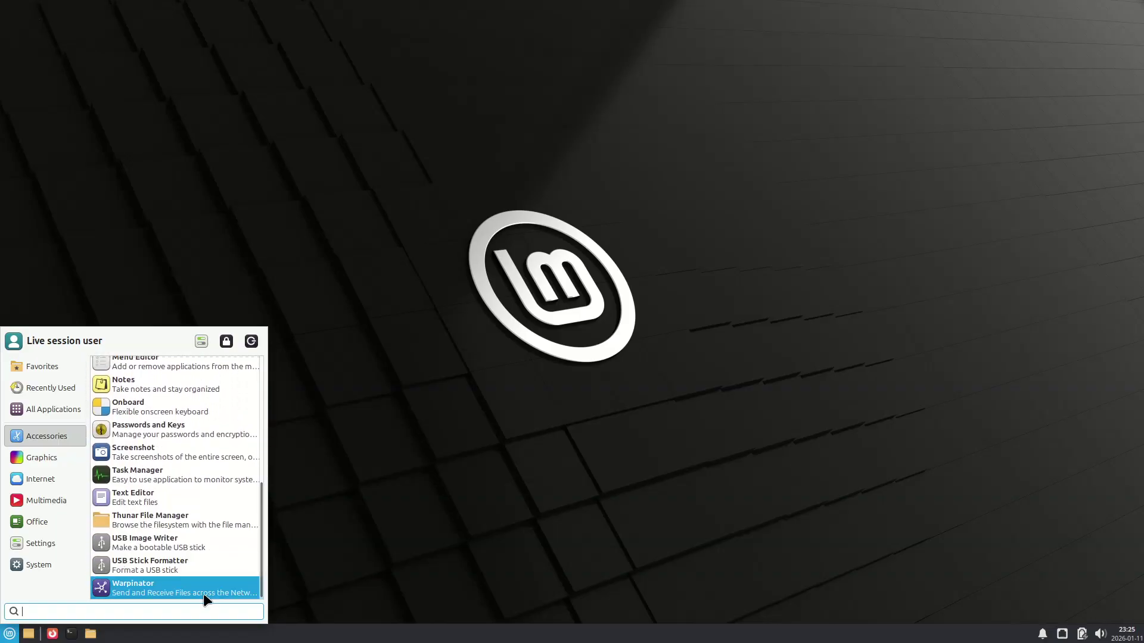
- Look through the Graphics, Internet, Multimedia, Office, Settings and System application categories and close the launcher
click(70, 458)
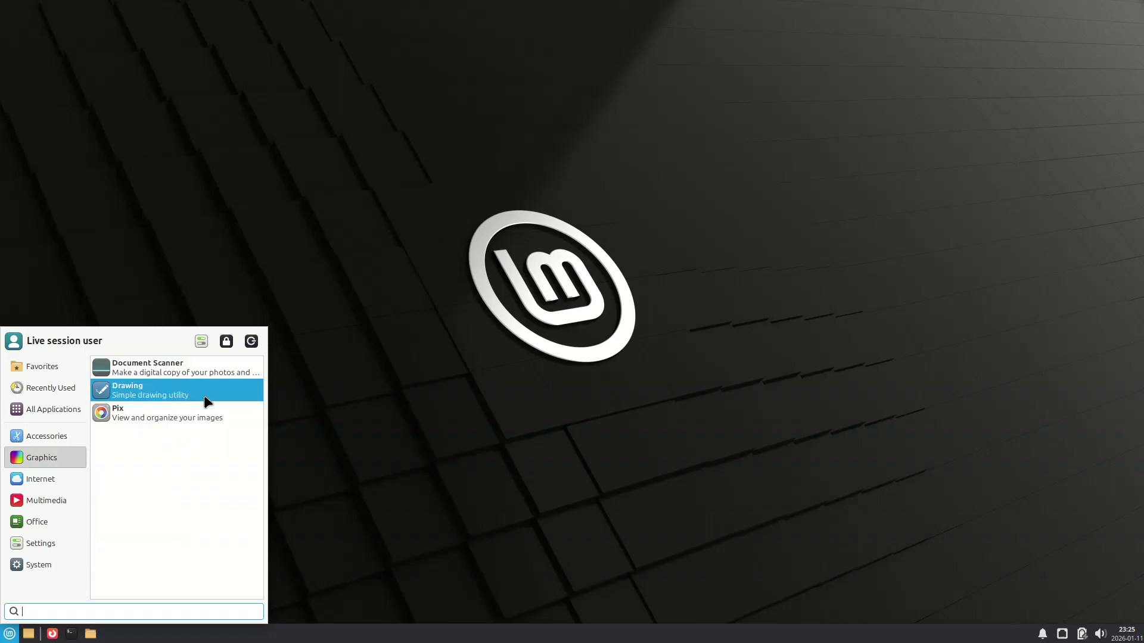
click(37, 482)
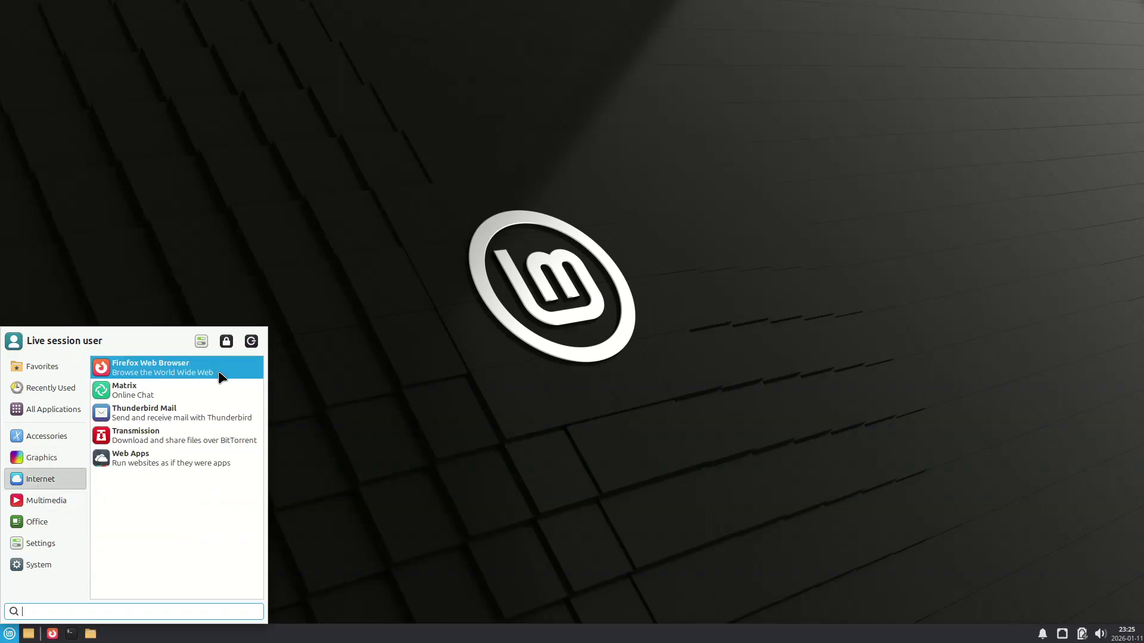
click(57, 500)
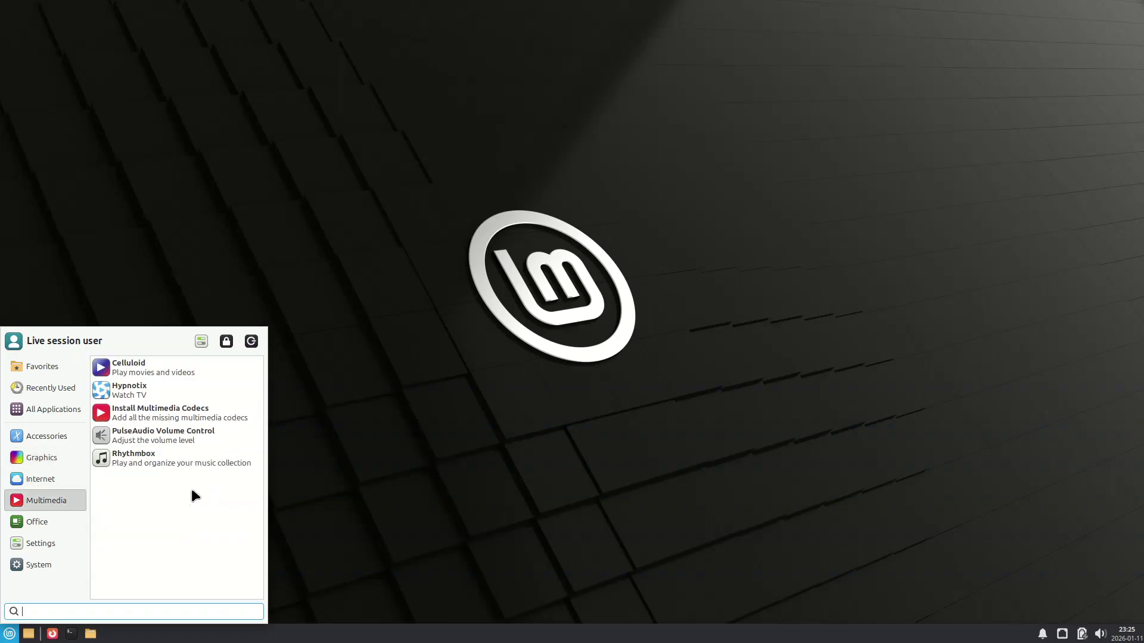
click(66, 523)
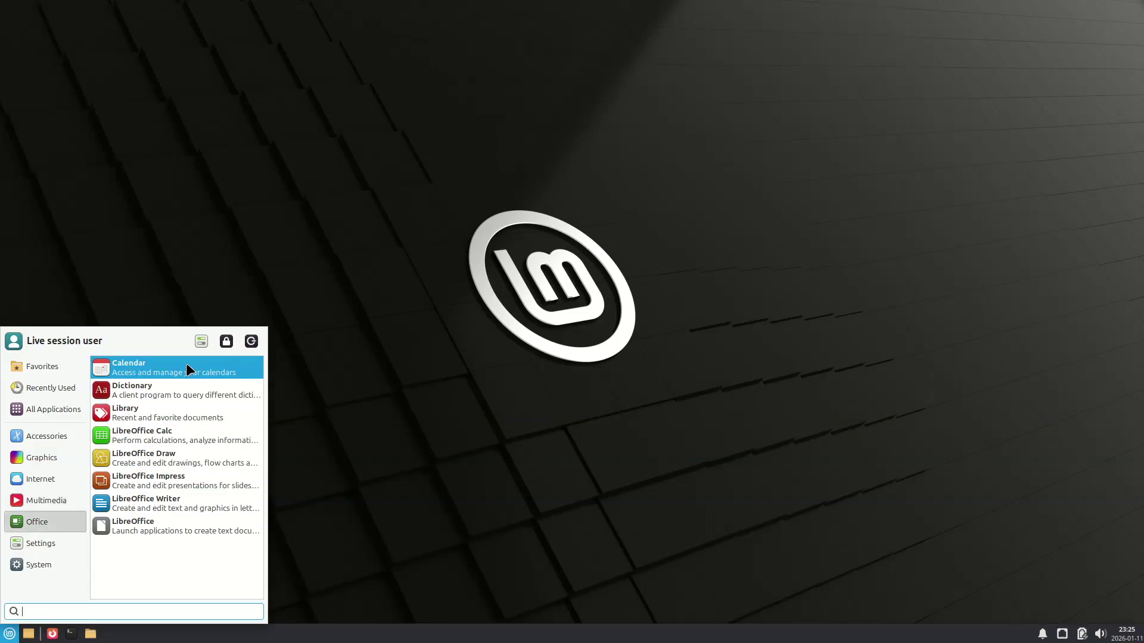
click(69, 542)
click(55, 562)
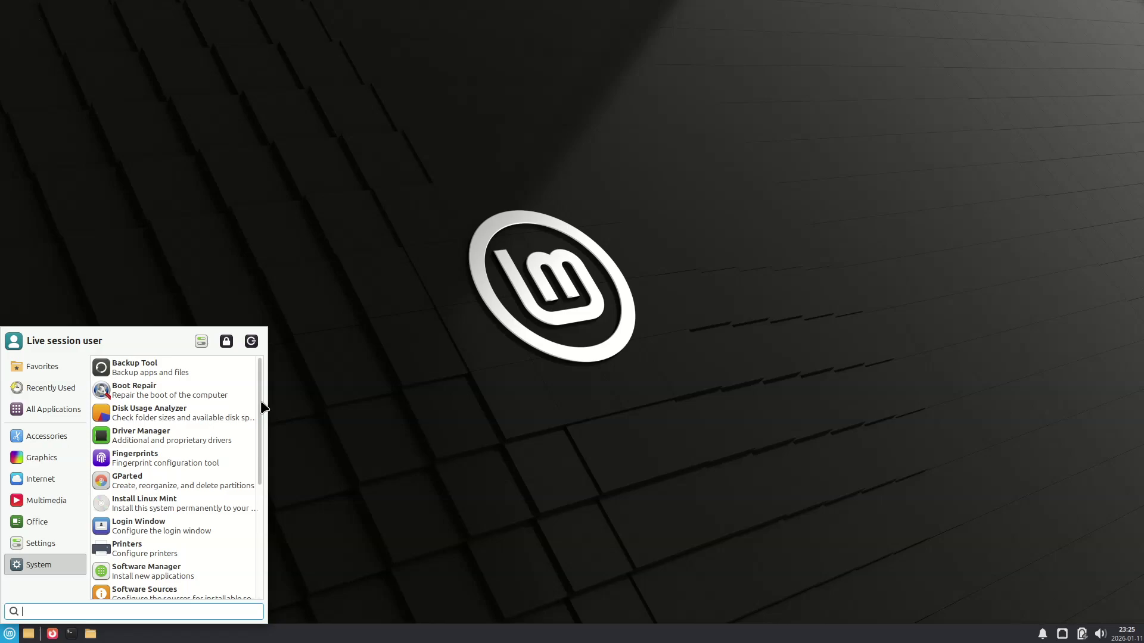
drag(262, 403, 235, 572)
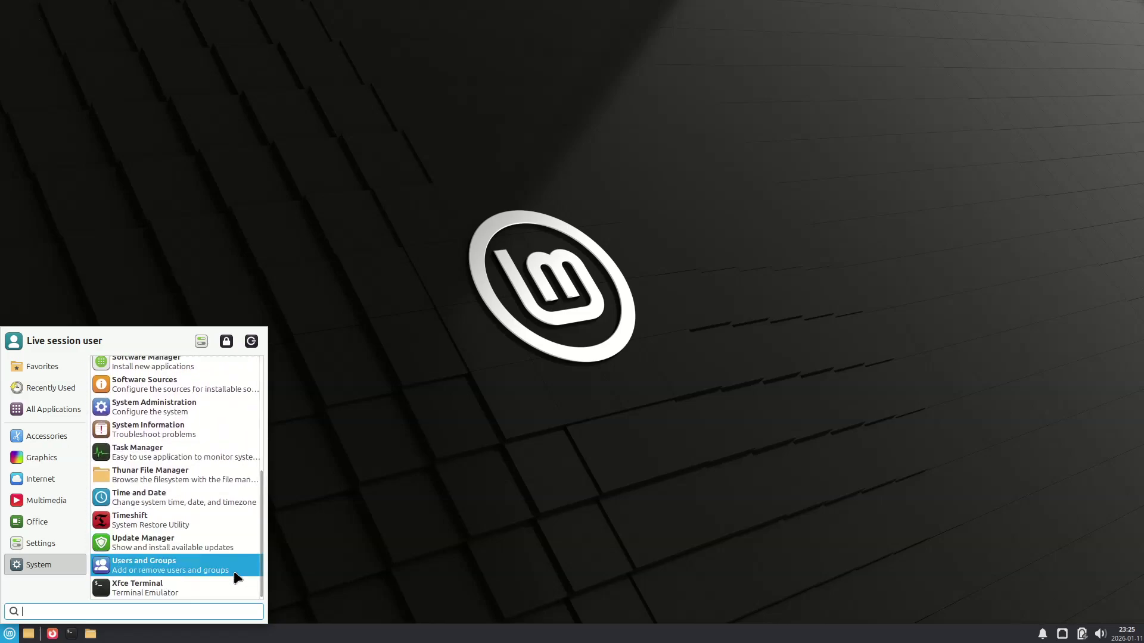
click(175, 287)
- Open the home folder in Thunar, view the file manager's version information and close that dialog
click(90, 633)
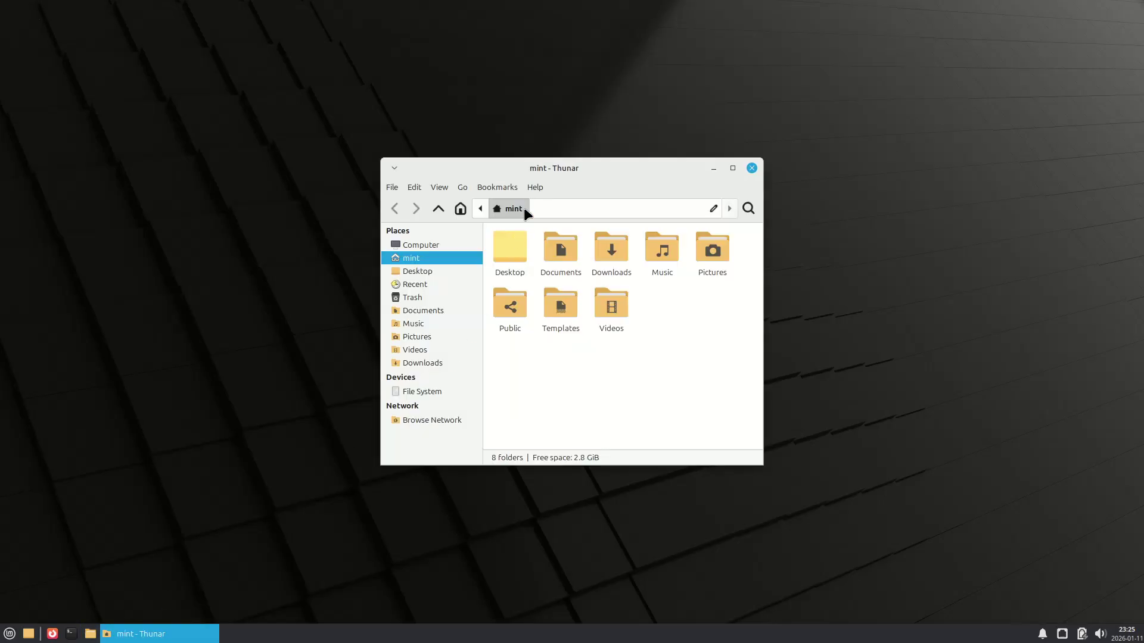
click(535, 188)
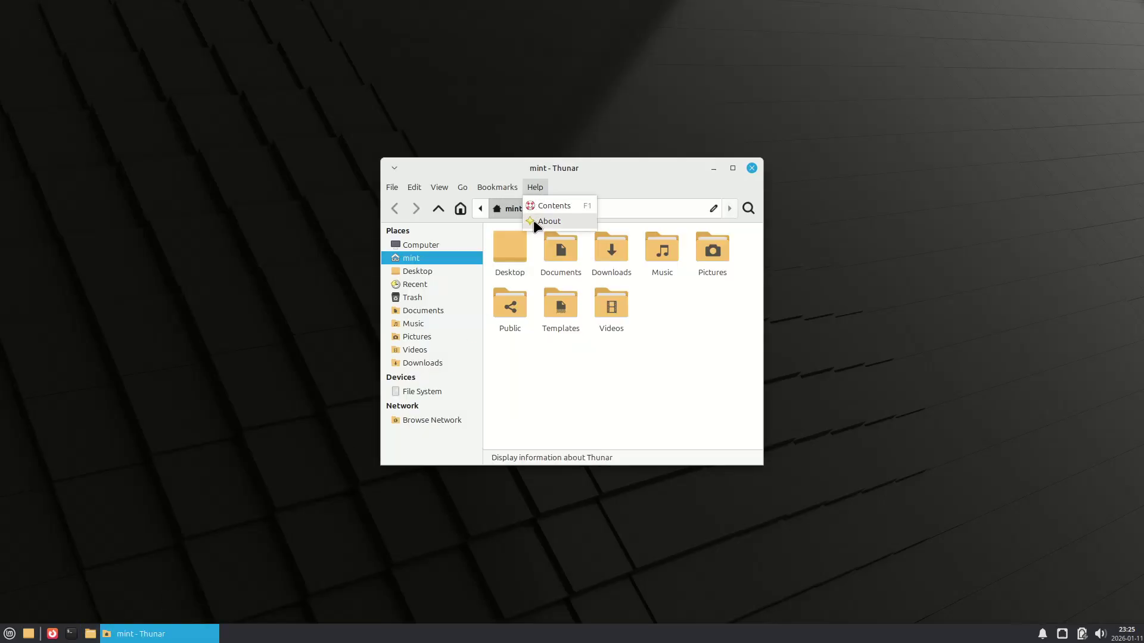
click(533, 219)
click(687, 444)
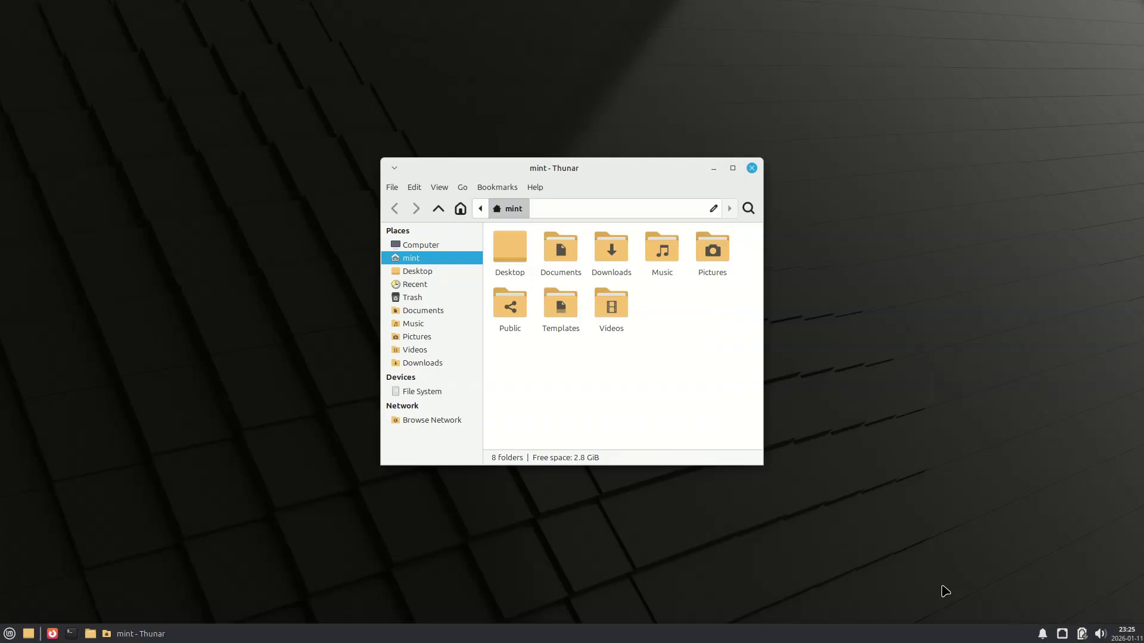
- Look at the panel's notification, power, volume and calendar pop-ups, closing each one
click(1043, 633)
click(1042, 634)
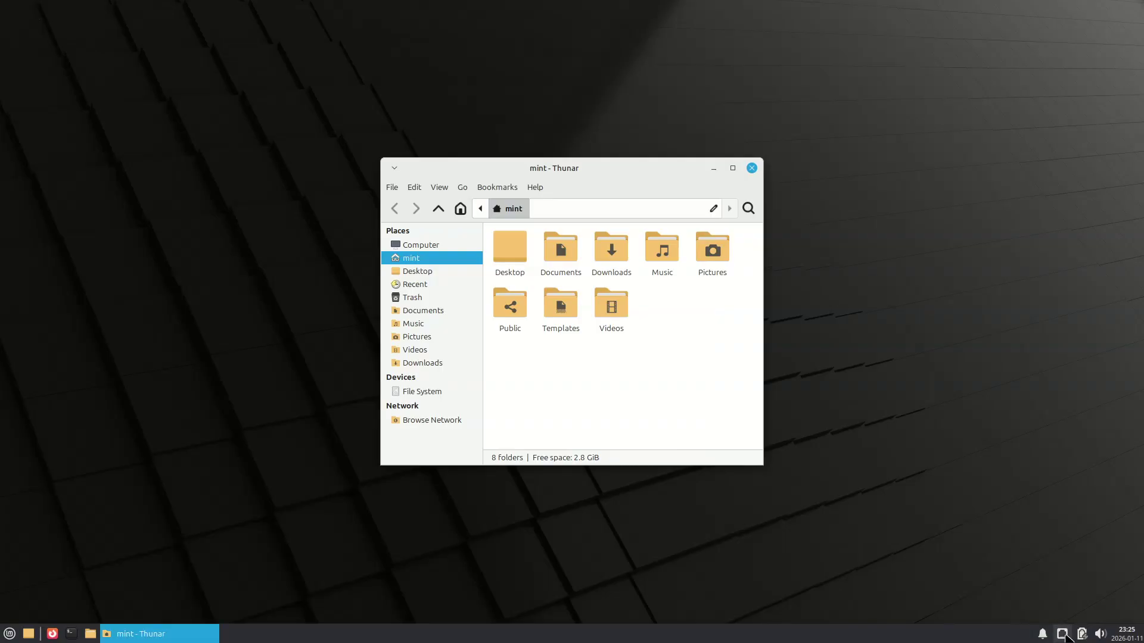
click(1081, 633)
click(1081, 633)
click(1099, 634)
click(1126, 633)
click(1125, 634)
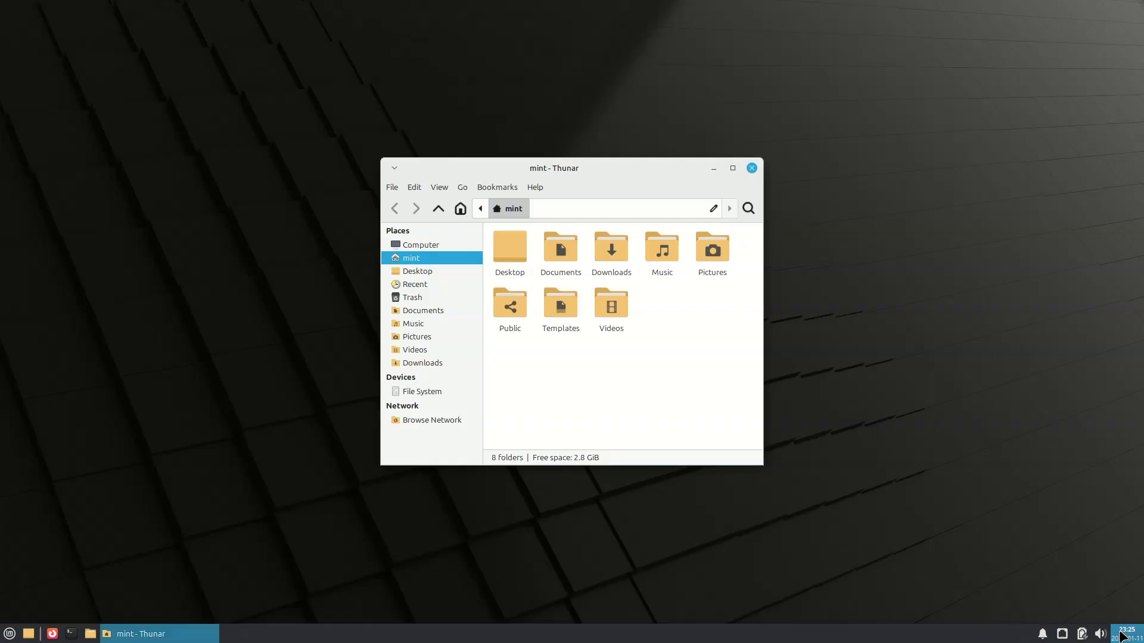
- Close the Thunar window, look at the desktop's context menu options and dismiss the menu
click(752, 167)
right_click(197, 84)
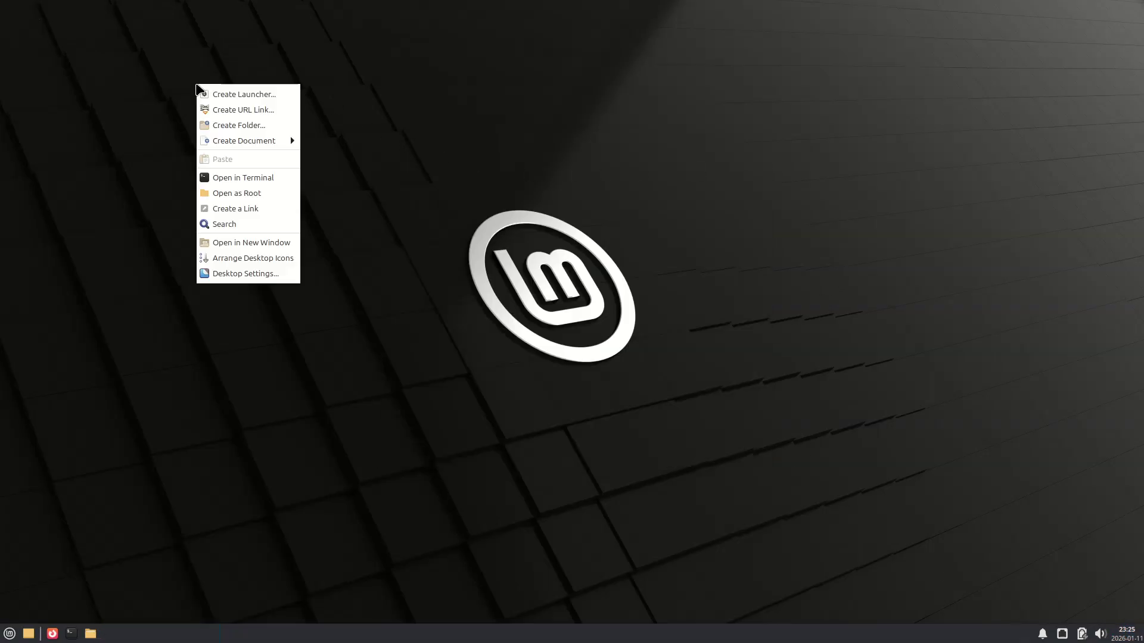
mouse_move(264, 143)
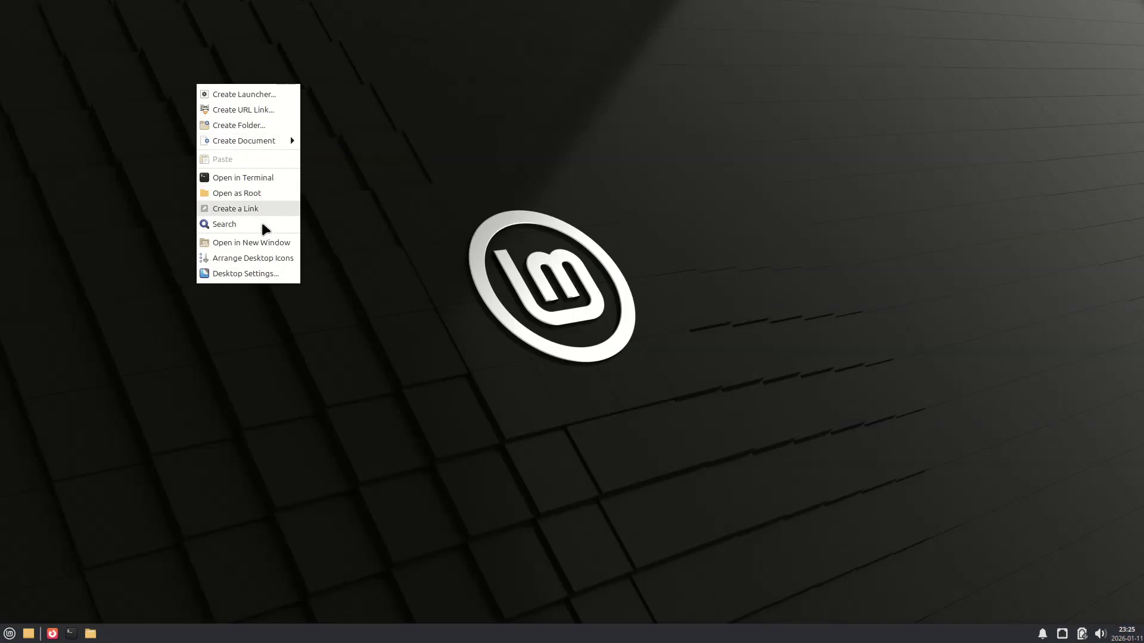
click(215, 402)
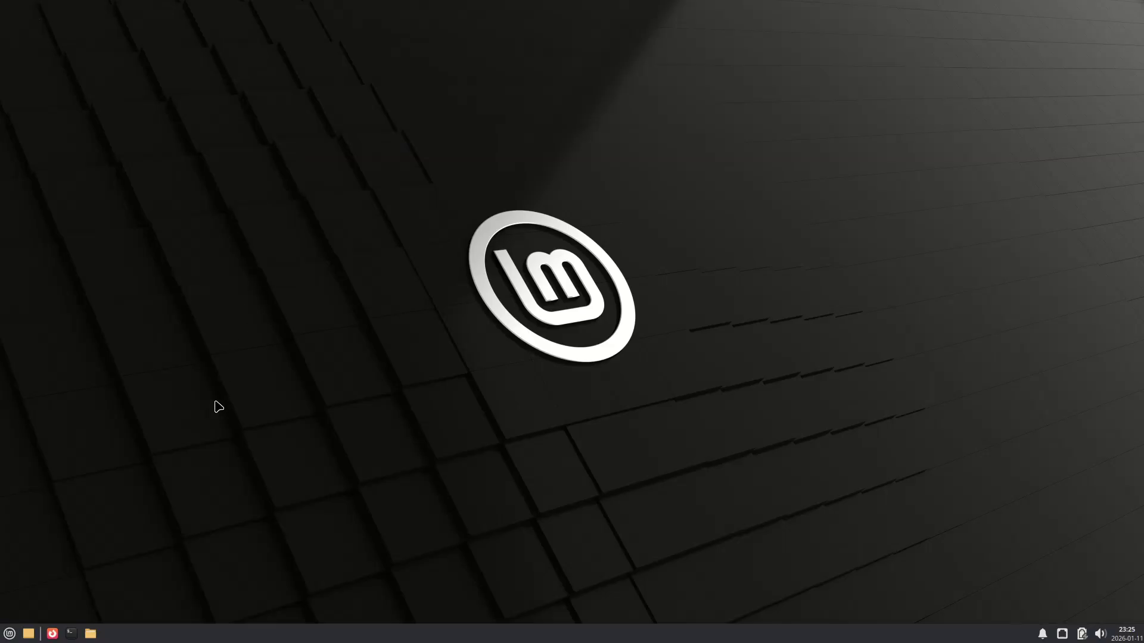
- Open the Xfce Settings manager, view the Appearance style themes and close the window
click(9, 633)
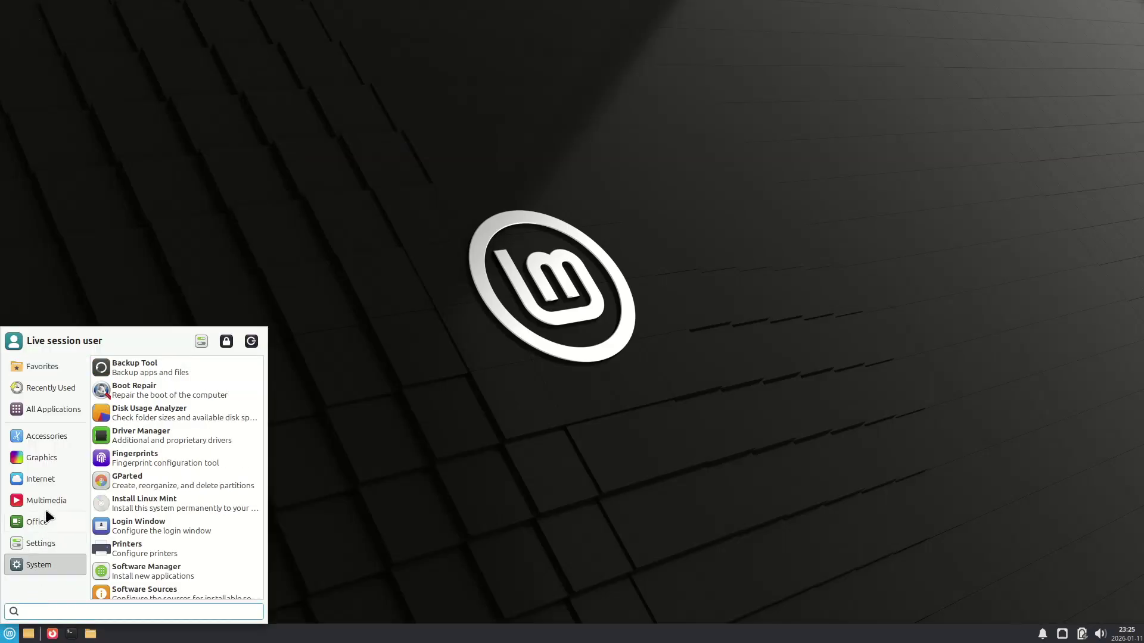
click(202, 340)
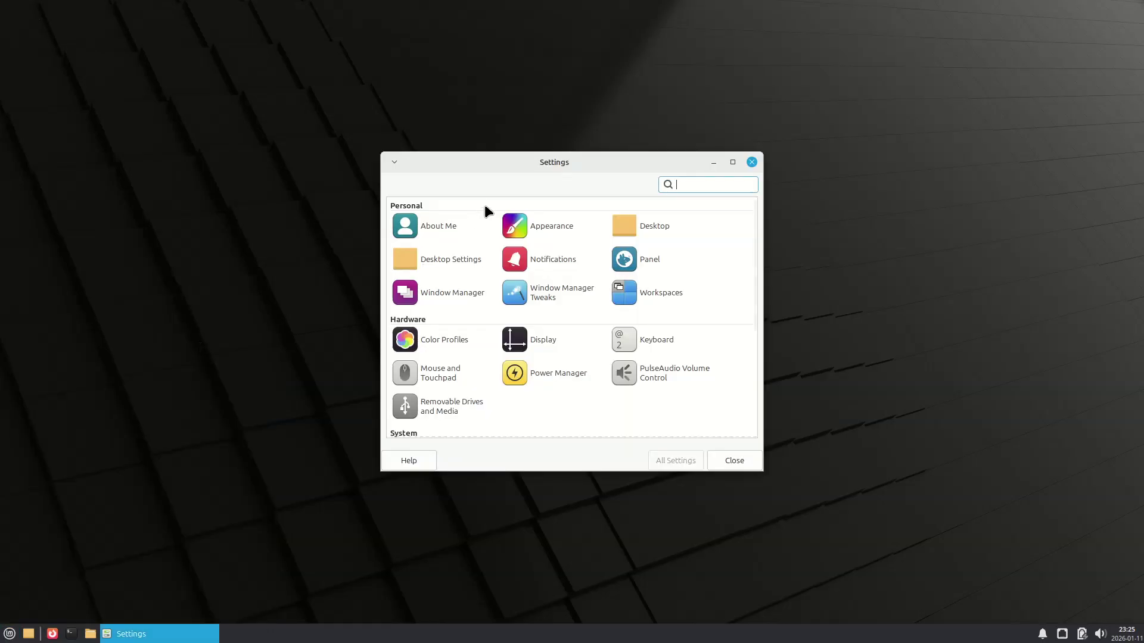
click(542, 226)
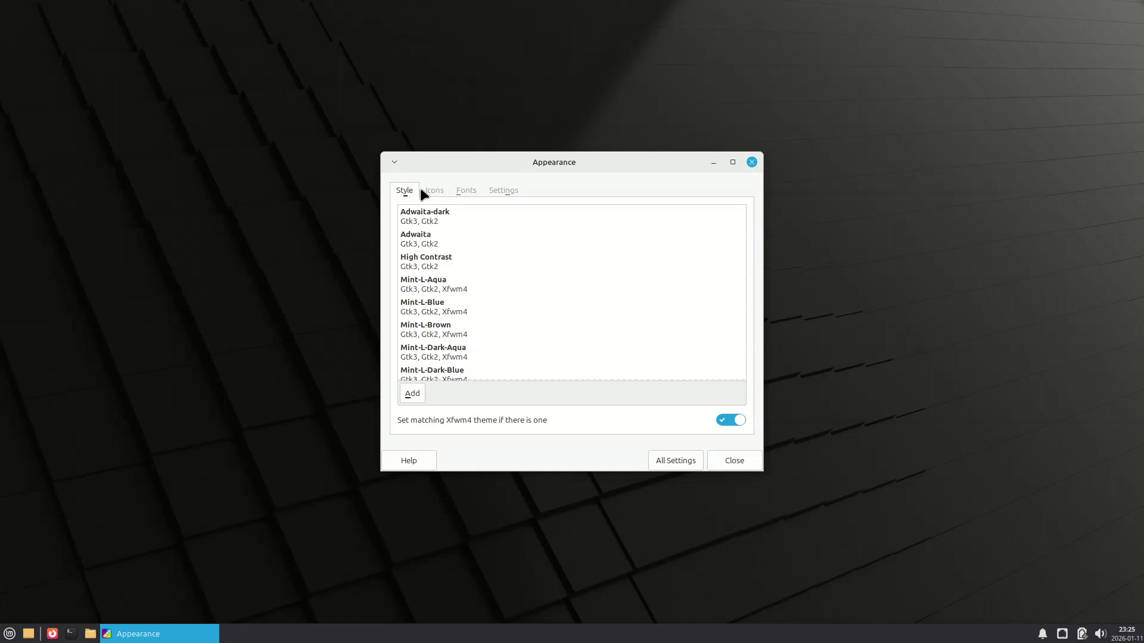
click(752, 162)
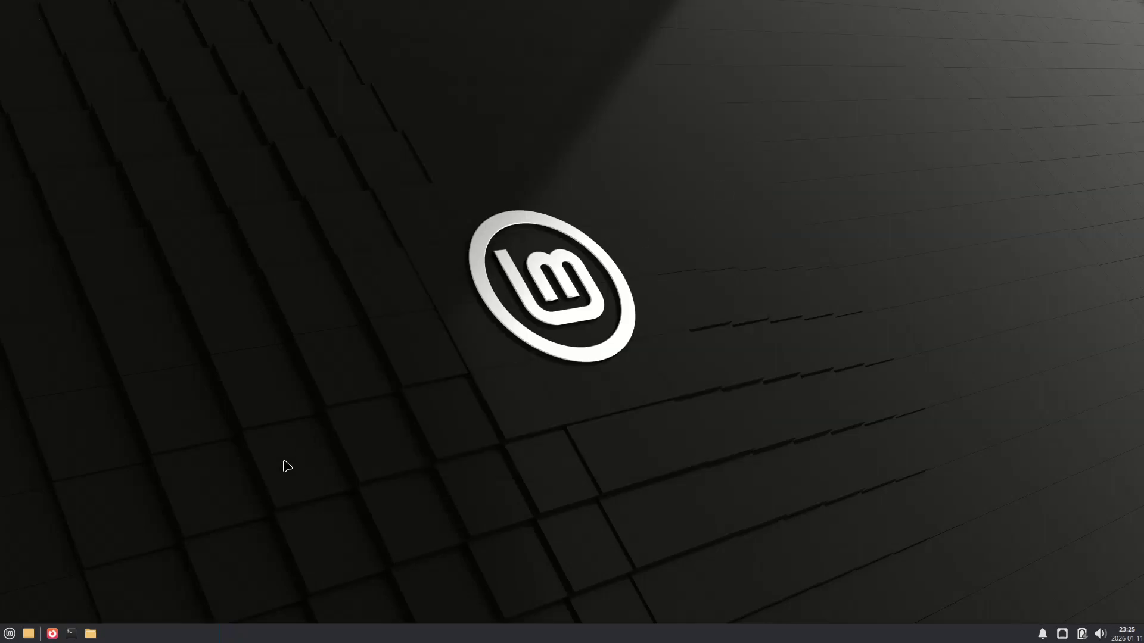
- End the Xfce live session using the launcher's session options
click(9, 633)
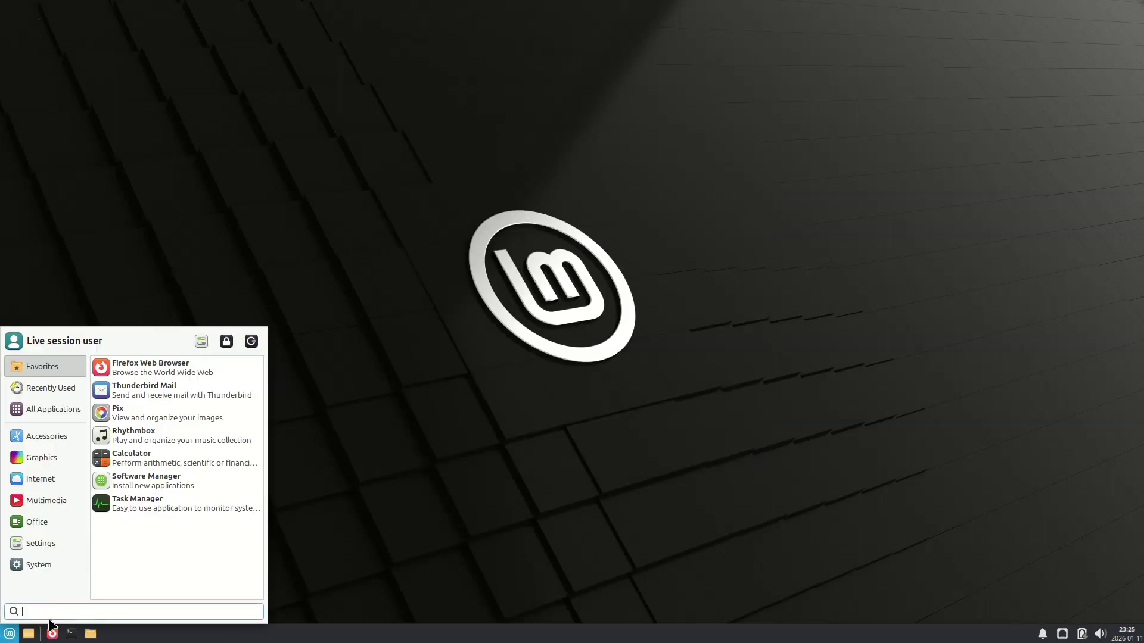
click(251, 341)
click(623, 273)
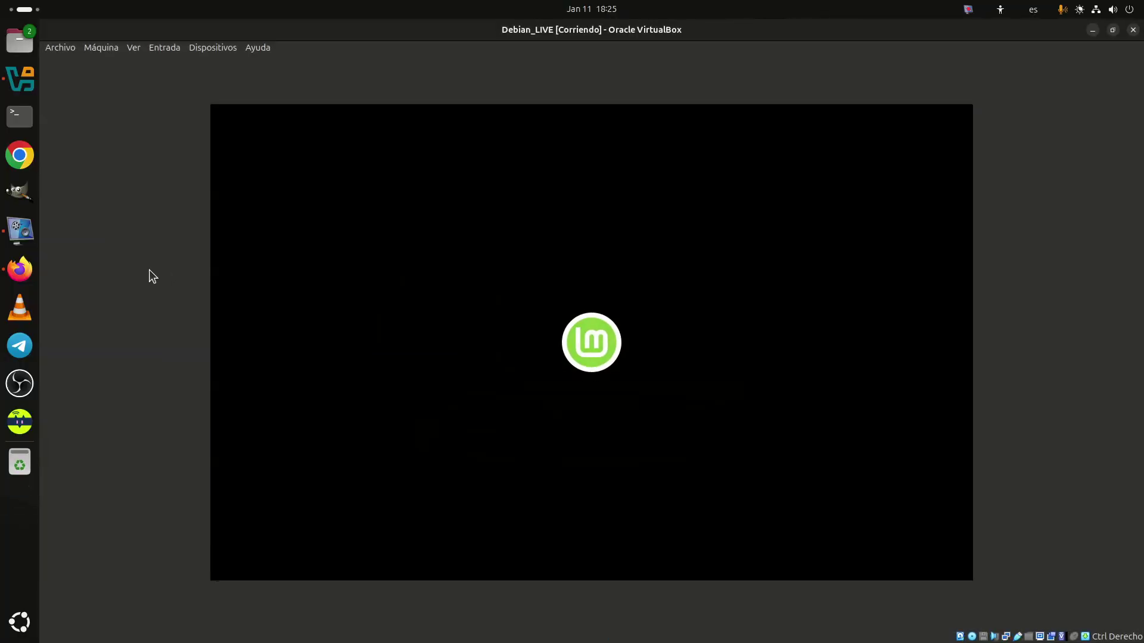
click(20, 230)
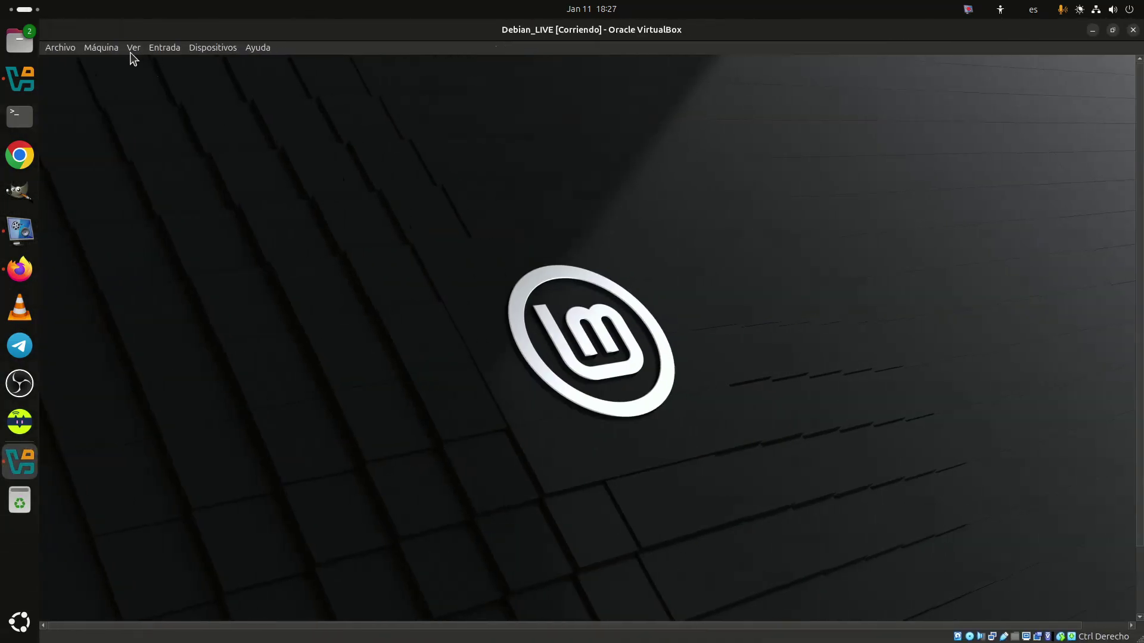
- Switch the virtual machine running the MATE live session to full-screen mode and confirm the change
click(134, 48)
click(161, 60)
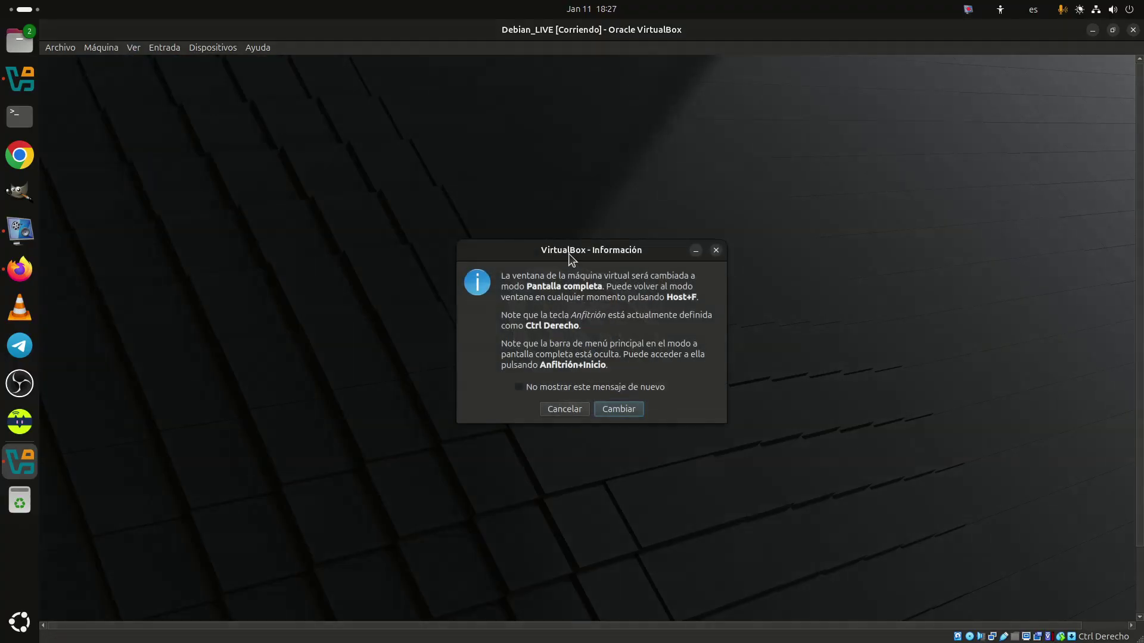
click(613, 407)
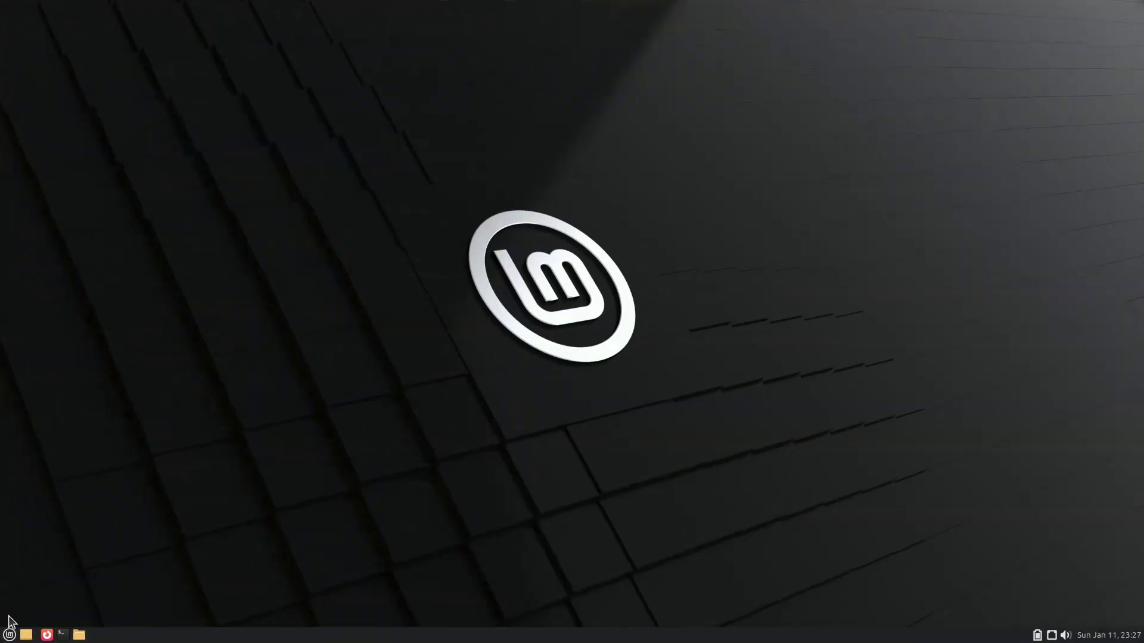
- Open System Monitor from the MATE menu's favorites, view resource usage and system information, and highlight the release and MATE version
click(10, 635)
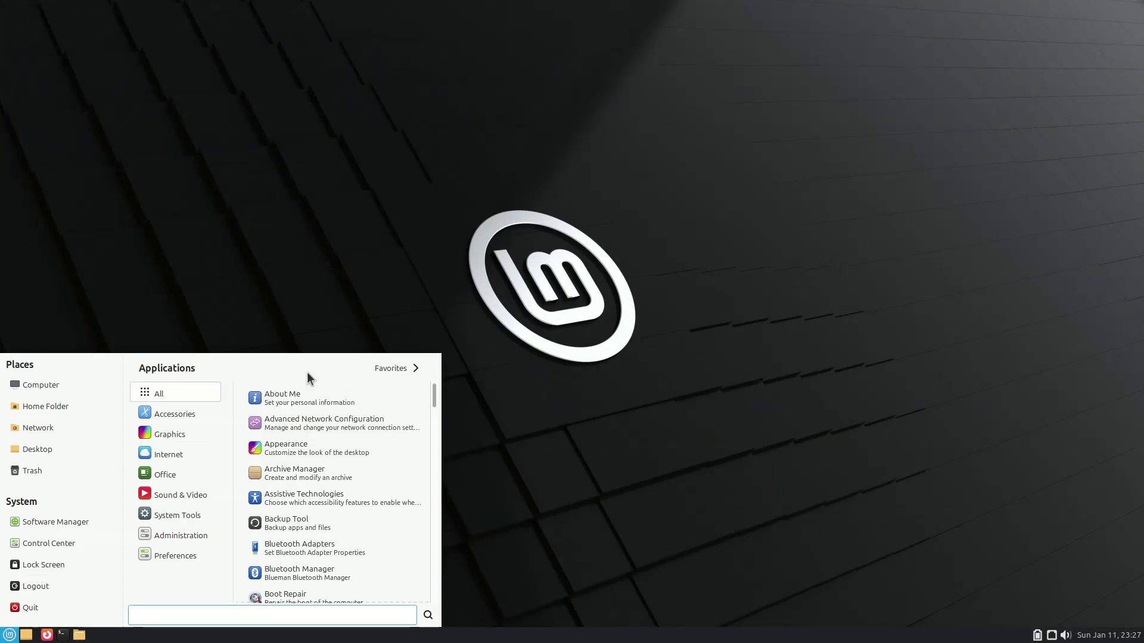
click(388, 369)
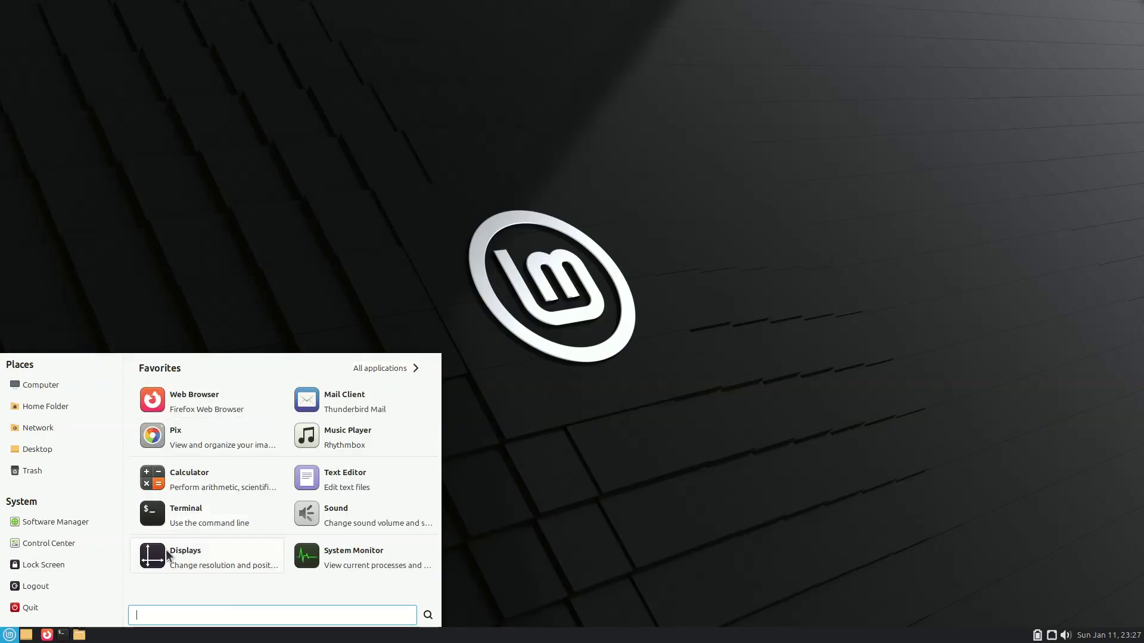
click(351, 556)
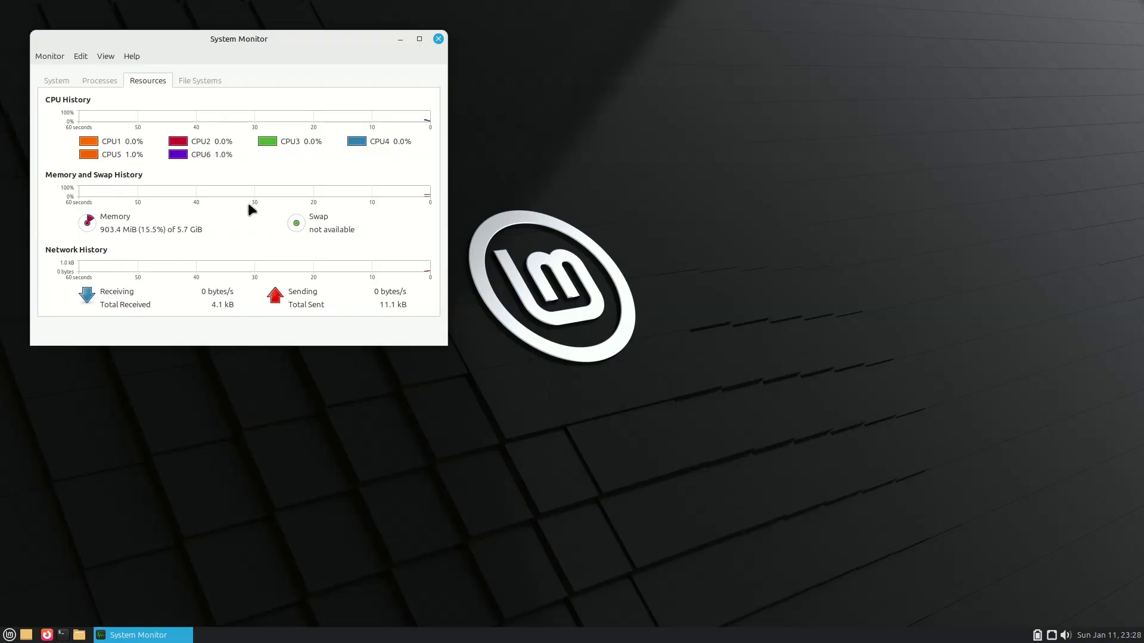
click(71, 86)
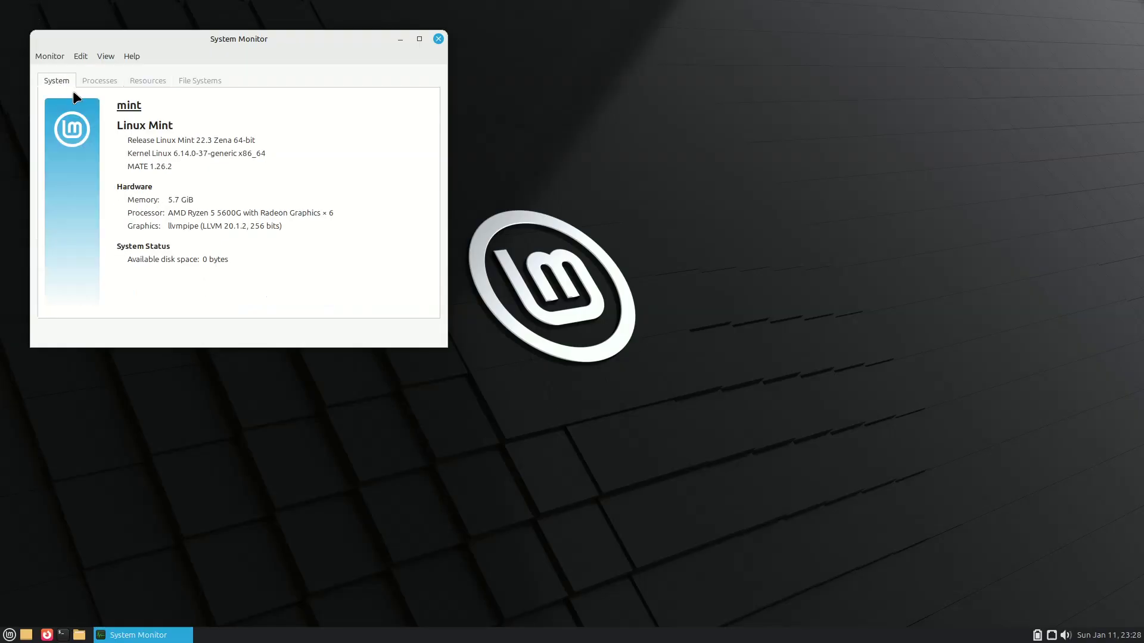
drag(191, 138, 164, 139)
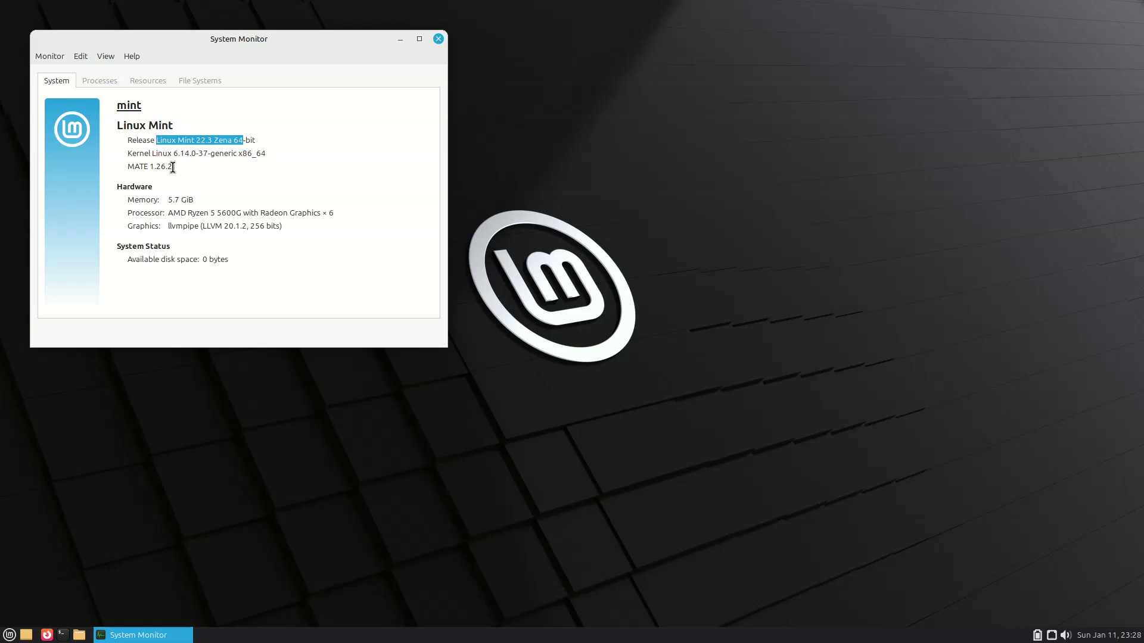
triple_click(174, 167)
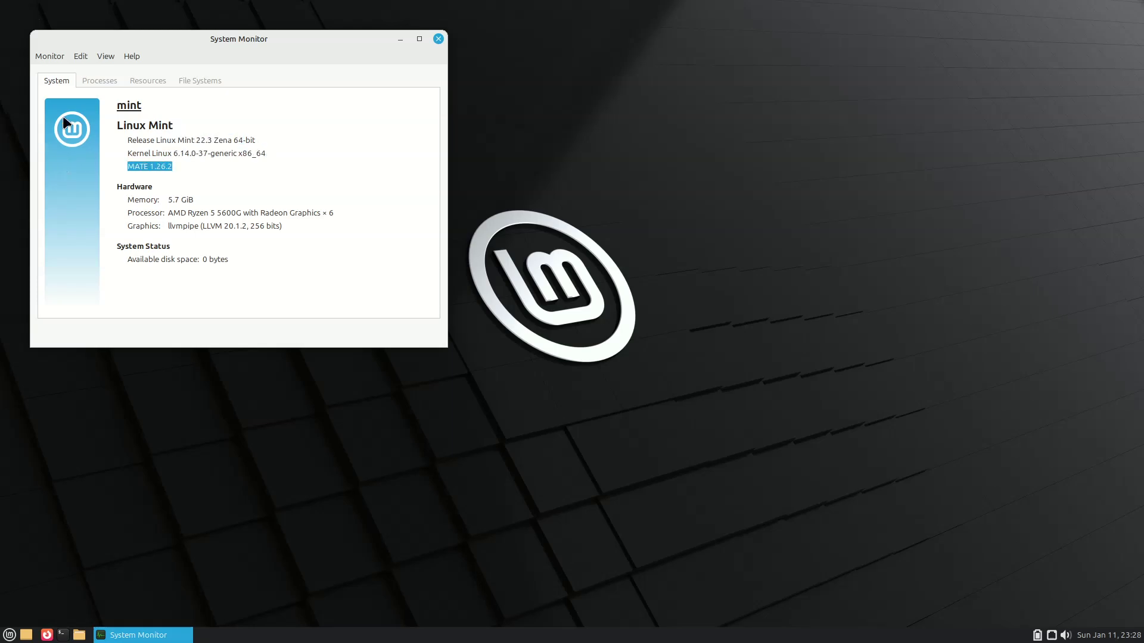
- Look through all applications and the full Accessories category of the MATE menu
click(9, 635)
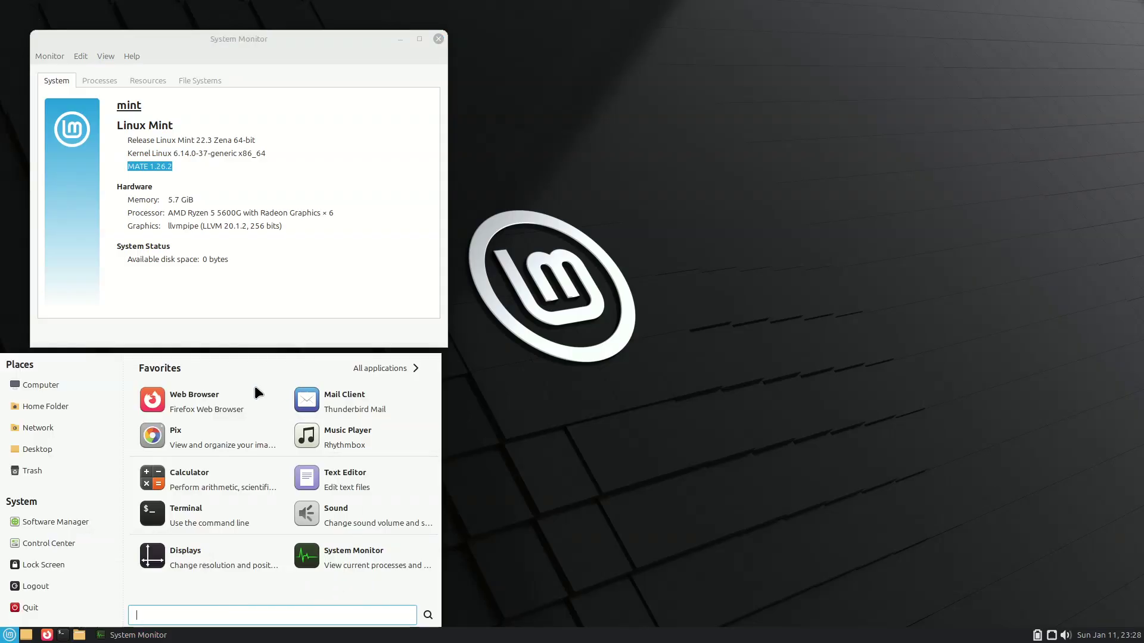
click(381, 369)
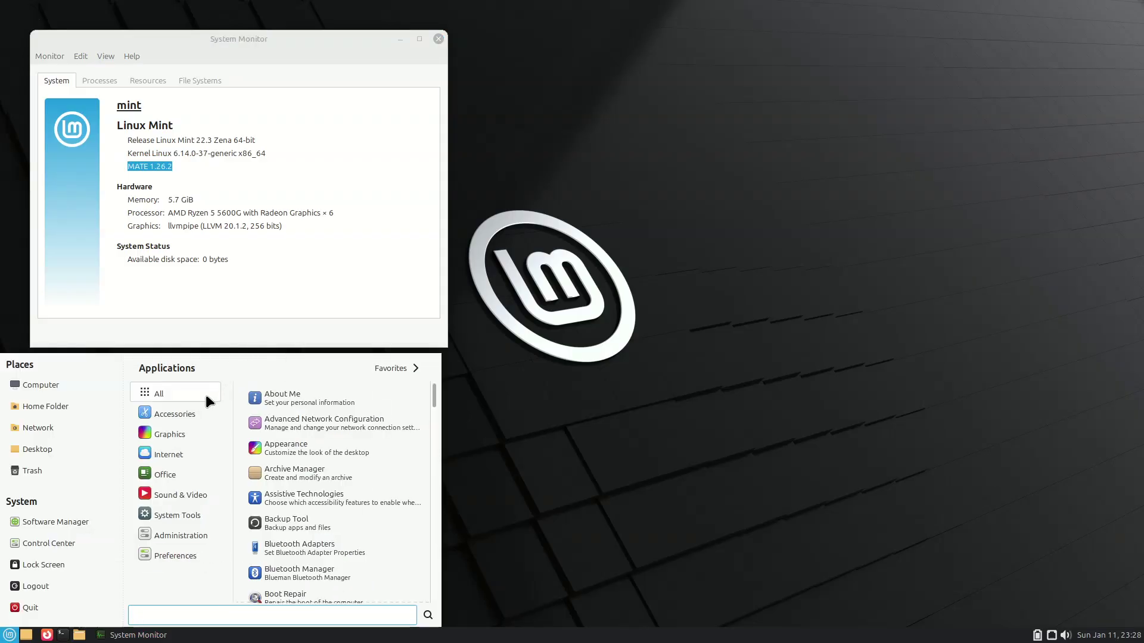
mouse_move(195, 408)
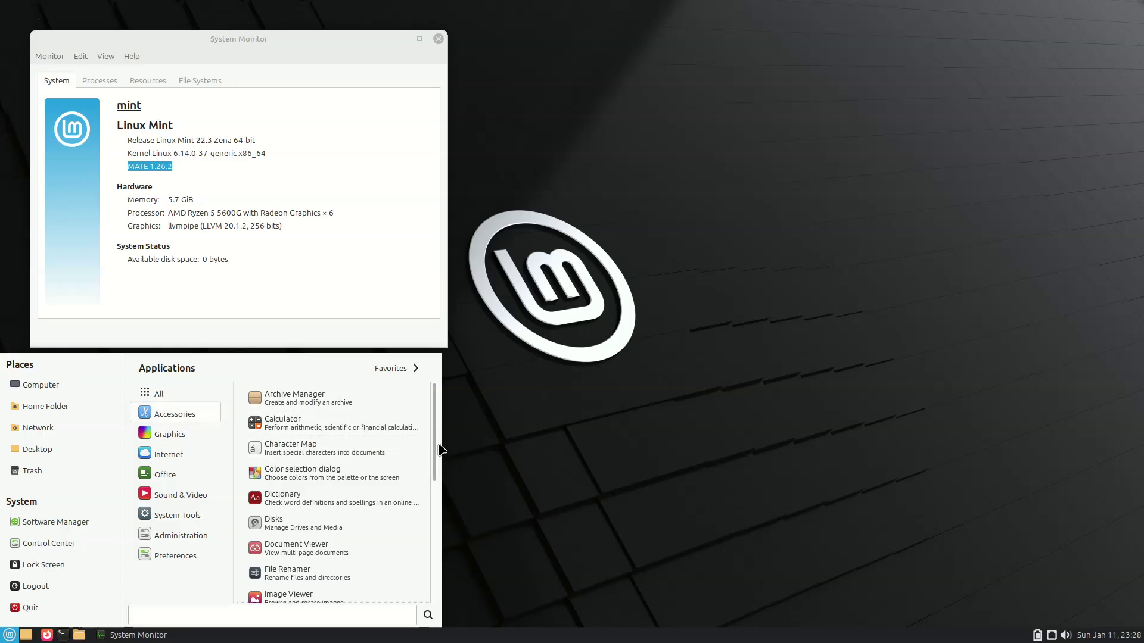
drag(437, 460, 425, 540)
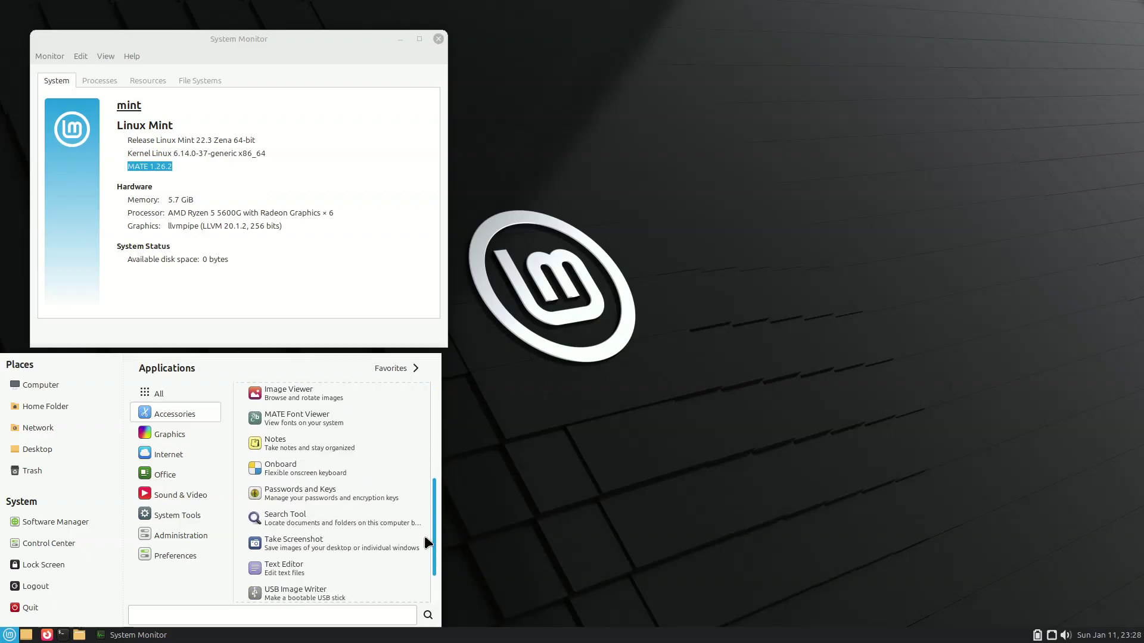
drag(425, 542, 435, 590)
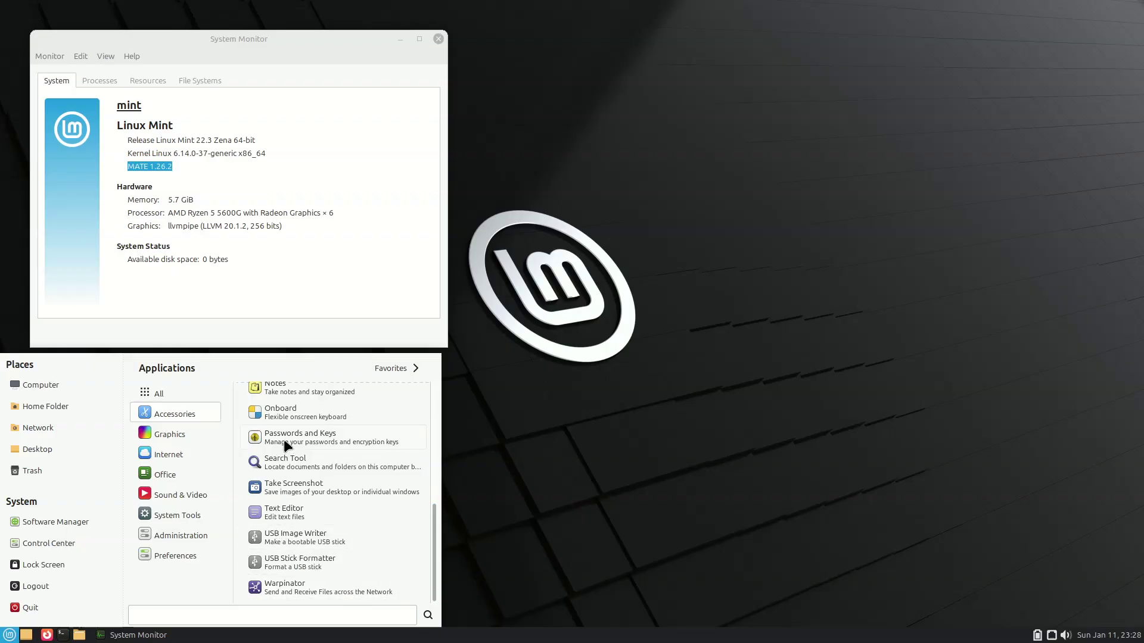
- Look through the Graphics, Internet, Sound & Video, System Tools, Administration and Preferences categories of the MATE menu
mouse_move(198, 441)
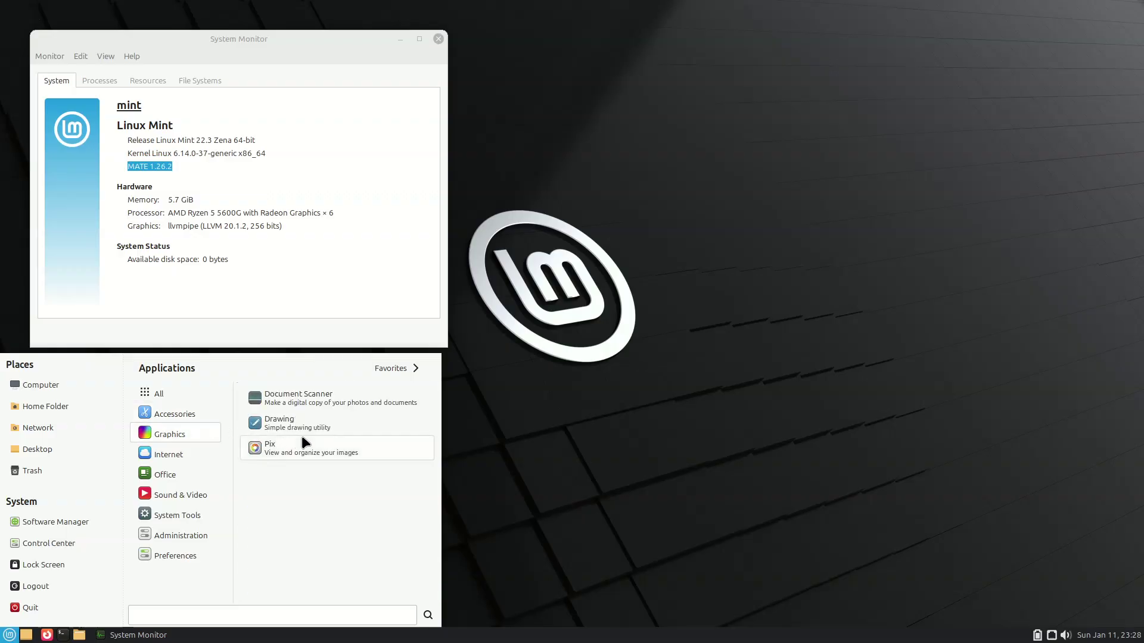
mouse_move(187, 463)
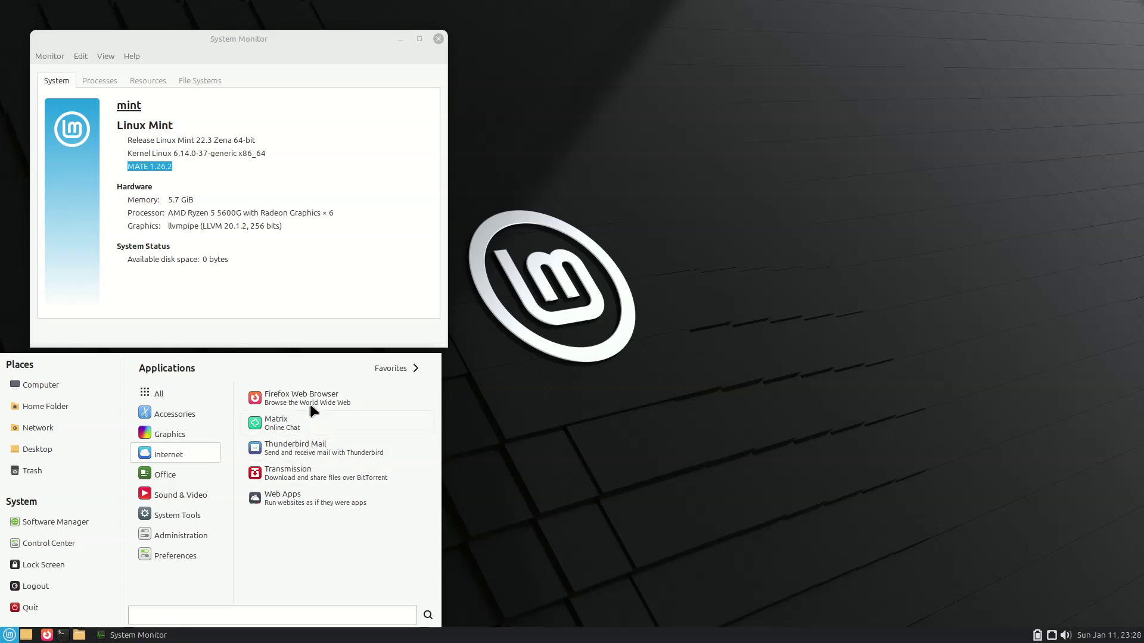
mouse_move(213, 496)
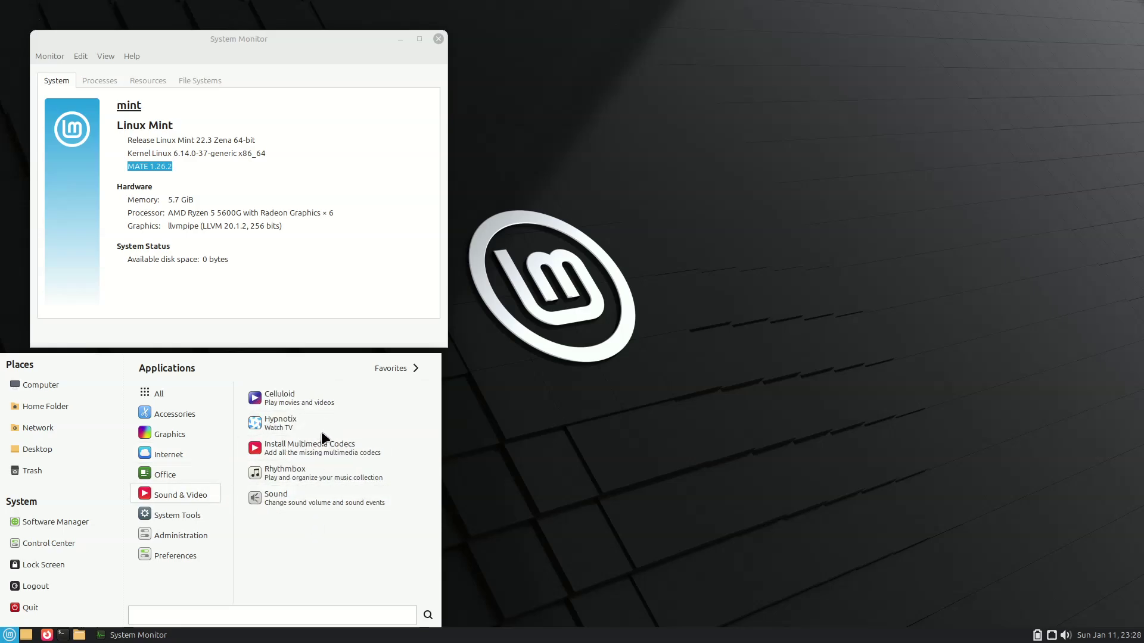
mouse_move(205, 520)
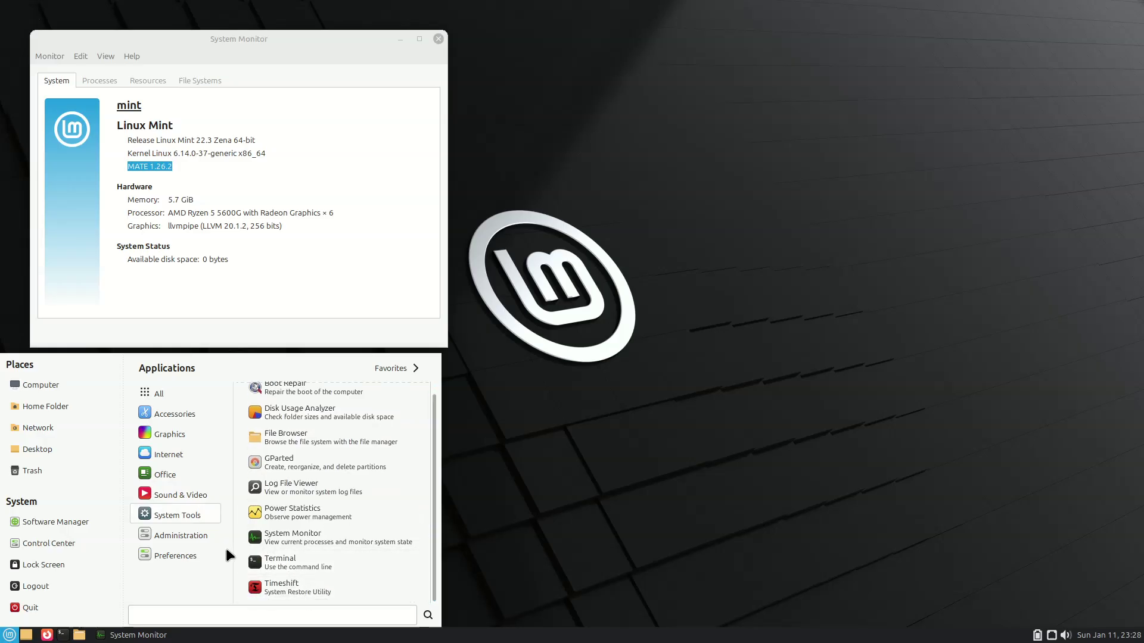
mouse_move(215, 549)
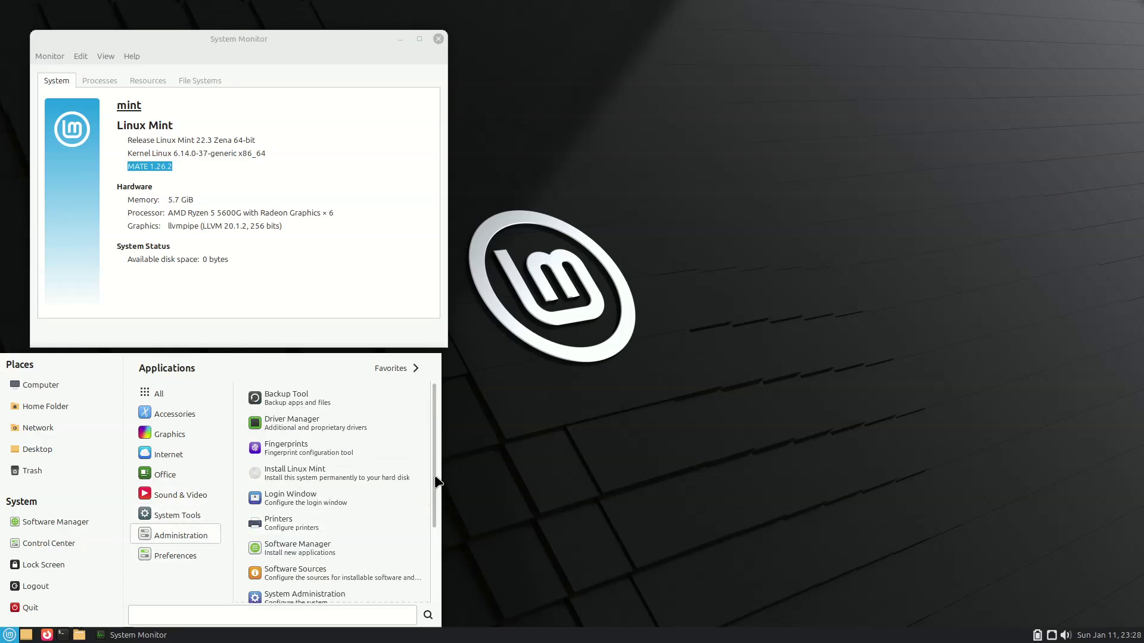
scroll(438, 480, down, 4)
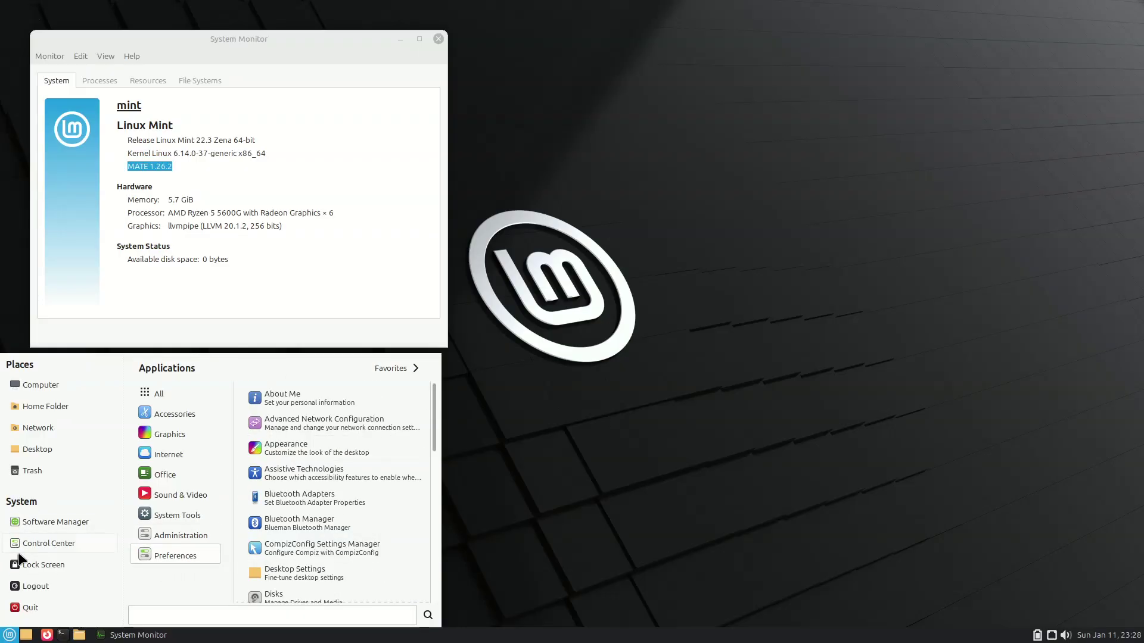
- Open Software Manager and the home folder, close System Monitor, and move the two remaining windows apart
click(59, 529)
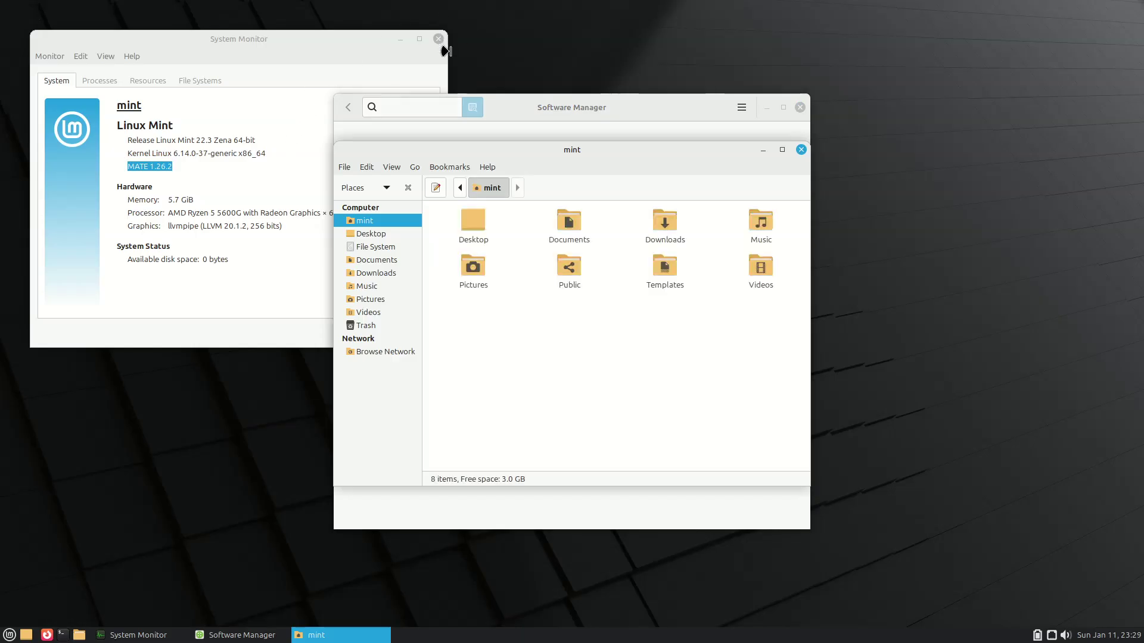
drag(498, 110, 963, 53)
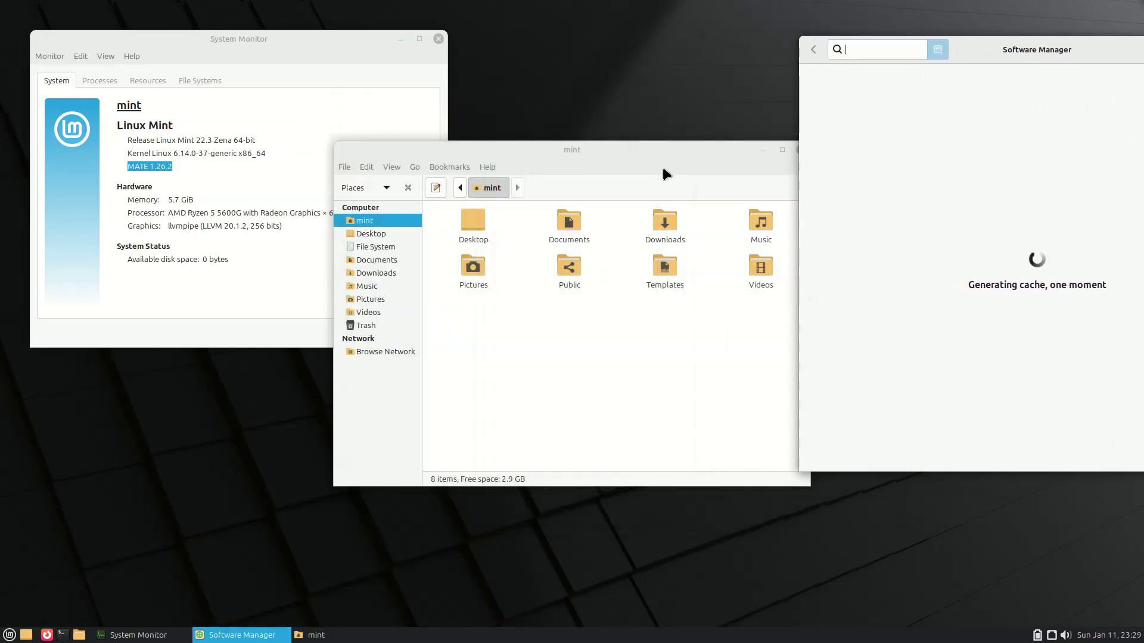
click(438, 39)
drag(600, 158, 378, 77)
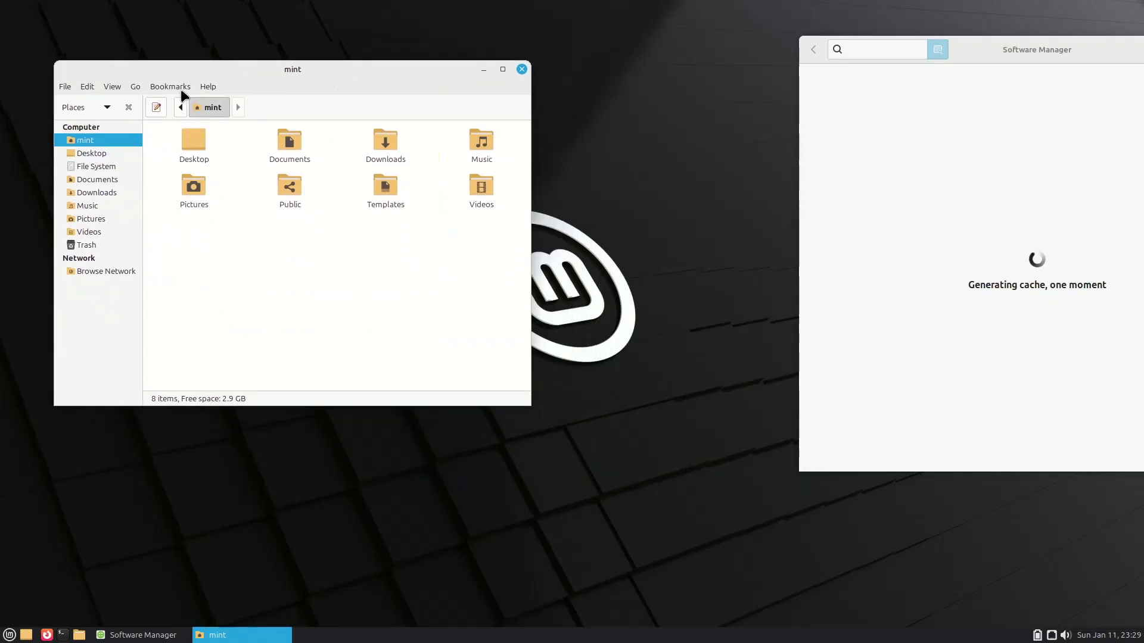
- View the Caja file manager's version information and close that dialog
click(201, 86)
click(213, 117)
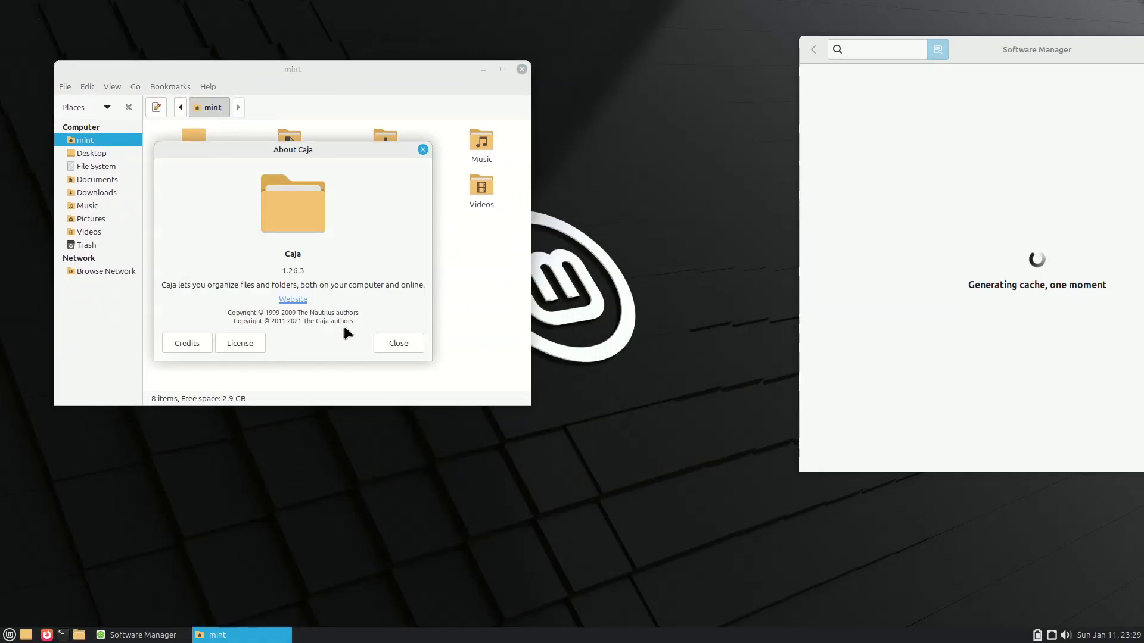
click(399, 343)
- Move the Software Manager window fully into view beside the file manager and view its version information
drag(1006, 47, 708, 116)
click(969, 94)
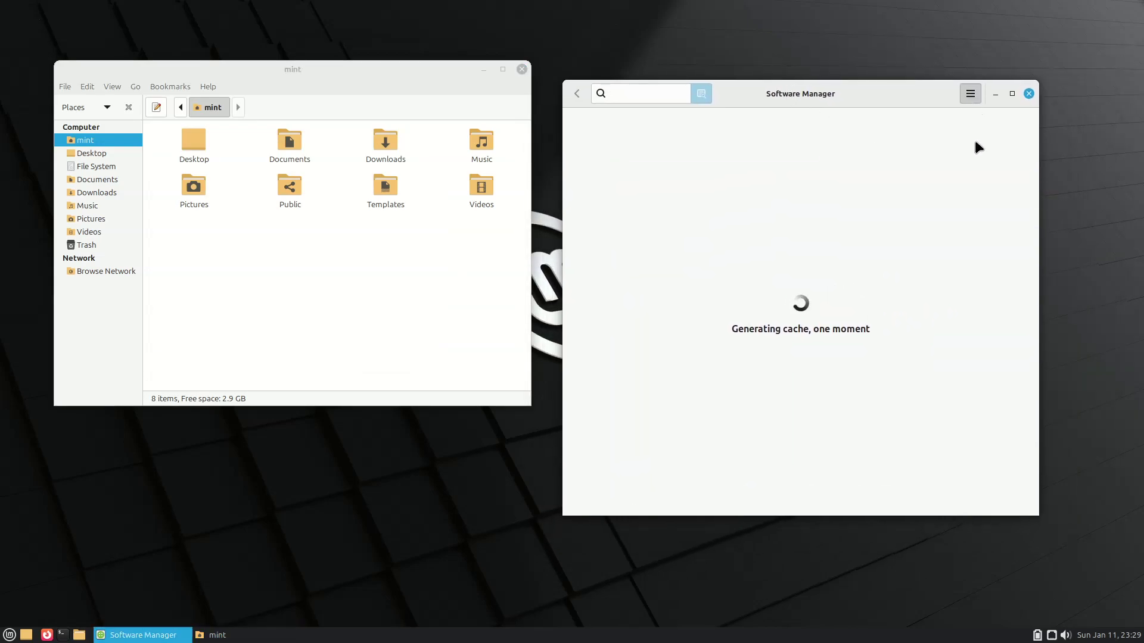
click(981, 174)
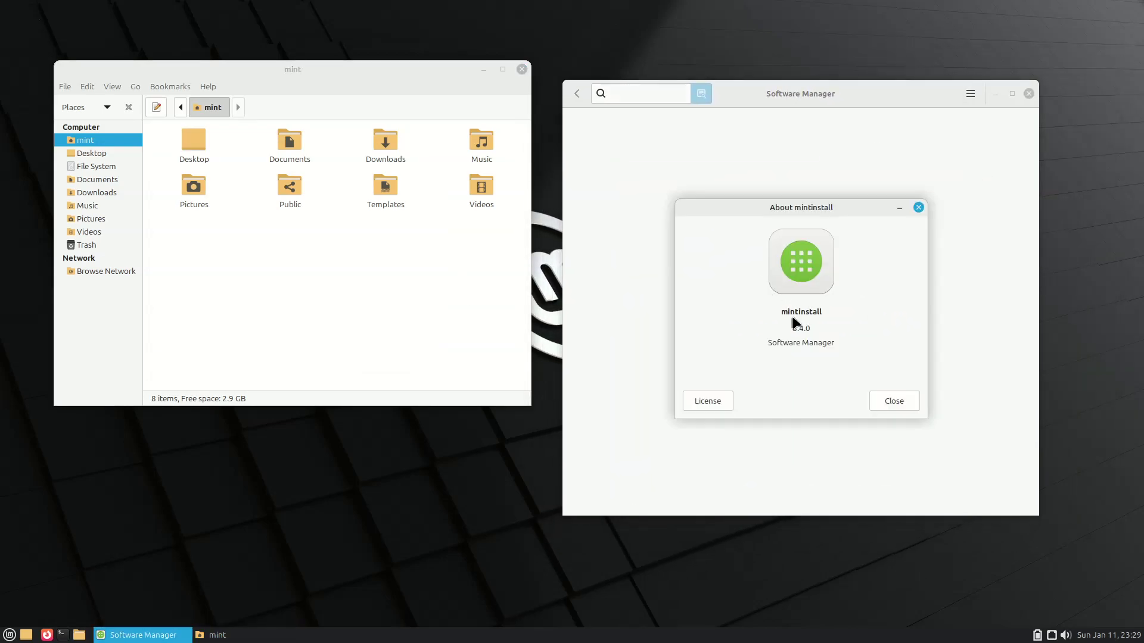
- Close the version information dialog, Software Manager and the home folder window to clear the desktop
click(887, 402)
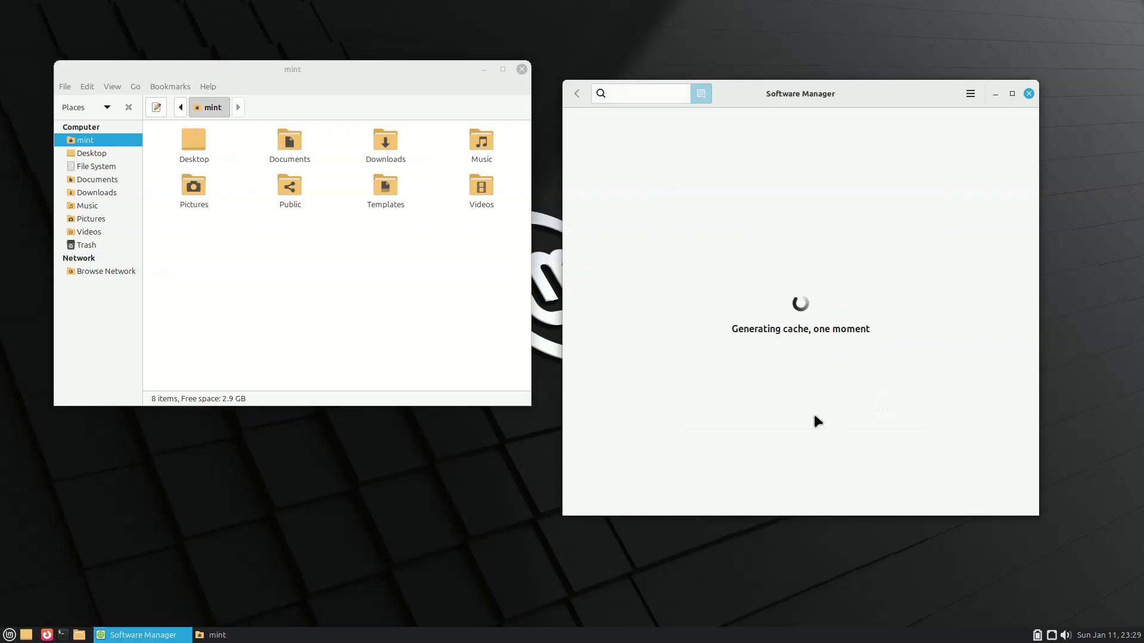
click(1028, 94)
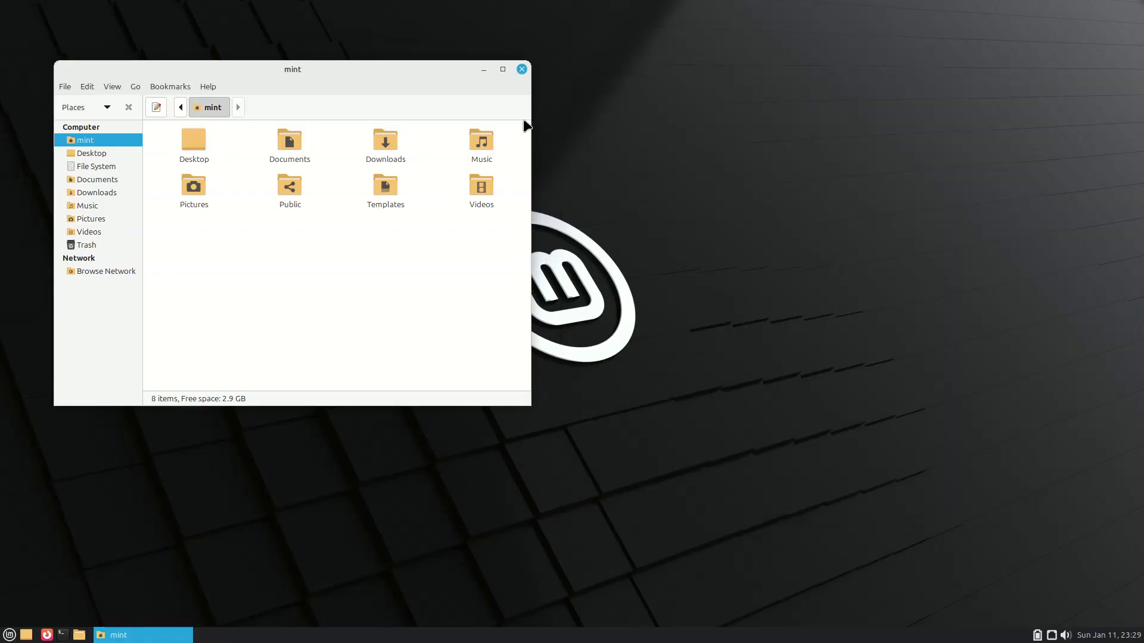
click(521, 69)
- Check the panel's network, sound and calendar pop-ups, and view the desktop's context menu options
click(1052, 635)
click(1051, 635)
click(1065, 635)
click(1108, 635)
click(1107, 635)
click(1108, 634)
right_click(221, 230)
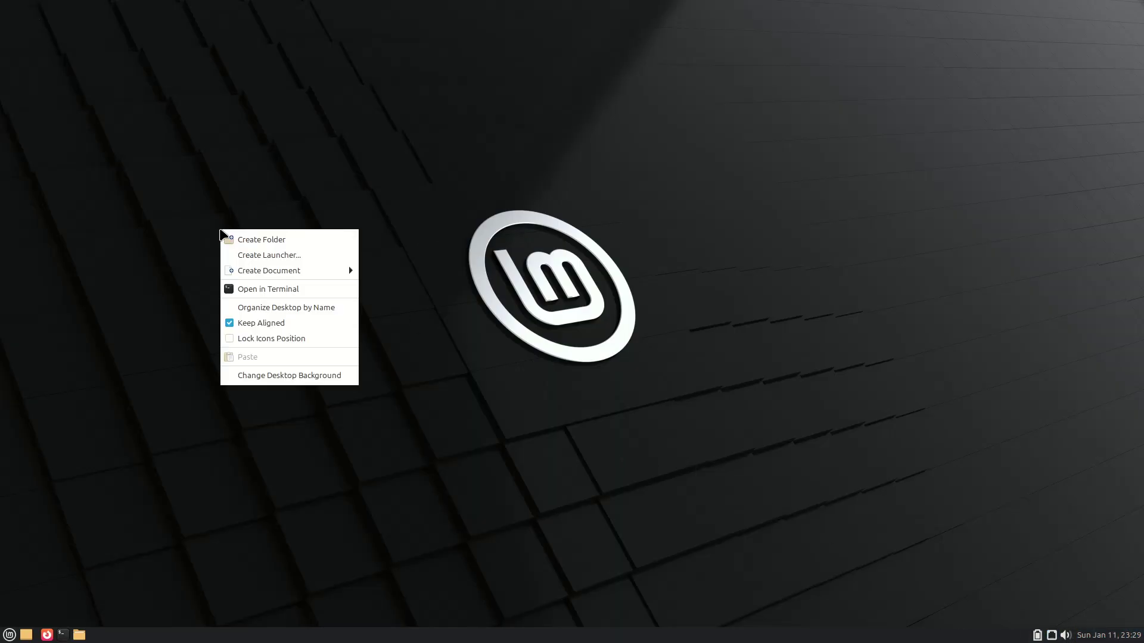
click(263, 422)
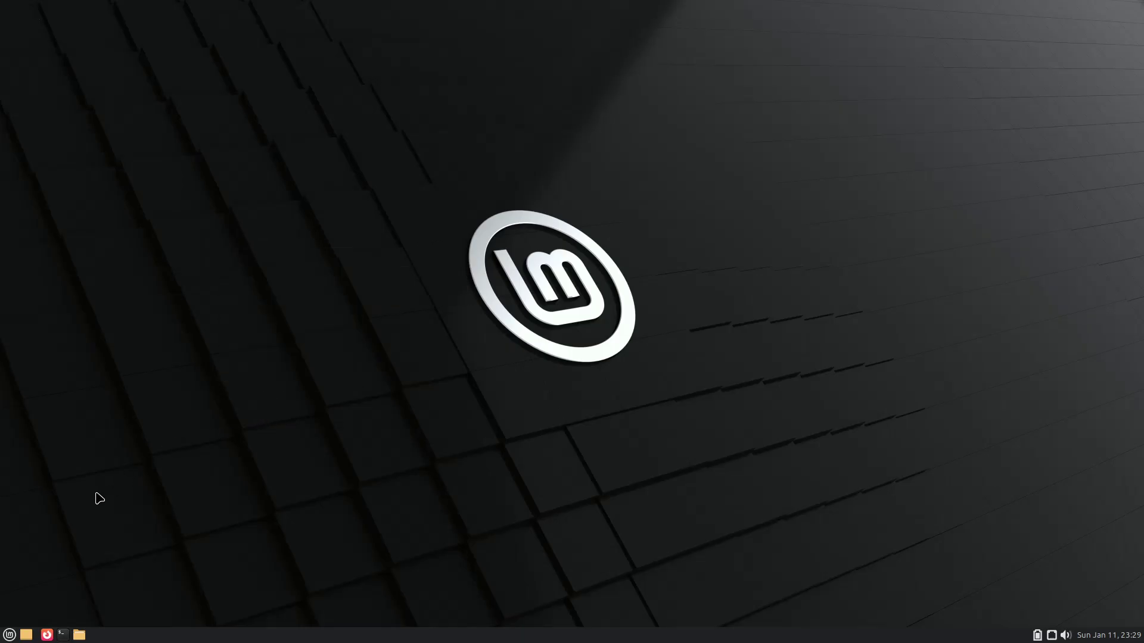
- Open Control Center and look through its Internet and Network, Look and Feel, Personal and Other groups
click(9, 635)
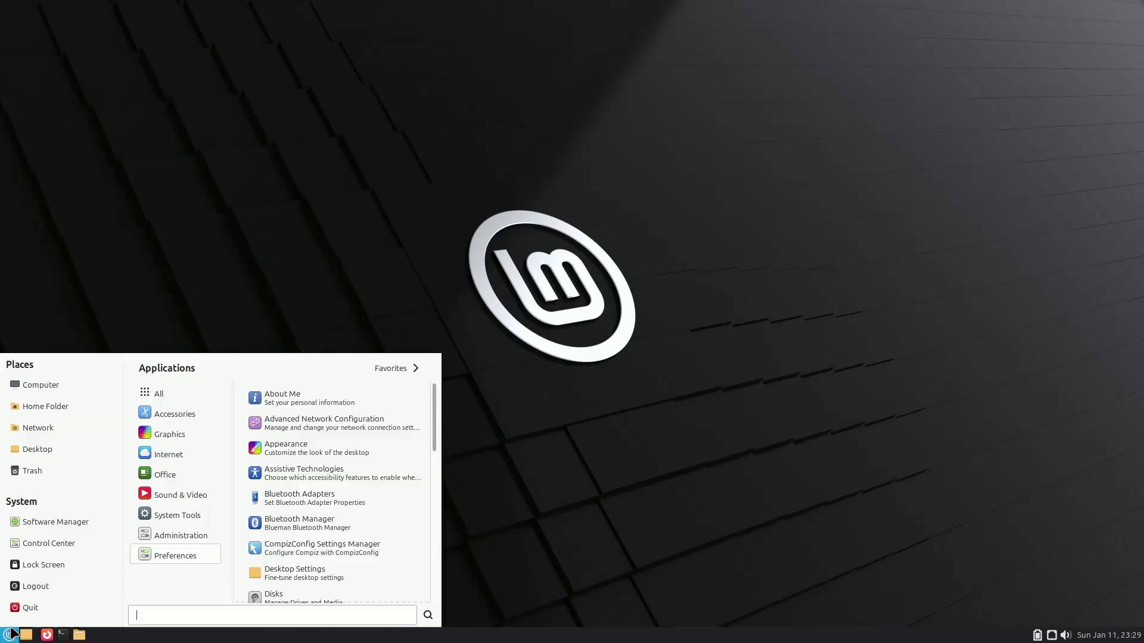
click(43, 545)
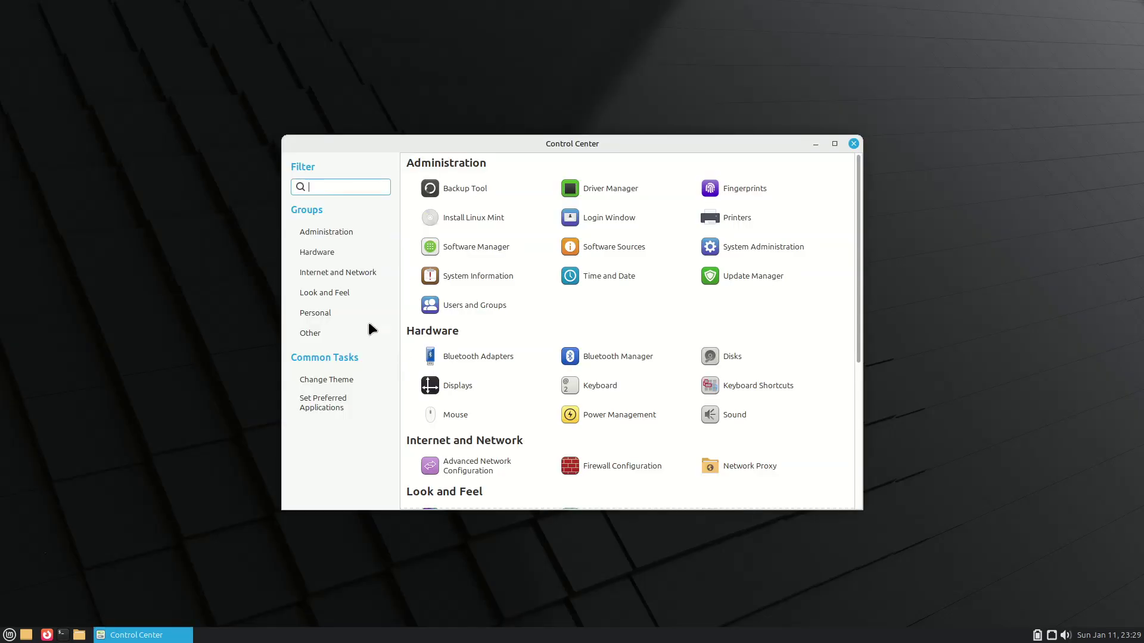
click(350, 271)
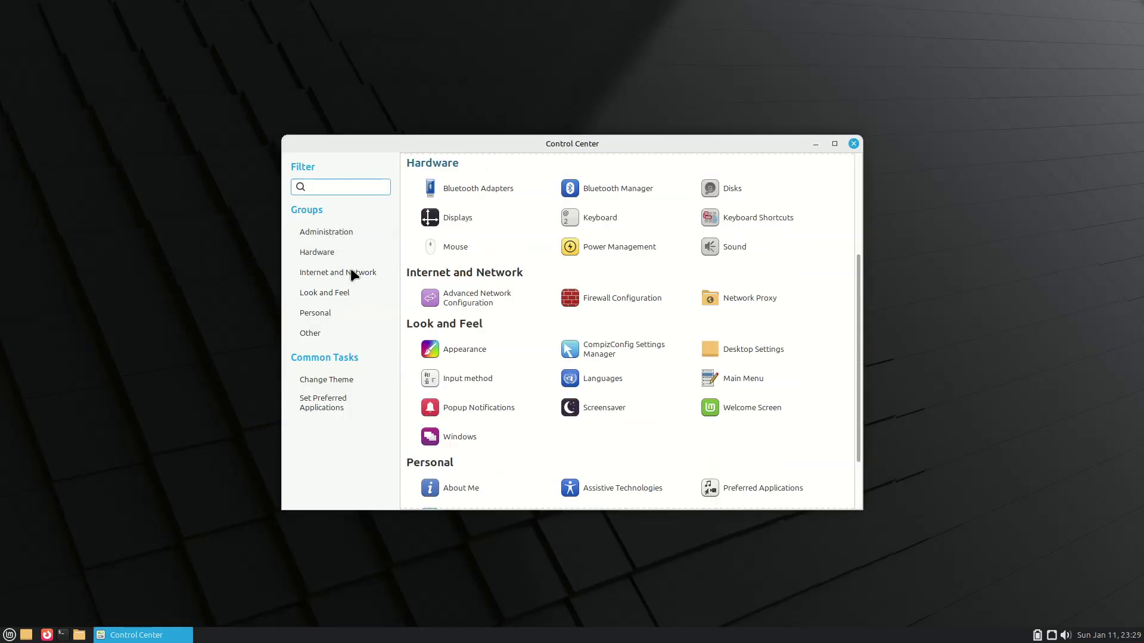
click(352, 287)
click(352, 309)
click(354, 332)
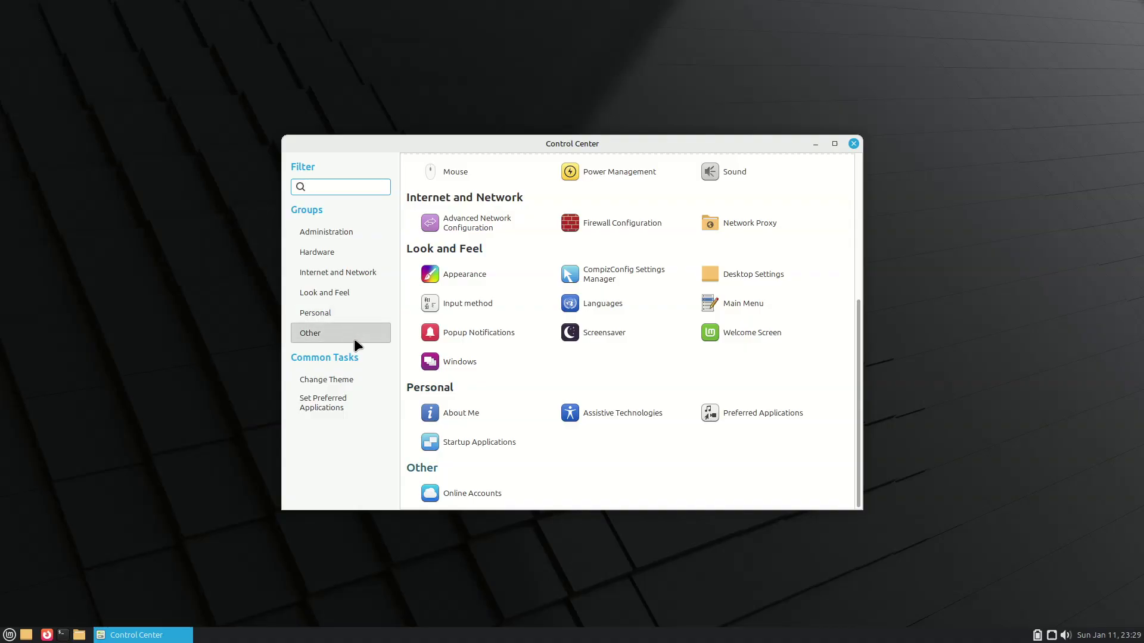
- Change the desktop theme to Mint-L-Dark-Teal and close Appearance Preferences
click(353, 380)
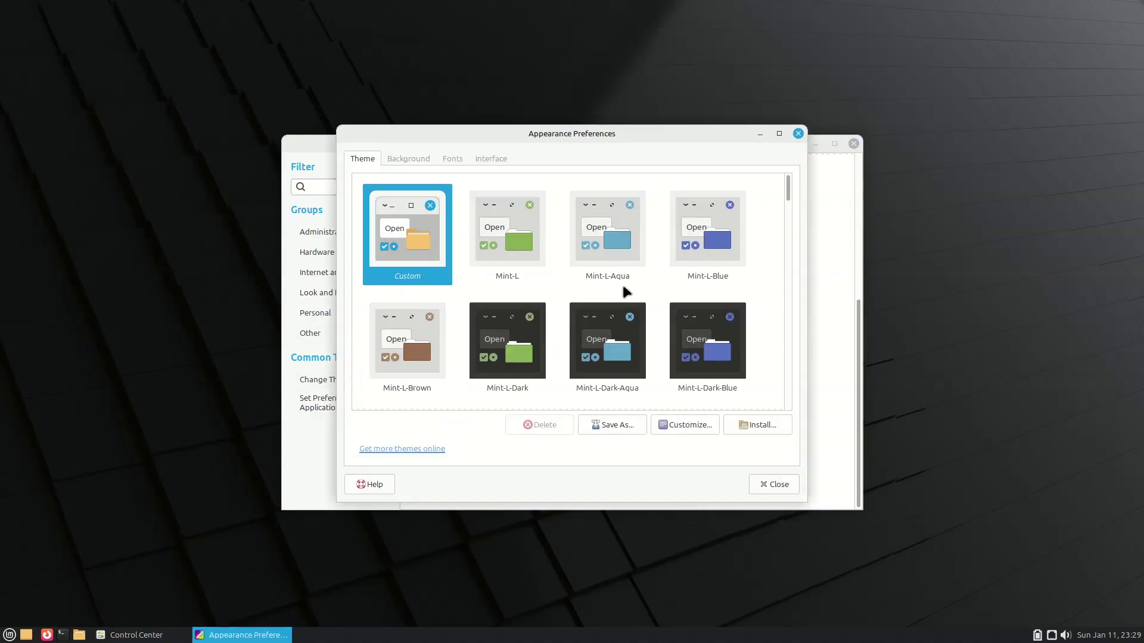
scroll(623, 286, down, 2)
scroll(631, 285, down, 3)
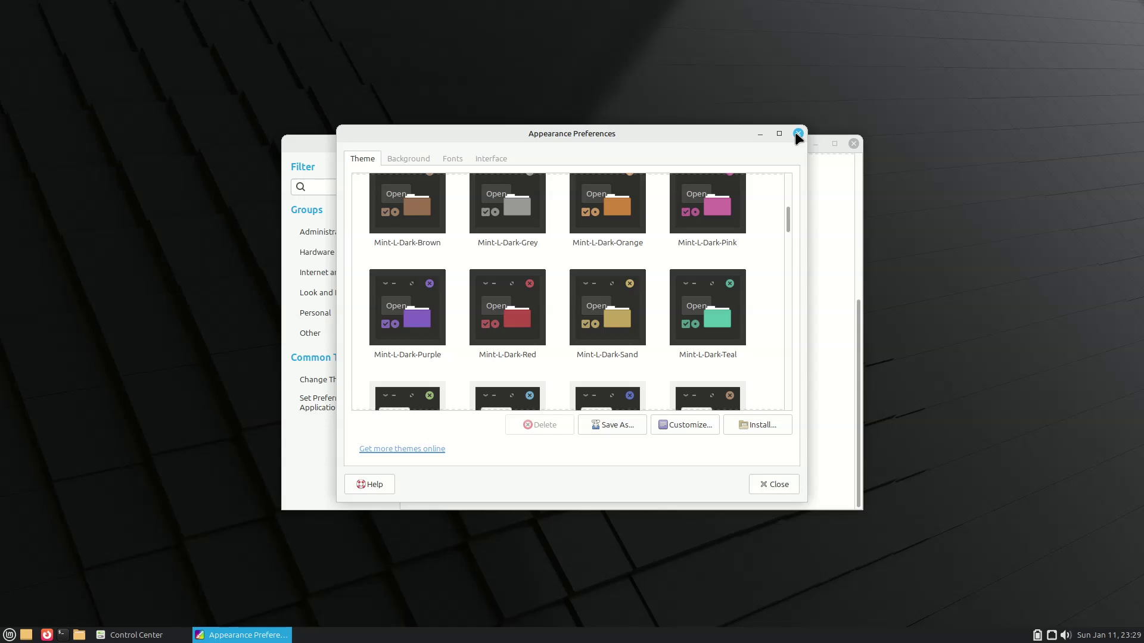
click(723, 321)
click(762, 486)
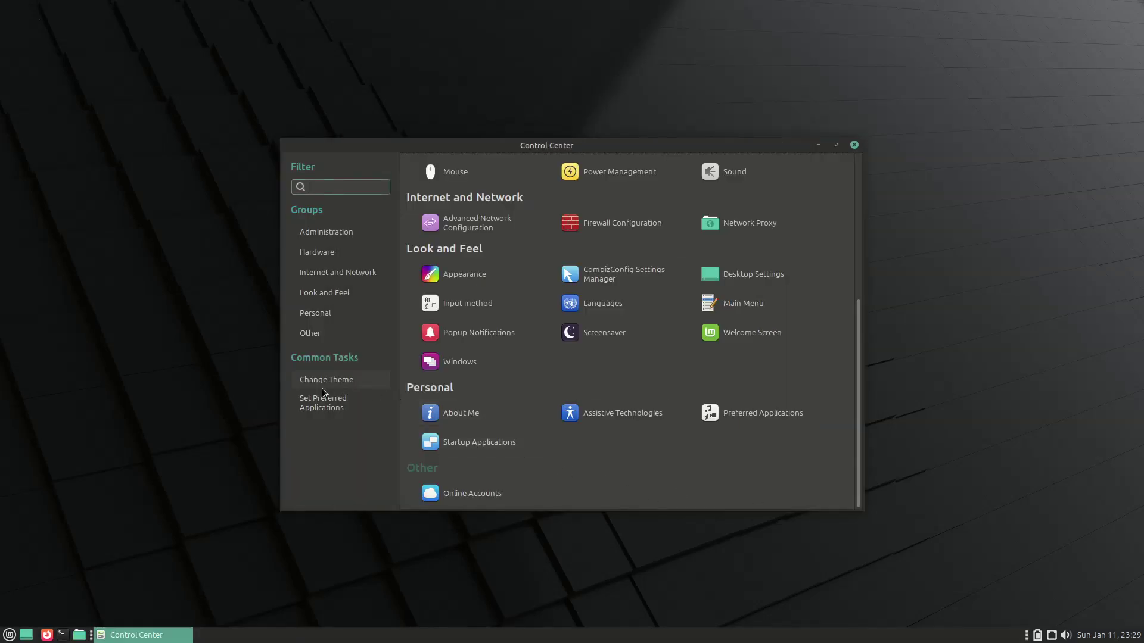
- Review the preferred applications for Internet, Multimedia, System, Office and Accessibility, and close that dialog and Control Center
click(345, 400)
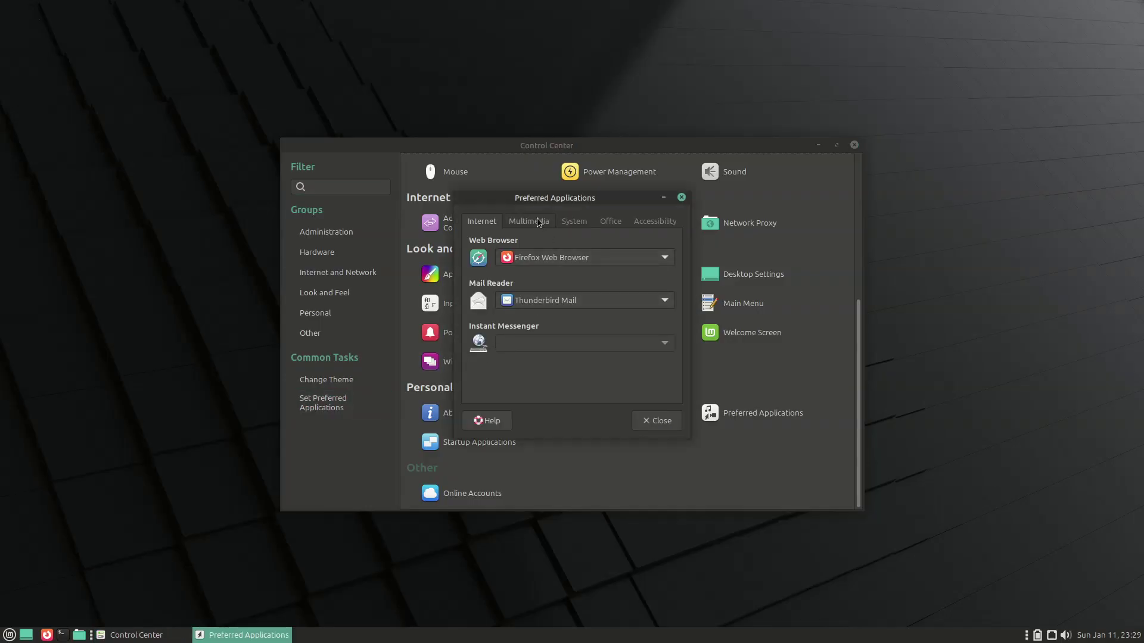
click(539, 223)
click(589, 222)
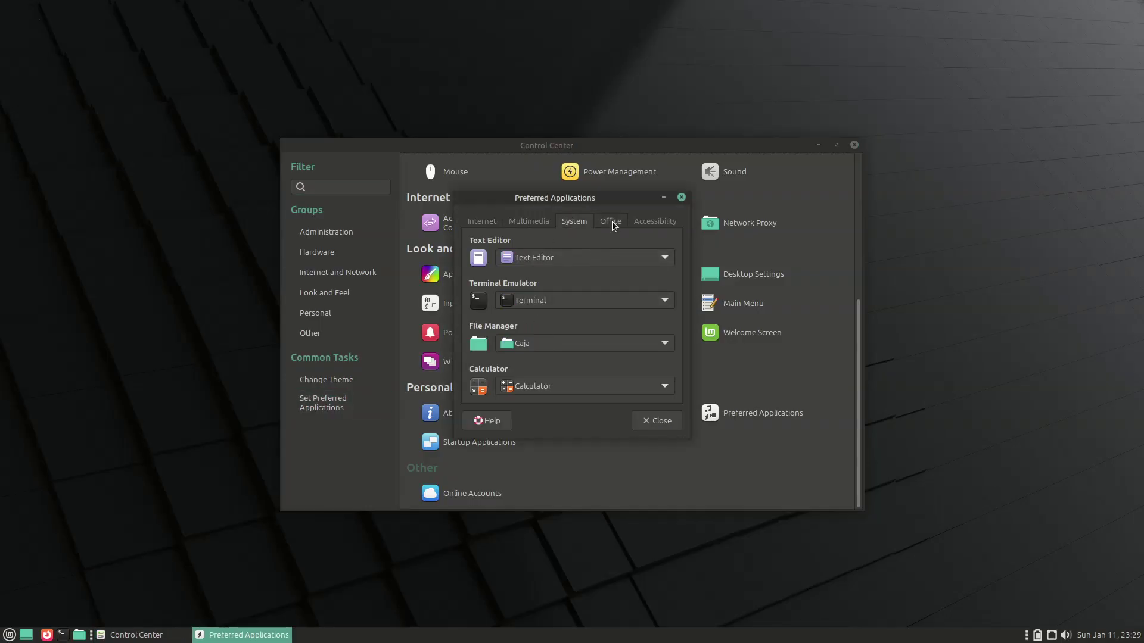
click(612, 224)
click(677, 222)
click(681, 197)
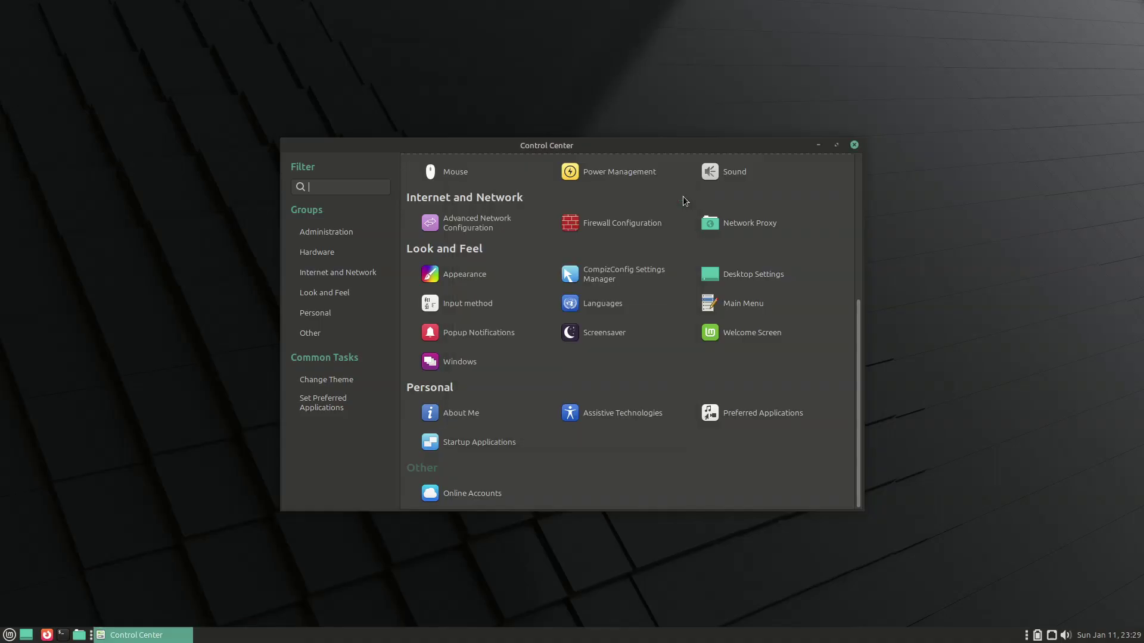
key(alt+F4)
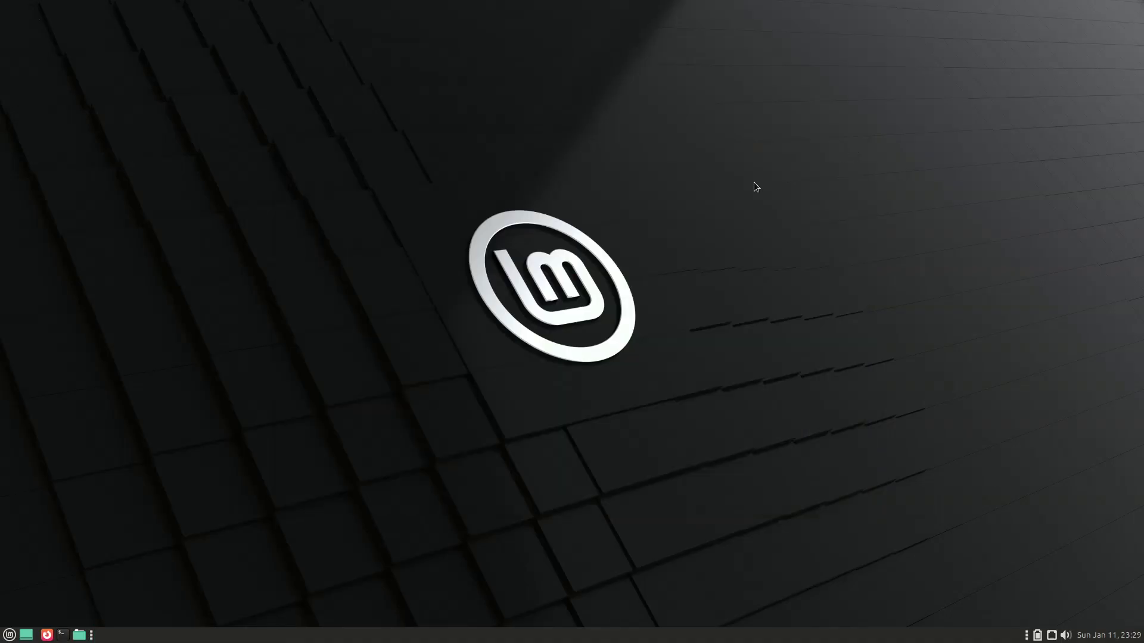
- Shut down the MATE live session and acknowledge the request to remove the installation medium
click(3, 636)
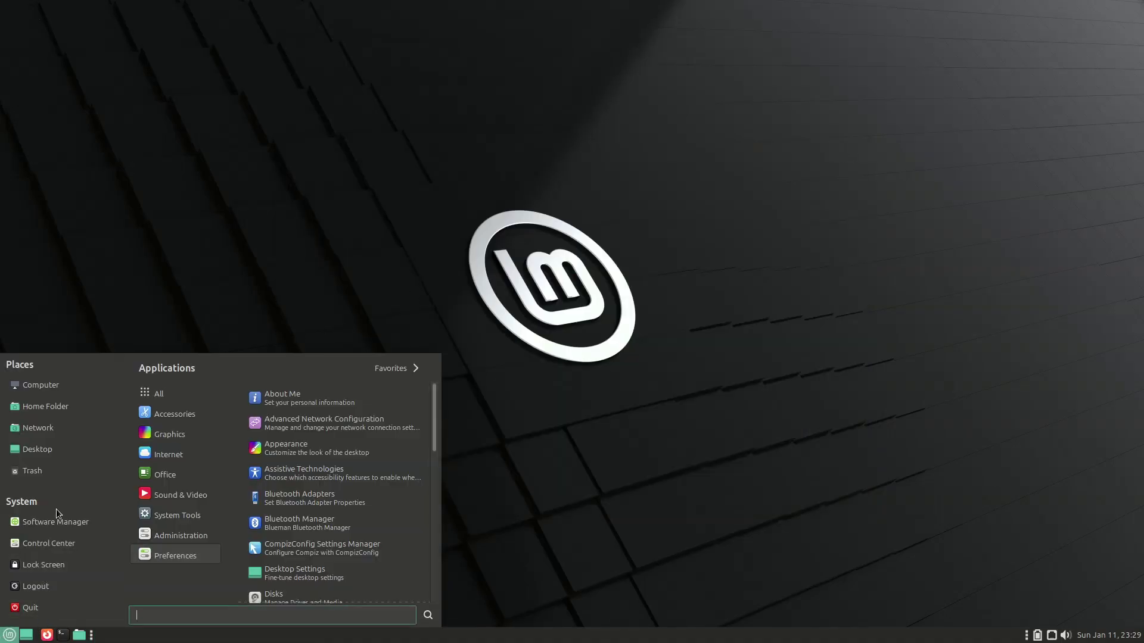
click(54, 606)
click(649, 361)
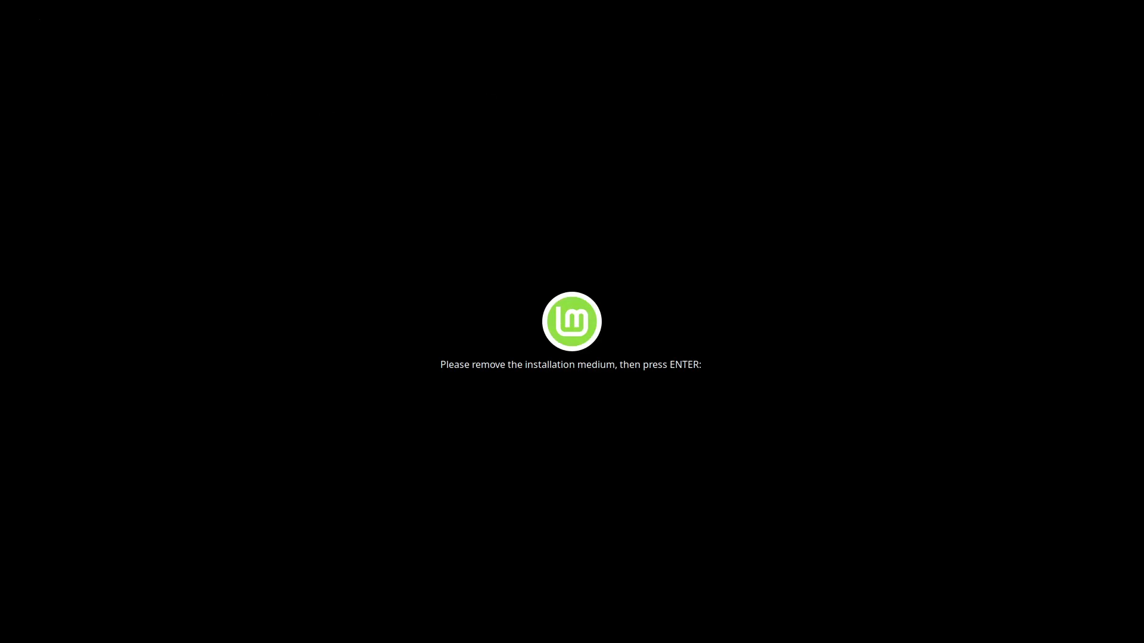
key(Return)
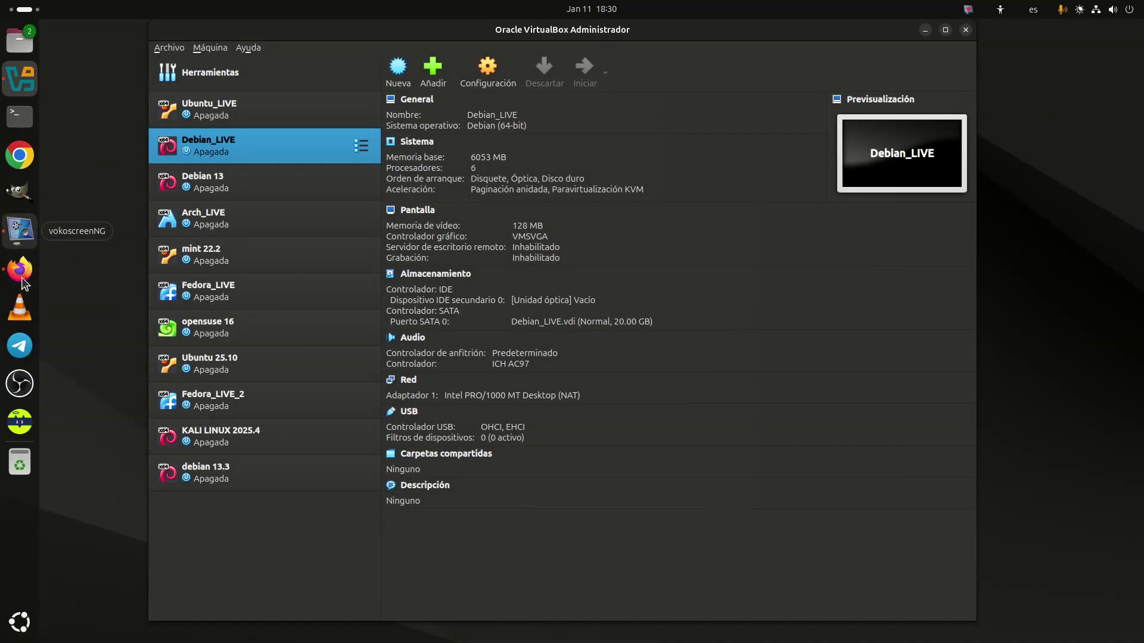
click(20, 230)
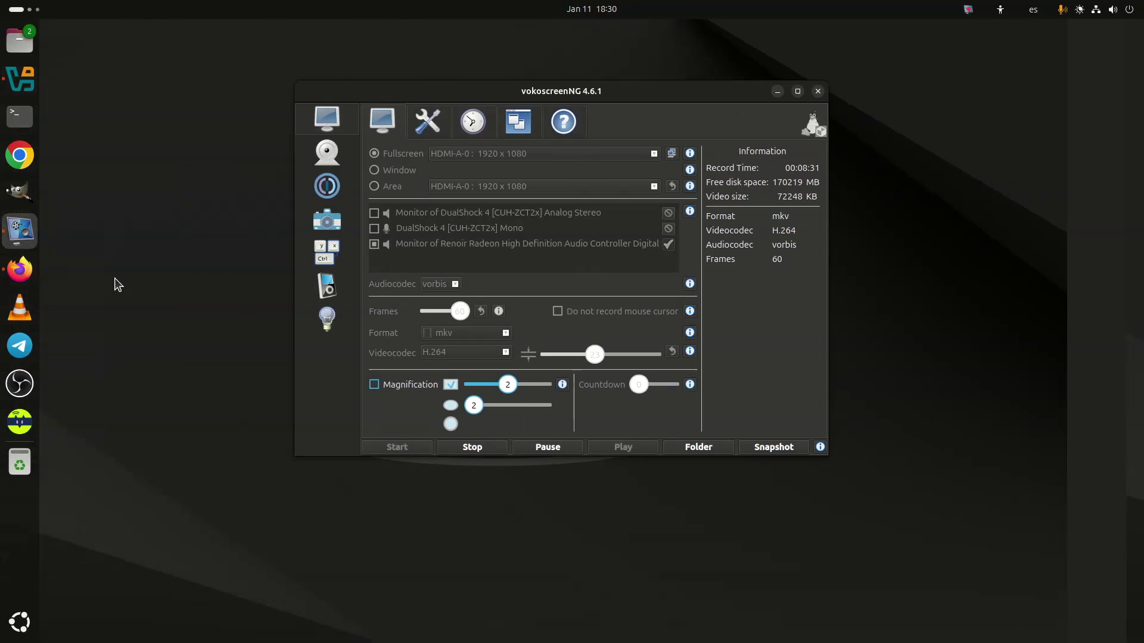